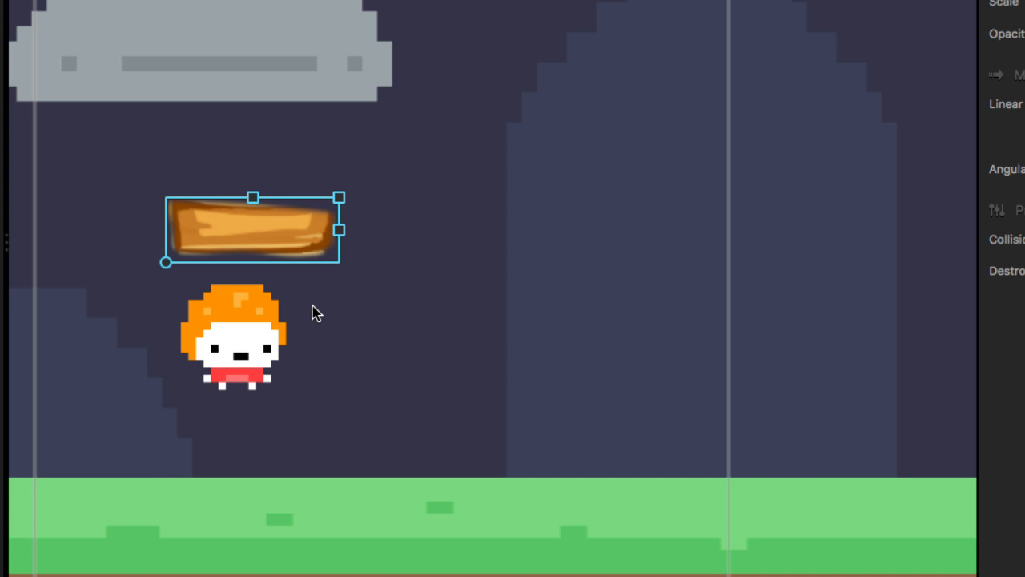
# Turn on the display of collision shapes in the scene around the wooden plank and character.
pyautogui.click(312, 305)
pyautogui.moveTo(312, 306); pyautogui.dragTo(495, 311)
pyautogui.click(458, 254)
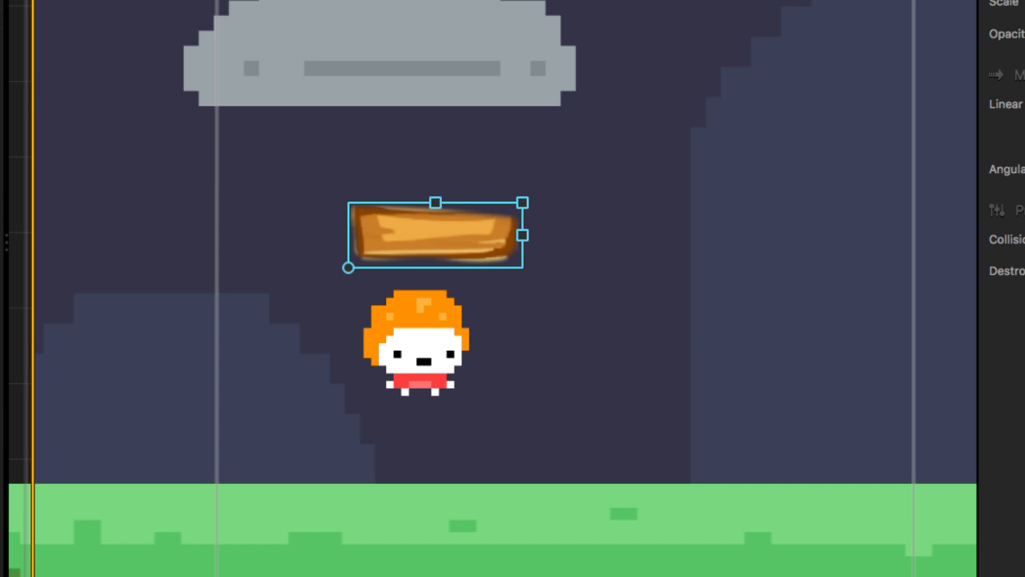
pyautogui.press('c')
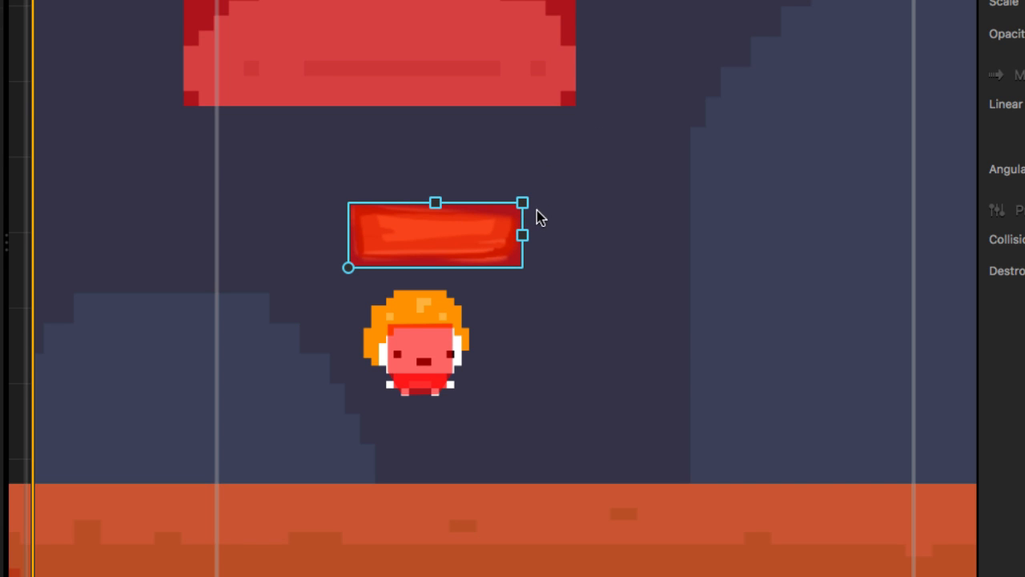
# Move the wooden plank onto the top of the character's head and resize it to match the width of the character's collision shape.
pyautogui.moveTo(526, 210); pyautogui.dragTo(430, 323)
pyautogui.scroll(5, 431, 323)
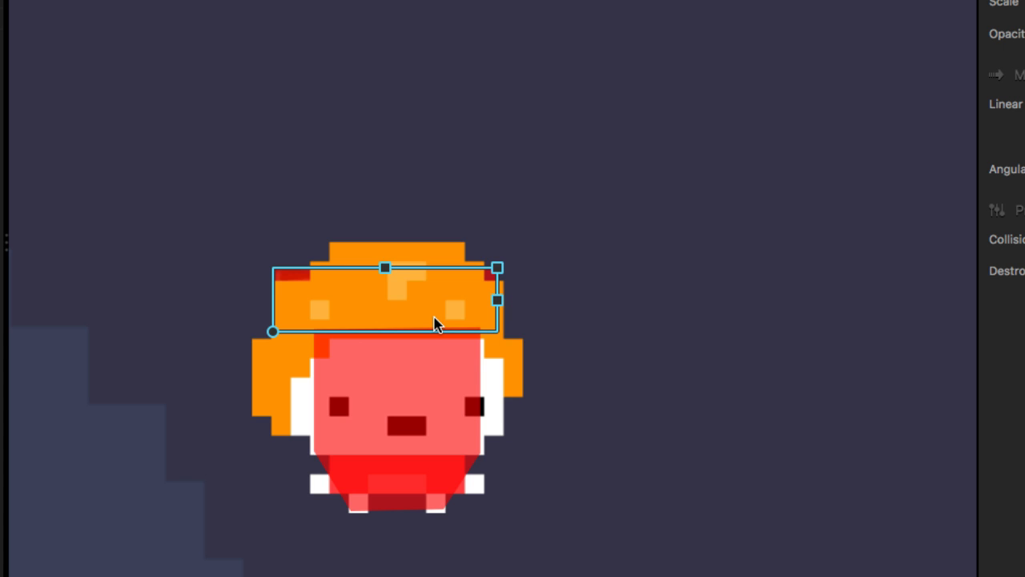
pyautogui.moveTo(430, 310); pyautogui.dragTo(440, 286)
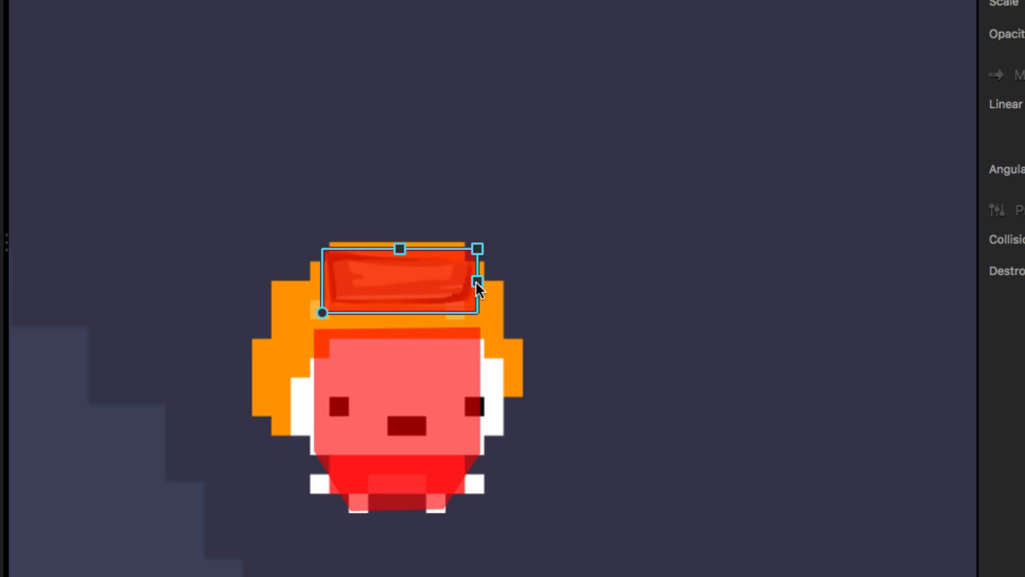
pyautogui.moveTo(477, 287); pyautogui.dragTo(482, 286)
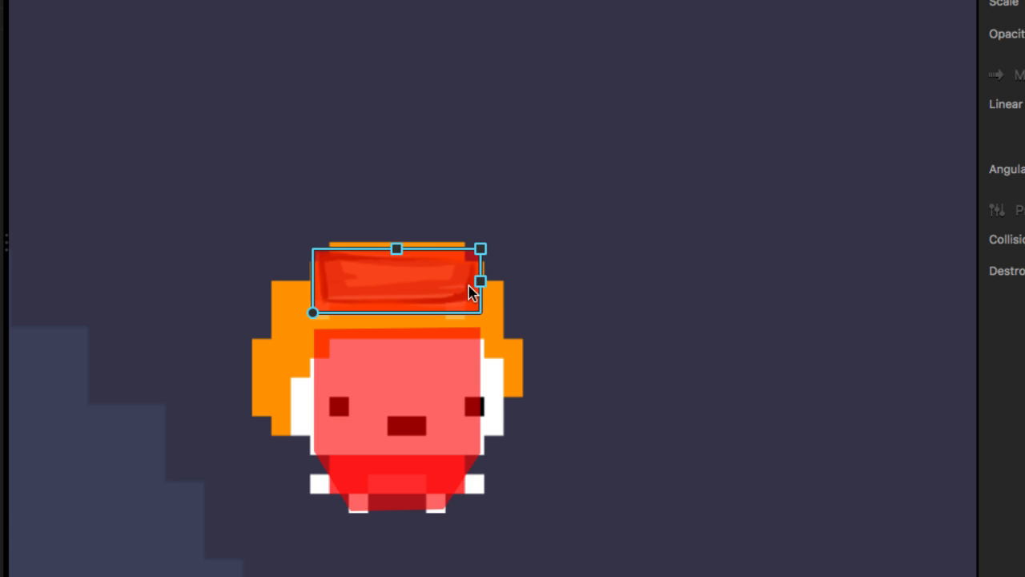
pyautogui.moveTo(479, 284); pyautogui.dragTo(482, 286)
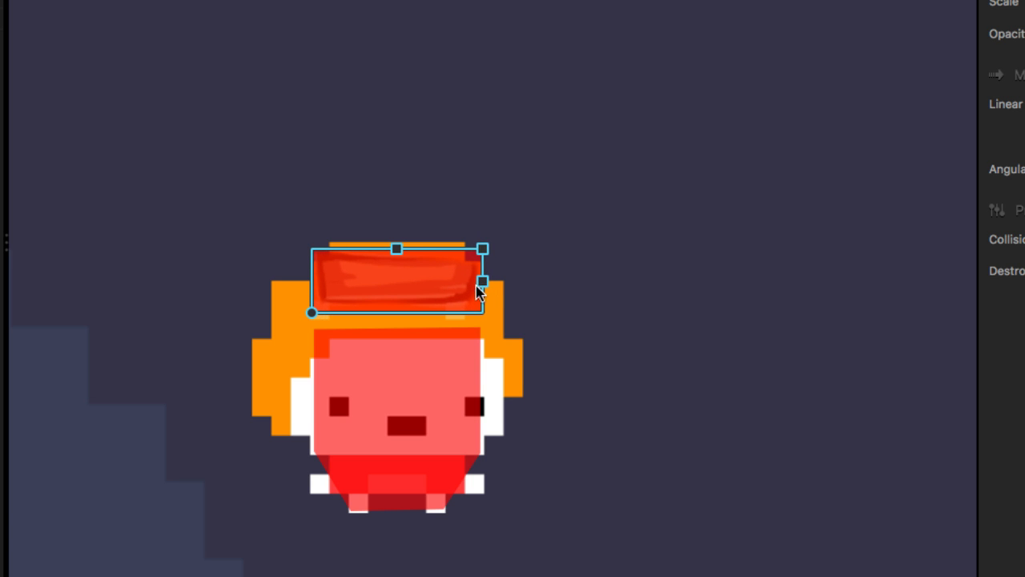
pyautogui.click(528, 275)
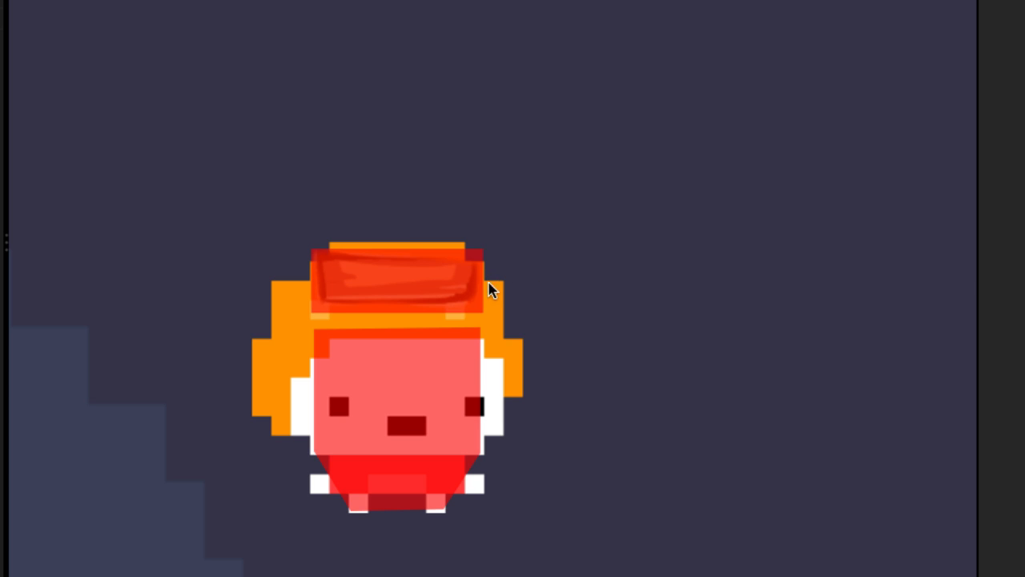
# Nudge the plank slightly upward on the character's head and narrow it to a horizontal scale of about 0.377.
pyautogui.click(394, 296)
pyautogui.moveTo(394, 296); pyautogui.dragTo(394, 291)
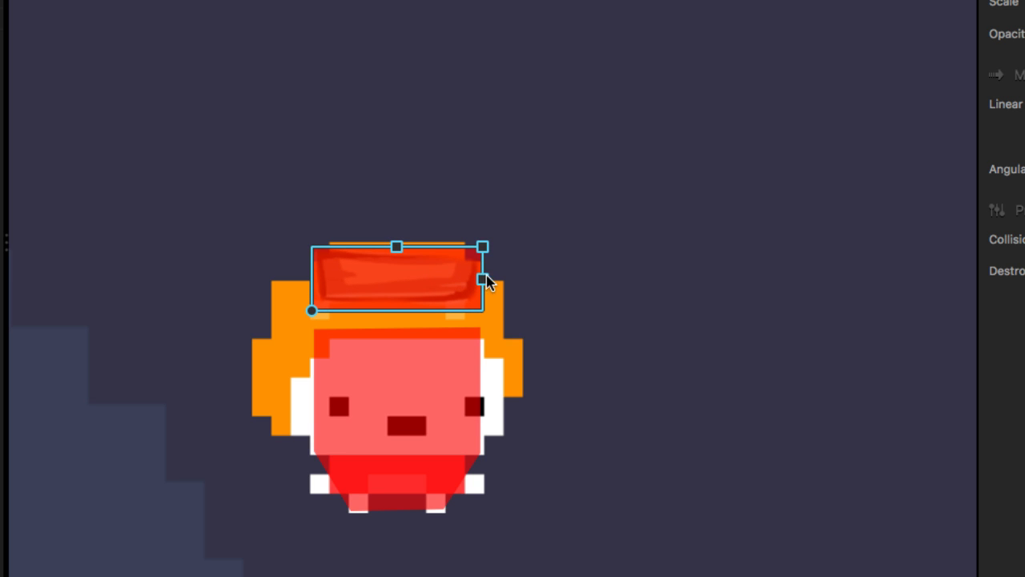
pyautogui.moveTo(484, 279); pyautogui.dragTo(481, 282)
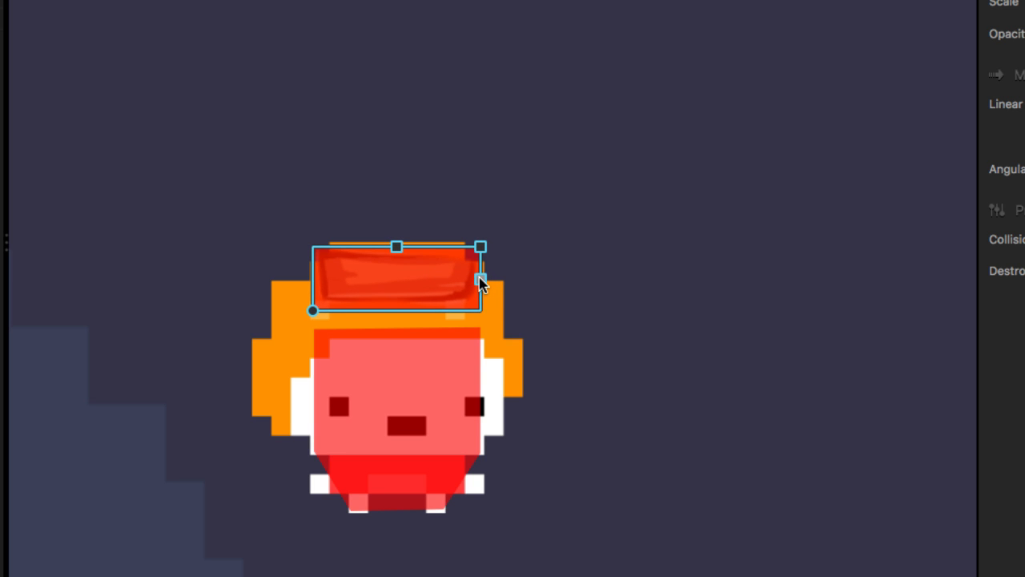
pyautogui.click(530, 224)
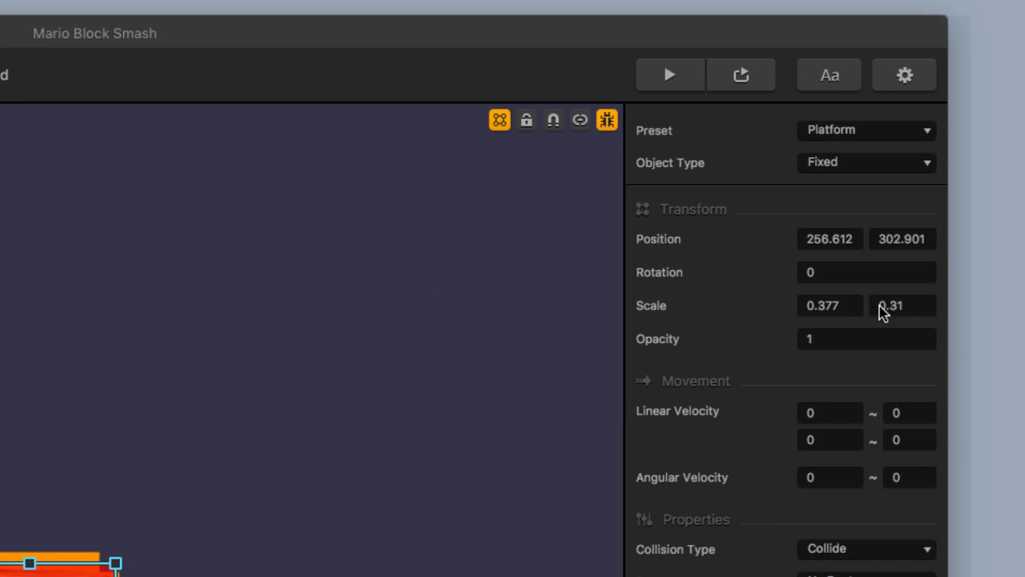
# Keep the plank's Platform preset and set its Destroy Type to Destroy Enemy.
pyautogui.click(851, 133)
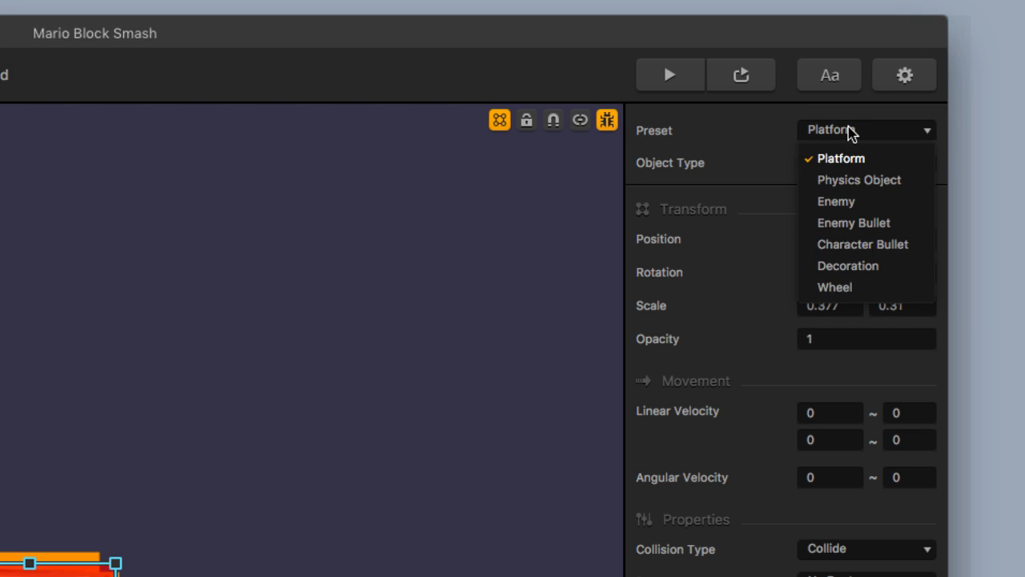
pyautogui.click(790, 131)
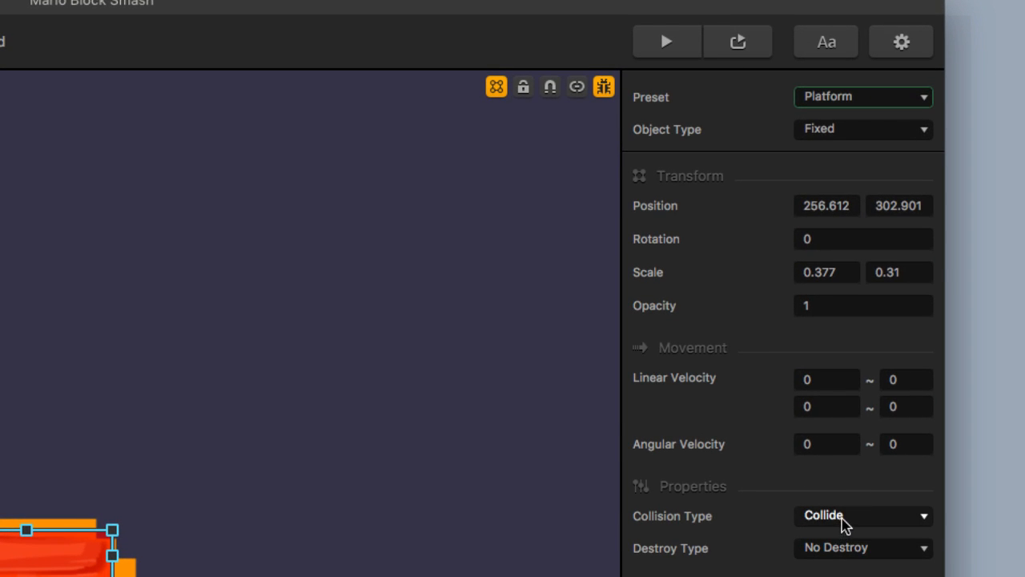
pyautogui.click(840, 550)
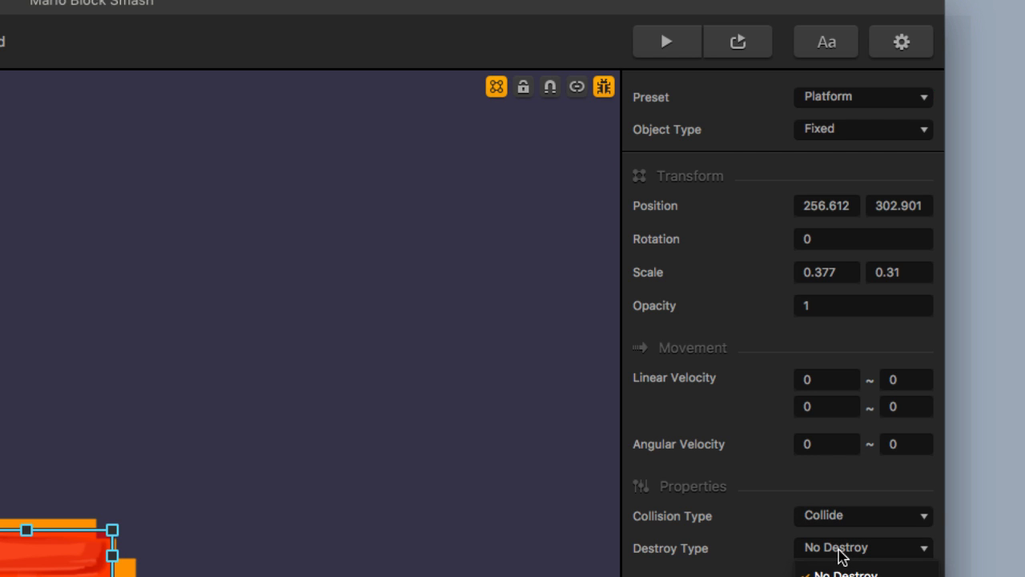
pyautogui.click(523, 7)
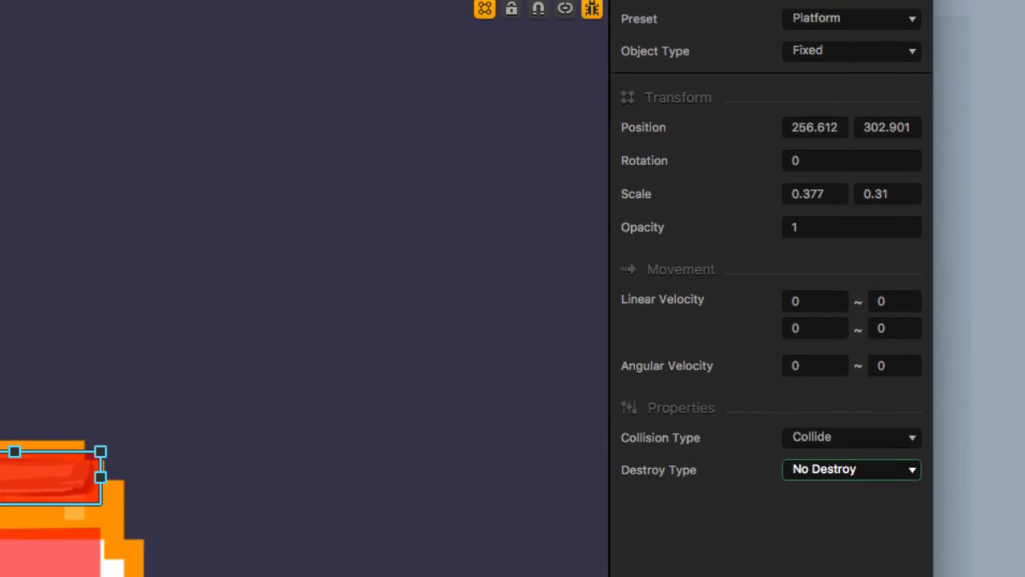
pyautogui.click(817, 473)
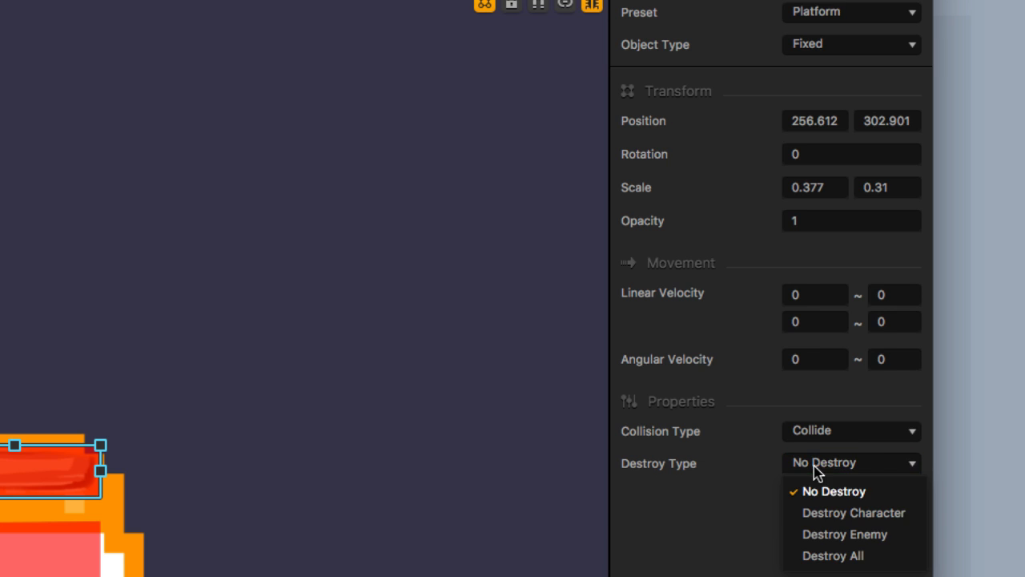
pyautogui.click(835, 535)
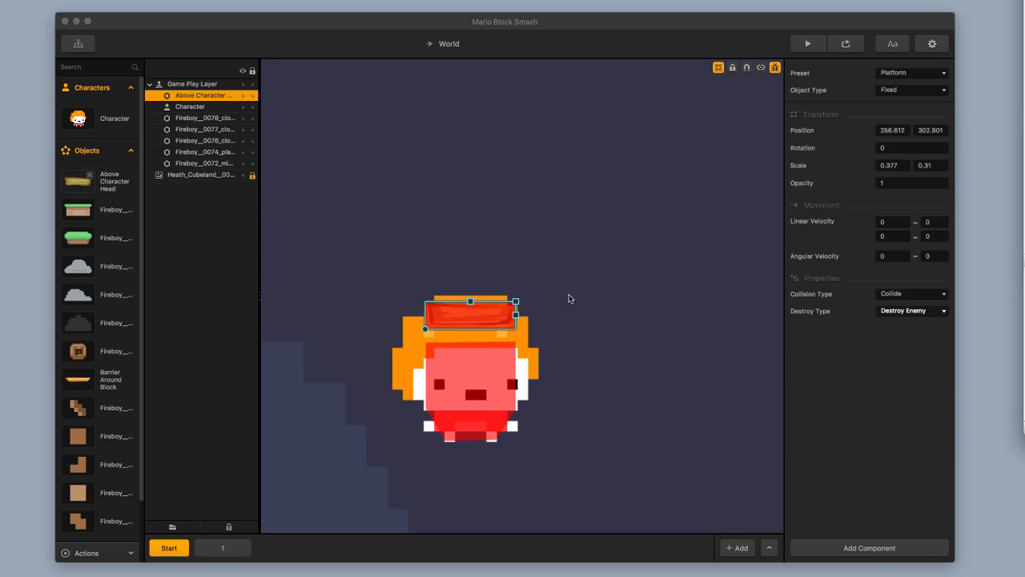
# Connect the character to the plank above its head and set the plank's opacity to 0.
pyautogui.click(761, 69)
pyautogui.moveTo(477, 386); pyautogui.dragTo(470, 313)
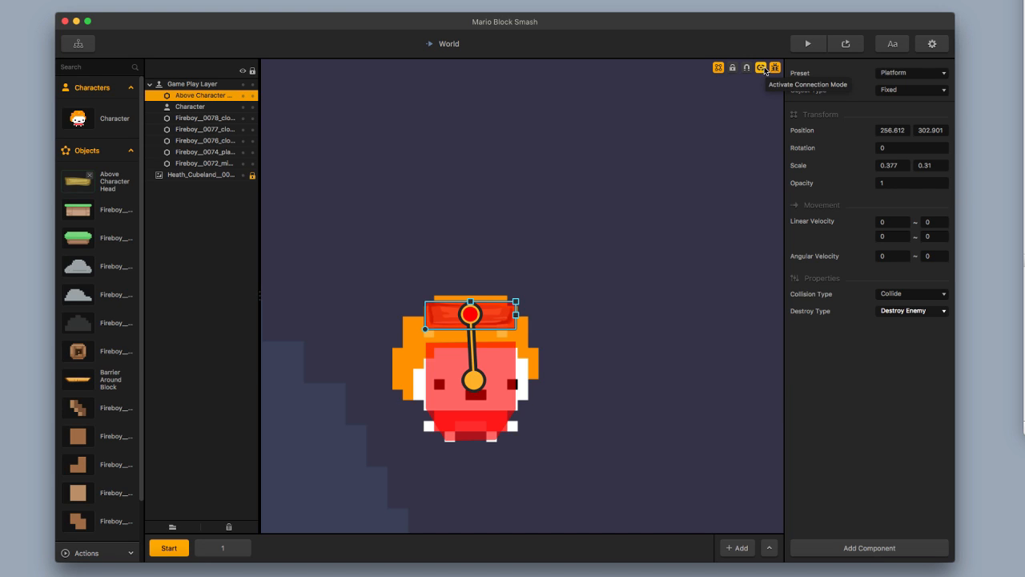
pyautogui.click(893, 184)
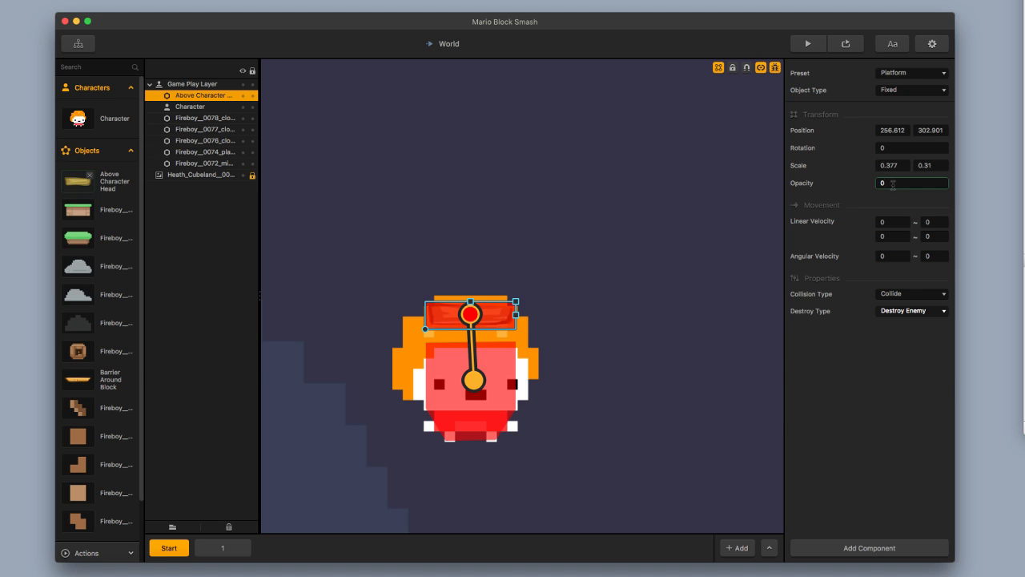
pyautogui.press('Return')
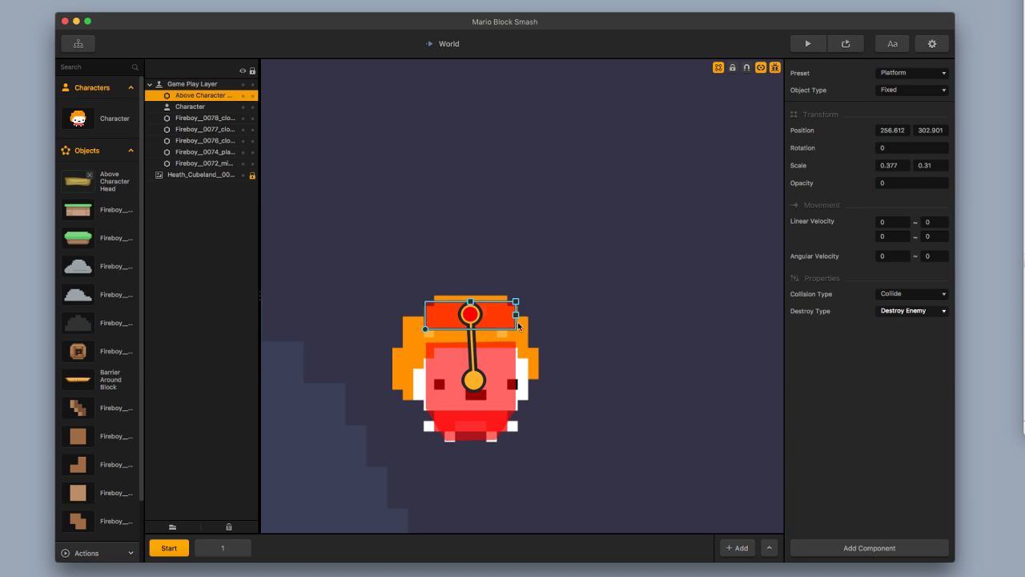
pyautogui.click(569, 337)
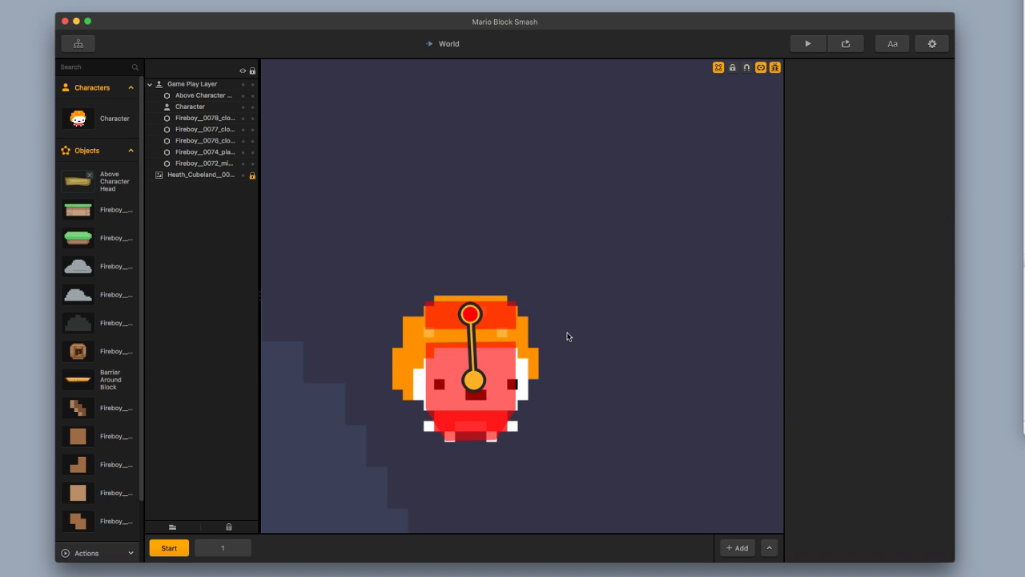
pyautogui.click(761, 67)
# Add a Health component to the Above Character Head object and set its Health to 9999.
pyautogui.scroll(-5, 552, 379)
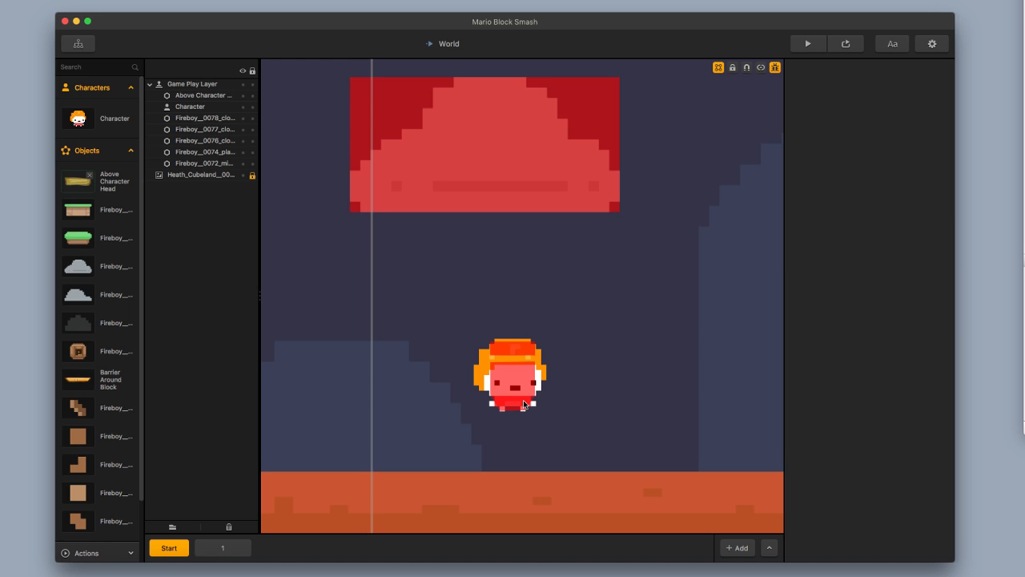
pyautogui.scroll(-3, 523, 400)
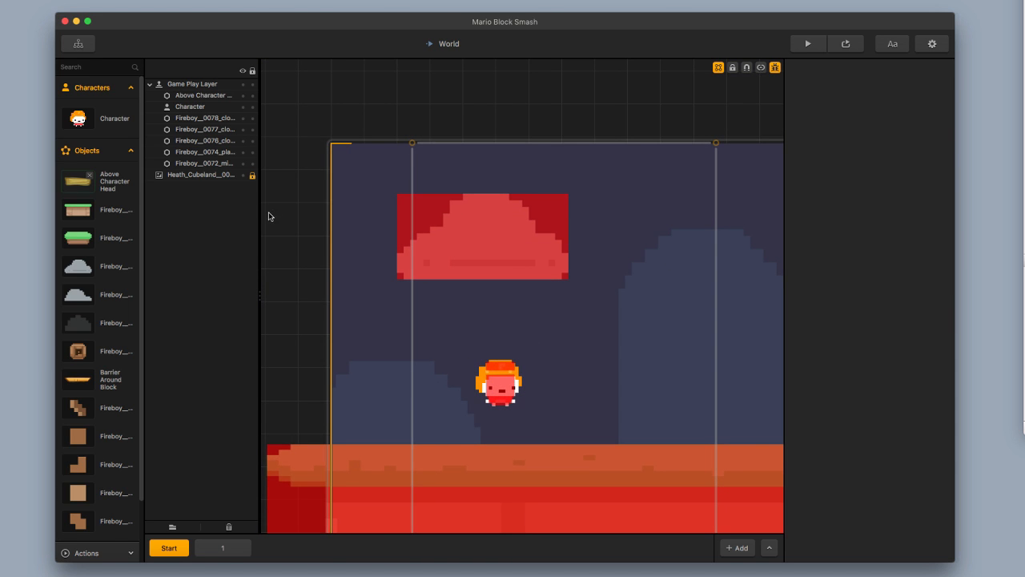
pyautogui.click(114, 186)
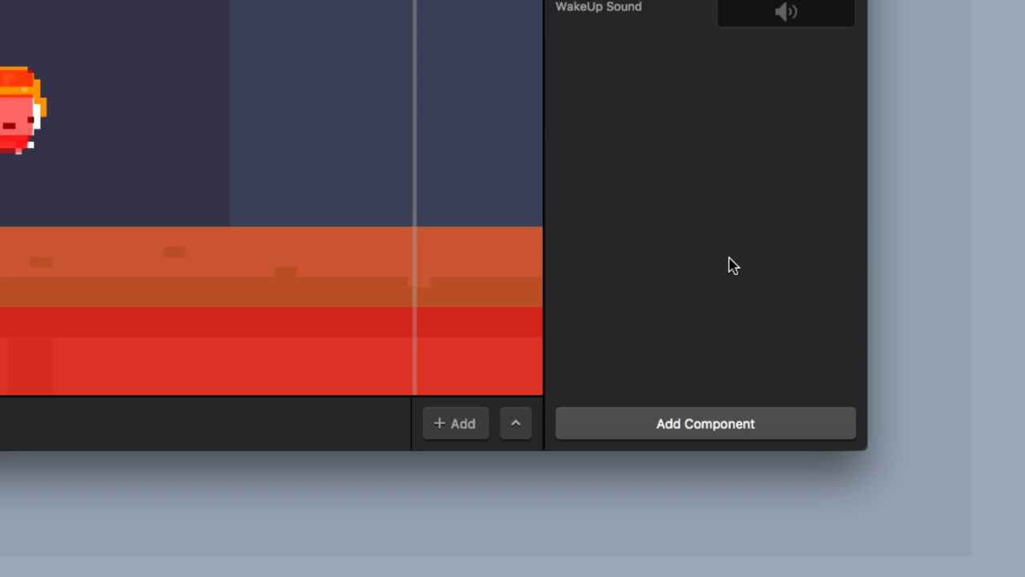
pyautogui.click(891, 548)
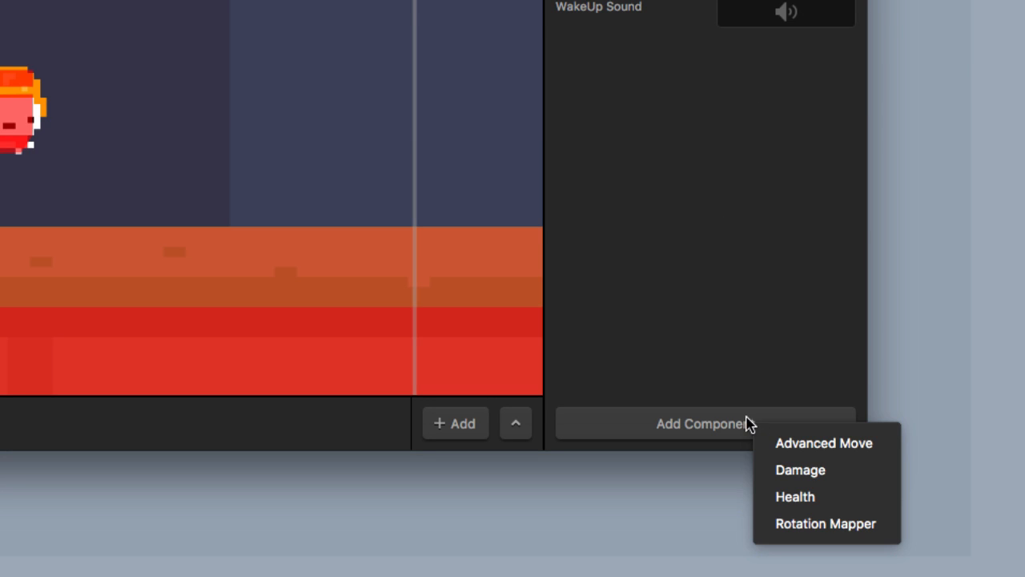
pyautogui.click(795, 503)
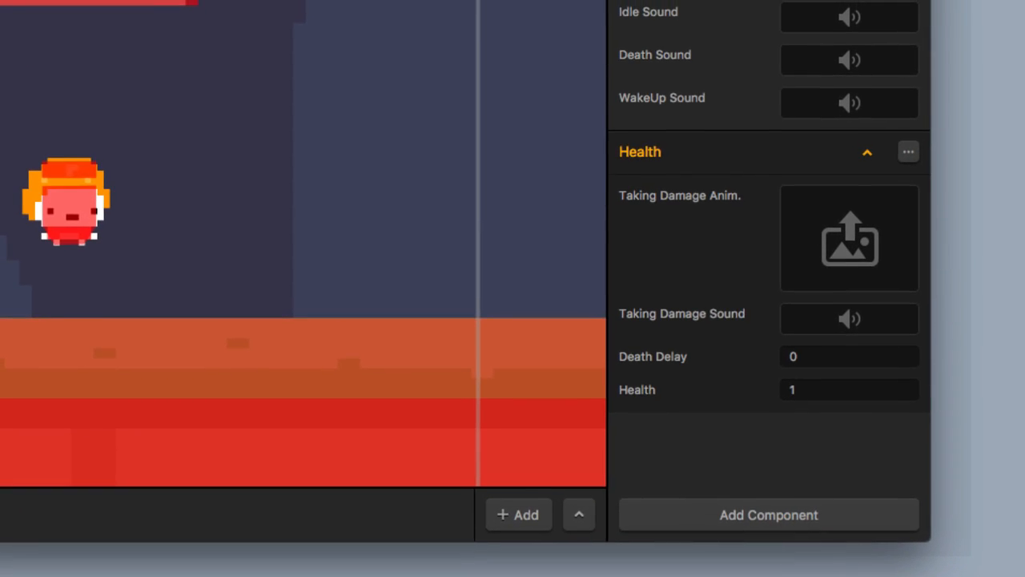
pyautogui.click(836, 403)
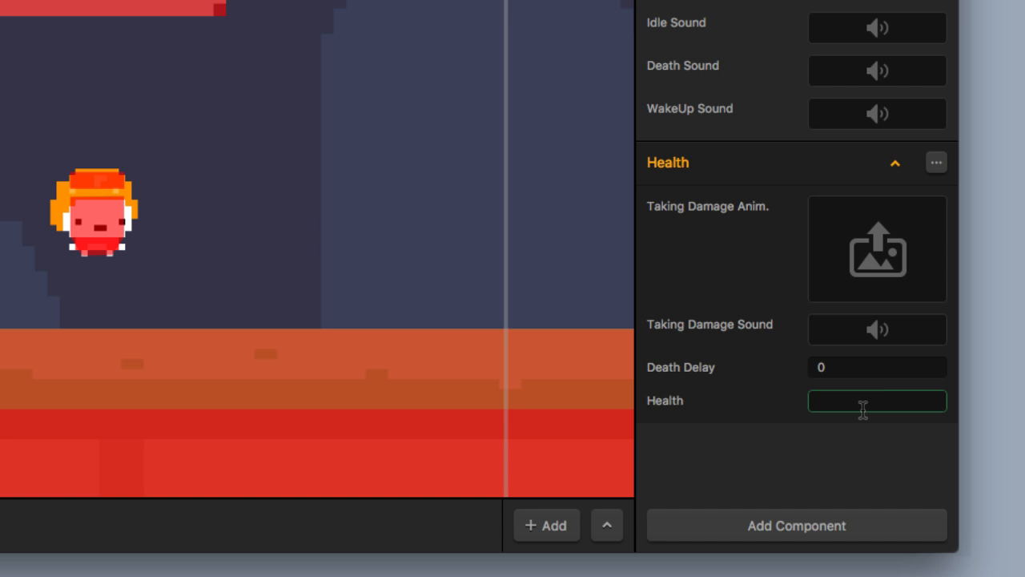
pyautogui.write('9999')
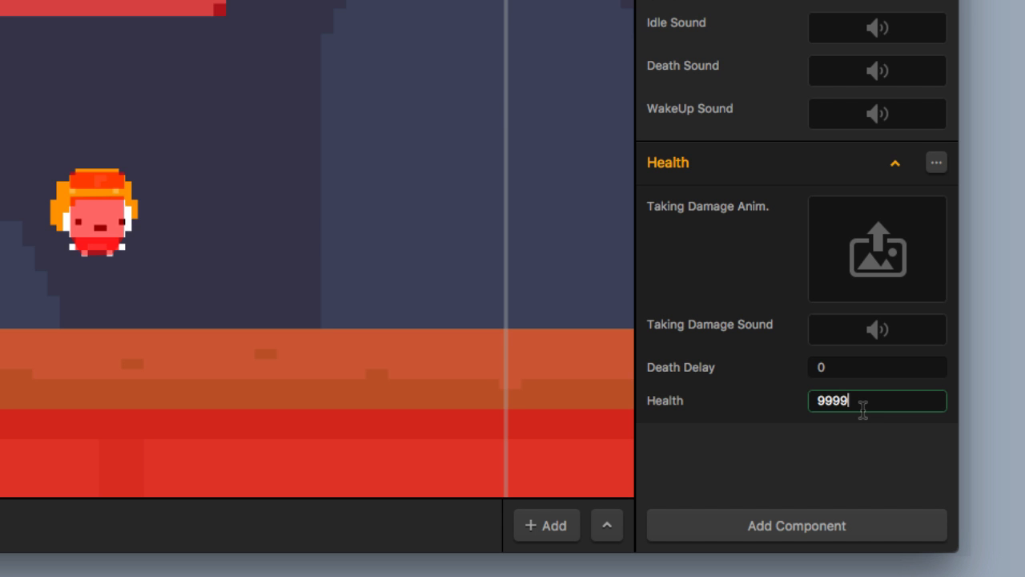
pyautogui.click(809, 458)
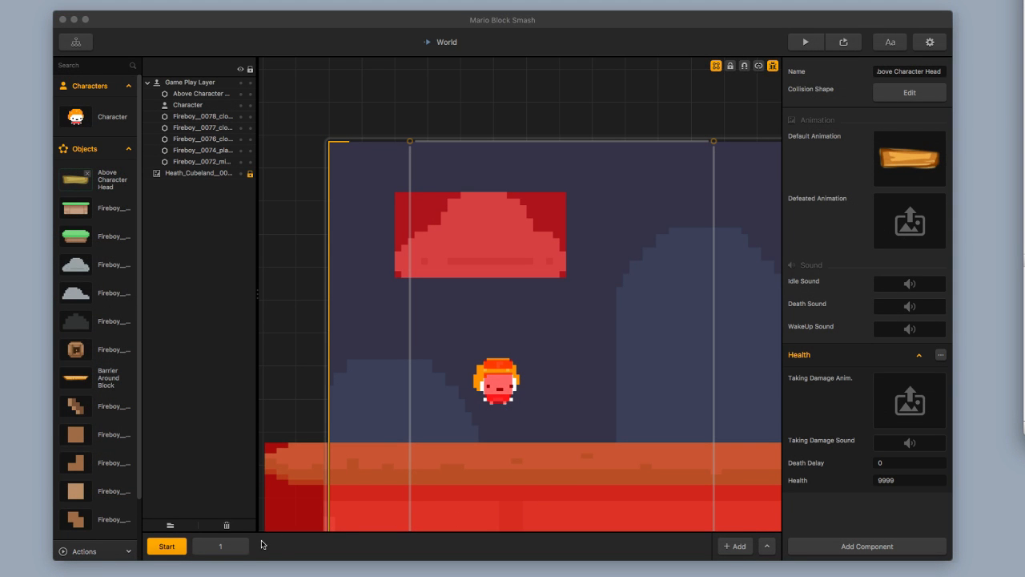
# Place the wooden crate block in scene 1 at about 568, 395 and scale it to 0.5 by 0.5.
pyautogui.click(227, 547)
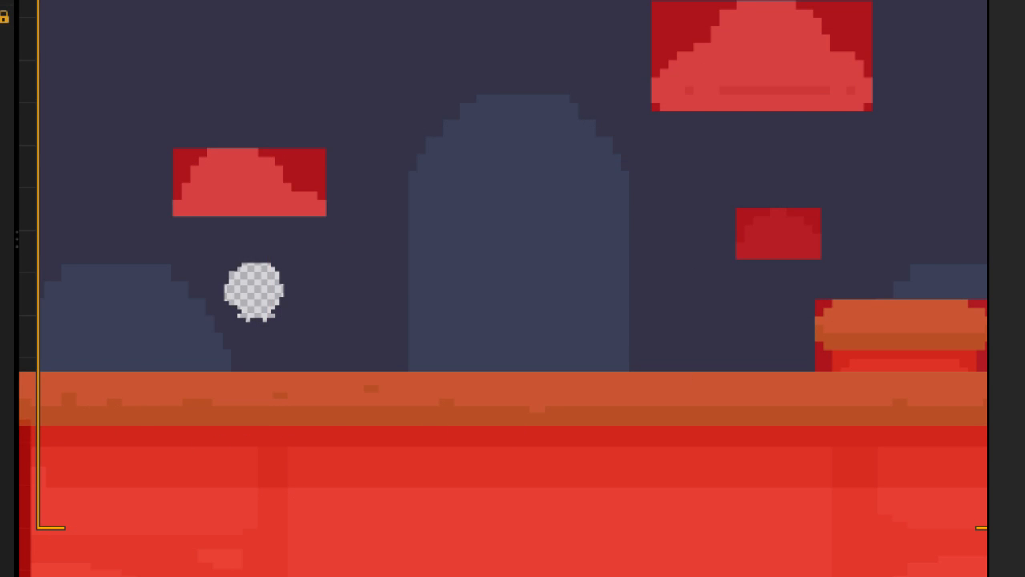
pyautogui.moveTo(24, 336); pyautogui.dragTo(536, 195)
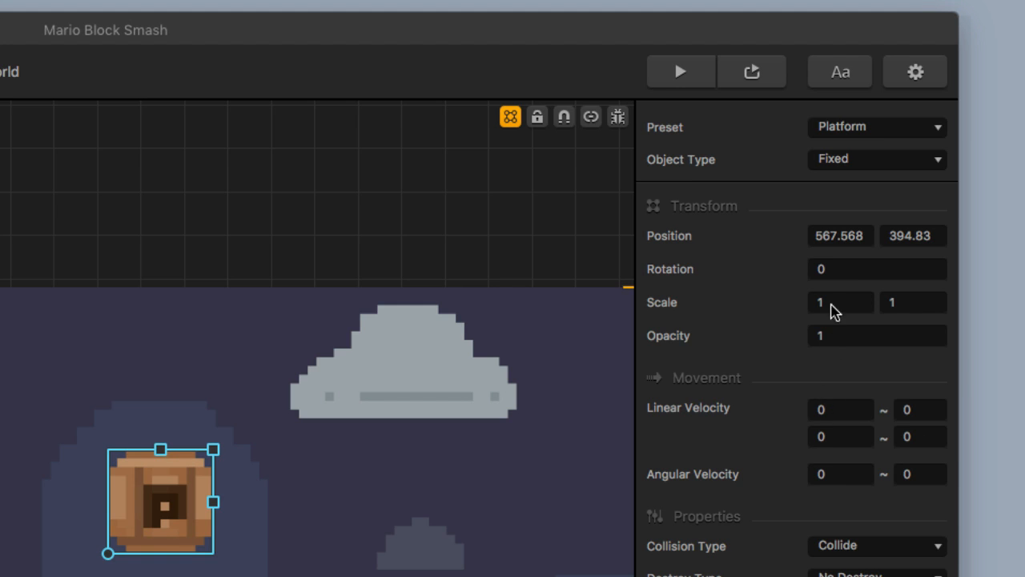
pyautogui.click(887, 161)
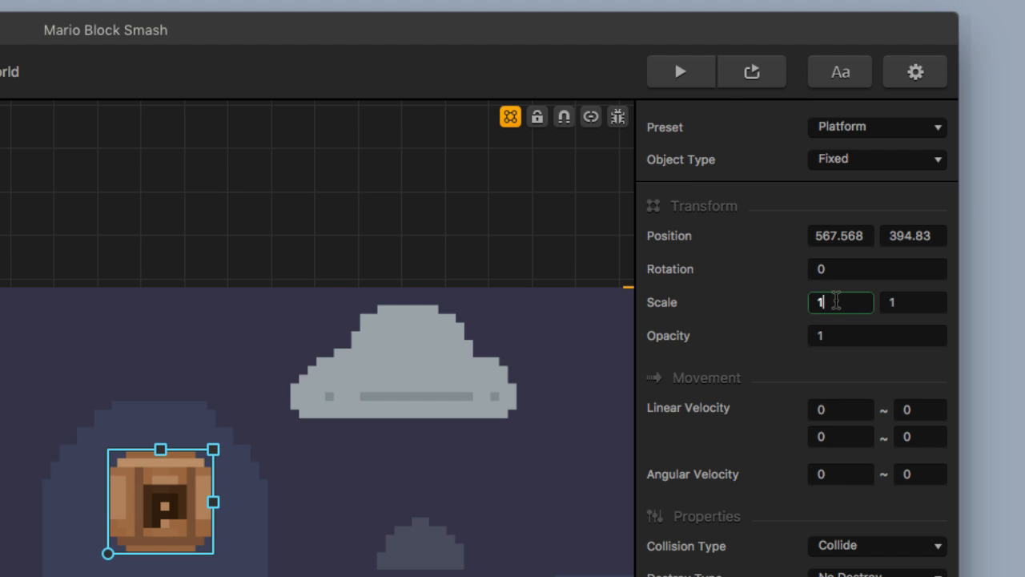
pyautogui.press('BackSpace')
pyautogui.write('0.5')
pyautogui.press('Tab')
pyautogui.write('0.5')
pyautogui.press('Tab')
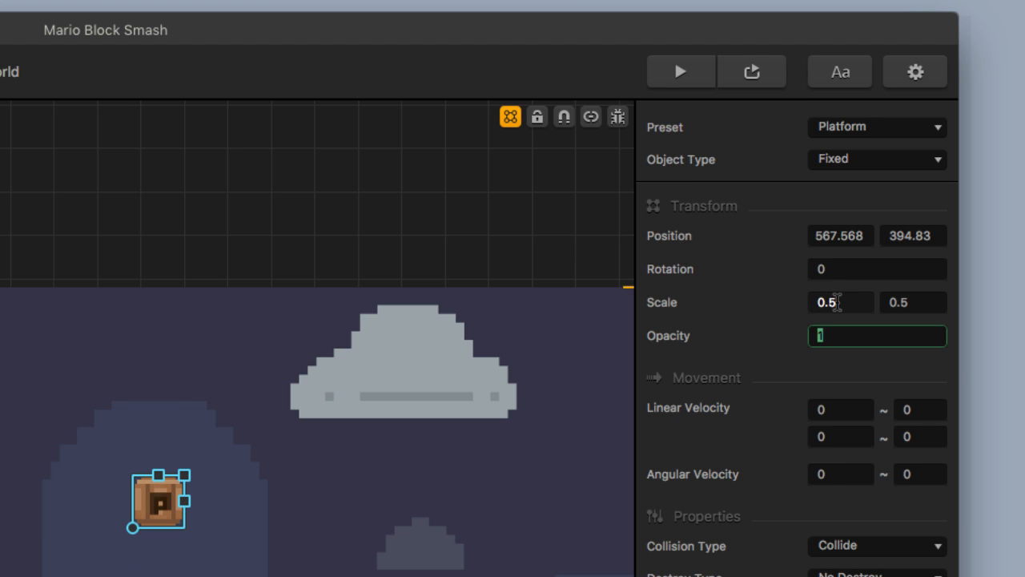
pyautogui.click(762, 293)
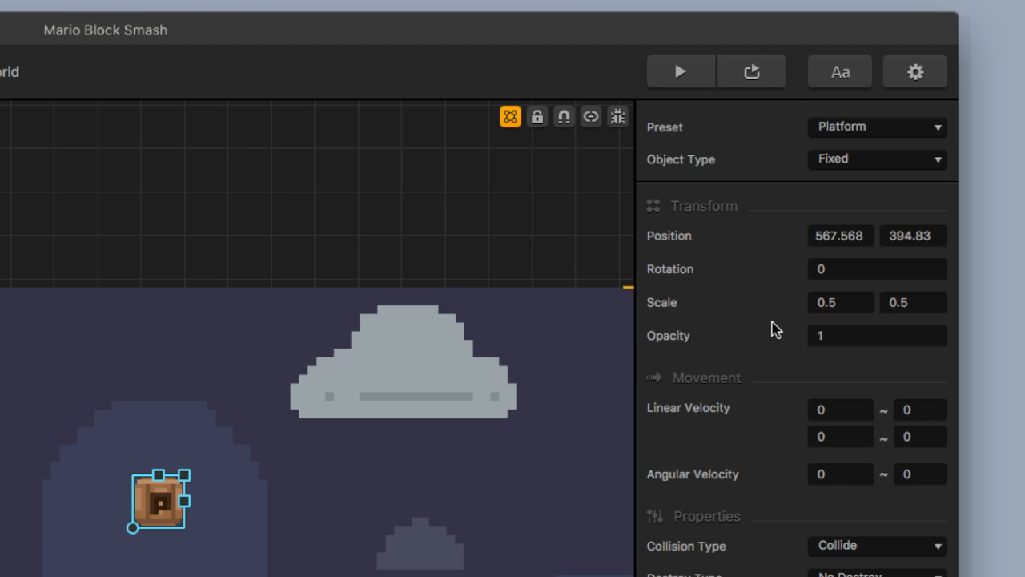
# Lower the crate block to about position 565, 360.
pyautogui.moveTo(161, 521); pyautogui.dragTo(162, 551)
pyautogui.scroll(2, 163, 551)
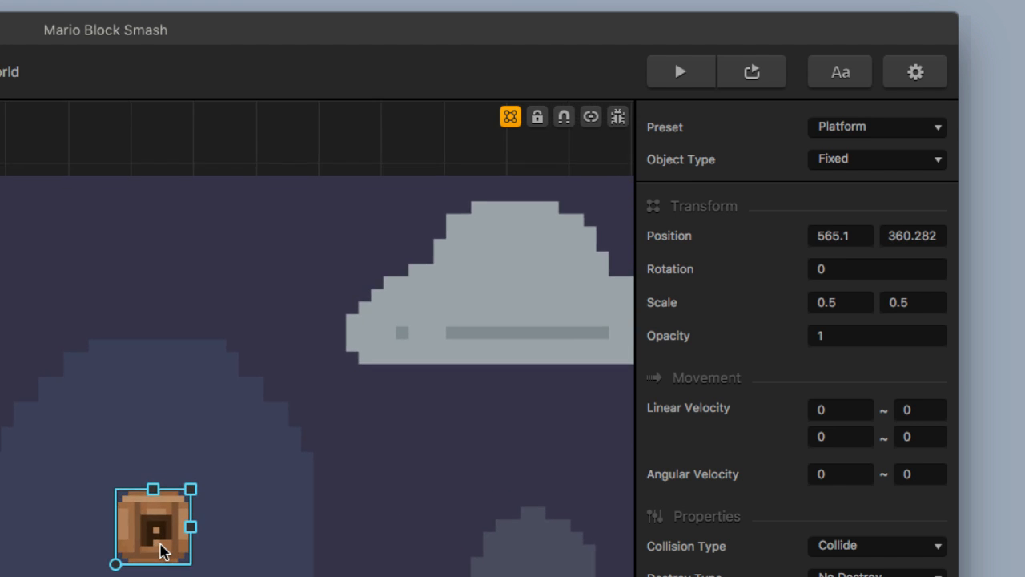
pyautogui.scroll(2, 160, 552)
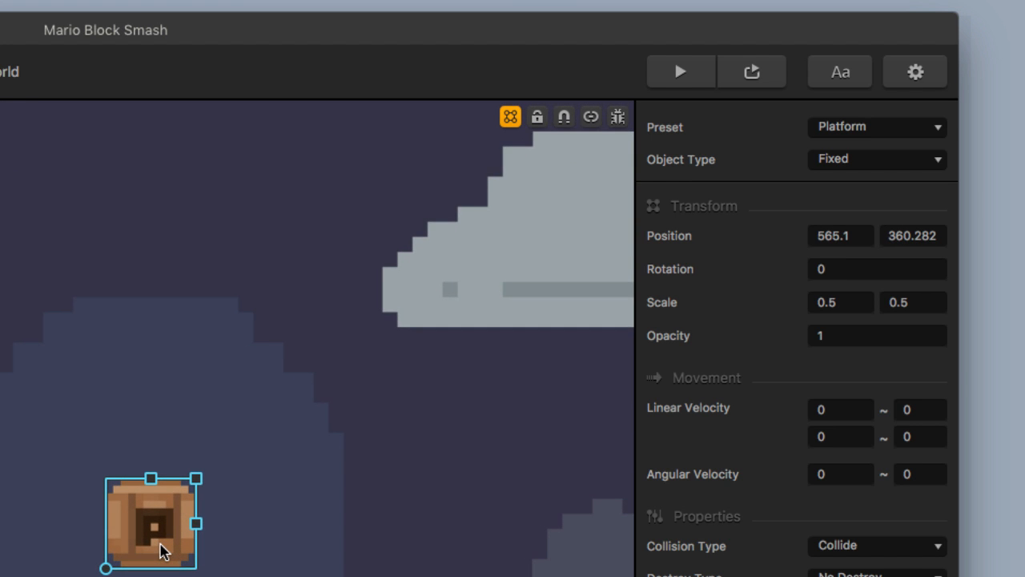
# Set the crate block's preset to Enemy.
pyautogui.click(877, 133)
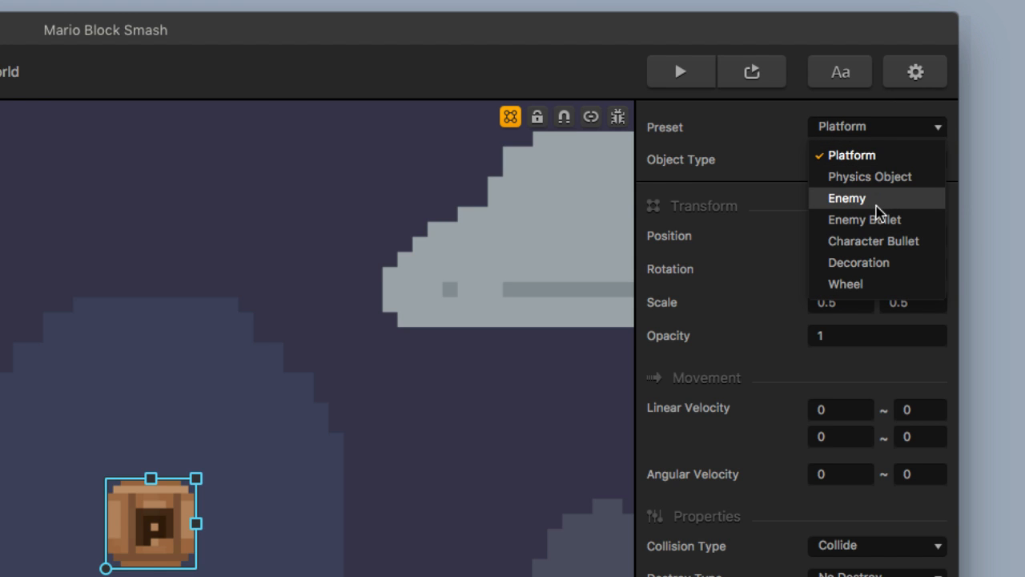
pyautogui.click(876, 204)
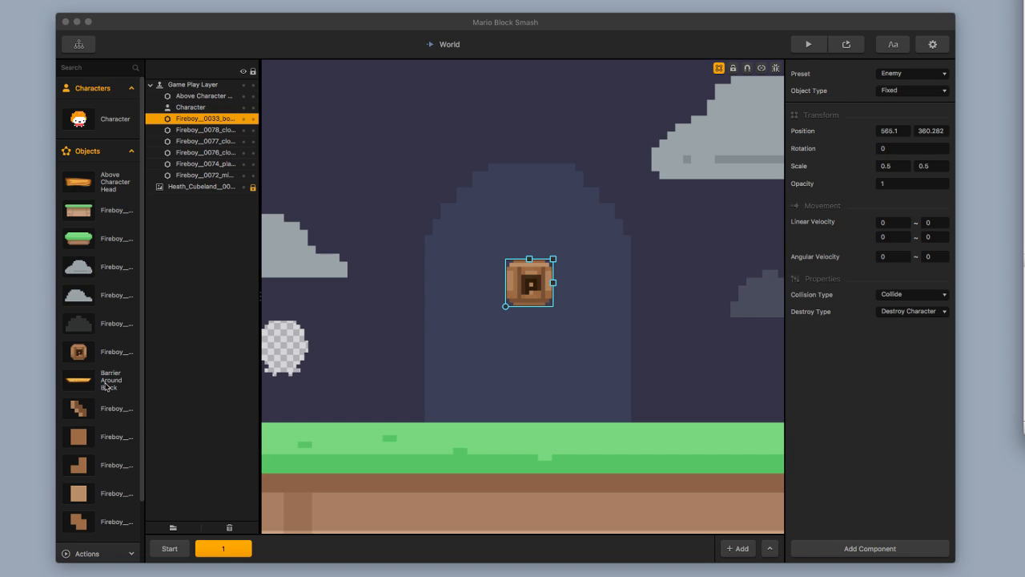
# Place a Barrier Around Block object just below the crate, scale it to about 0.688 by 0.724, and turn on debug mode.
pyautogui.moveTo(110, 385); pyautogui.dragTo(495, 318)
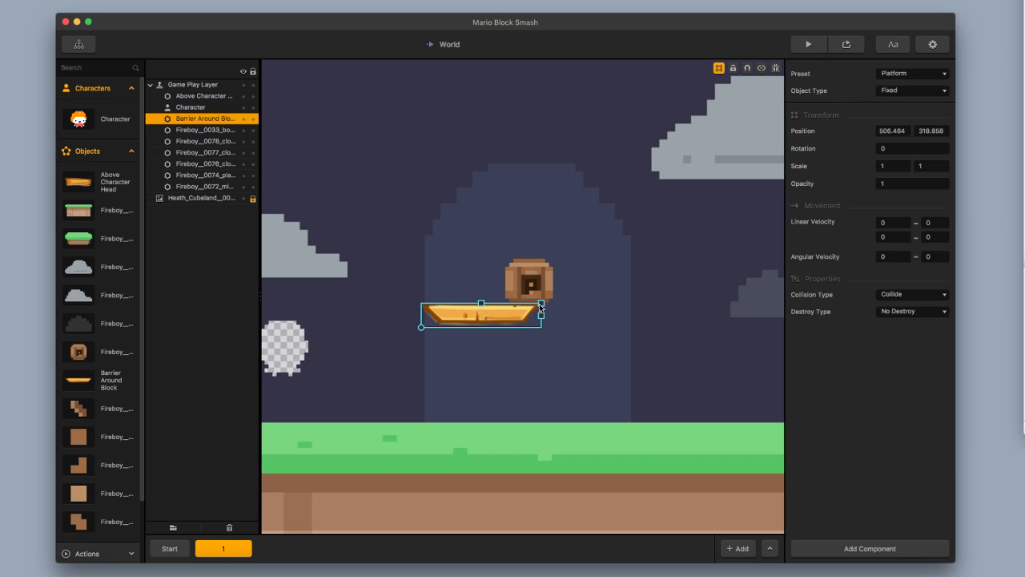
pyautogui.moveTo(541, 305); pyautogui.dragTo(522, 309)
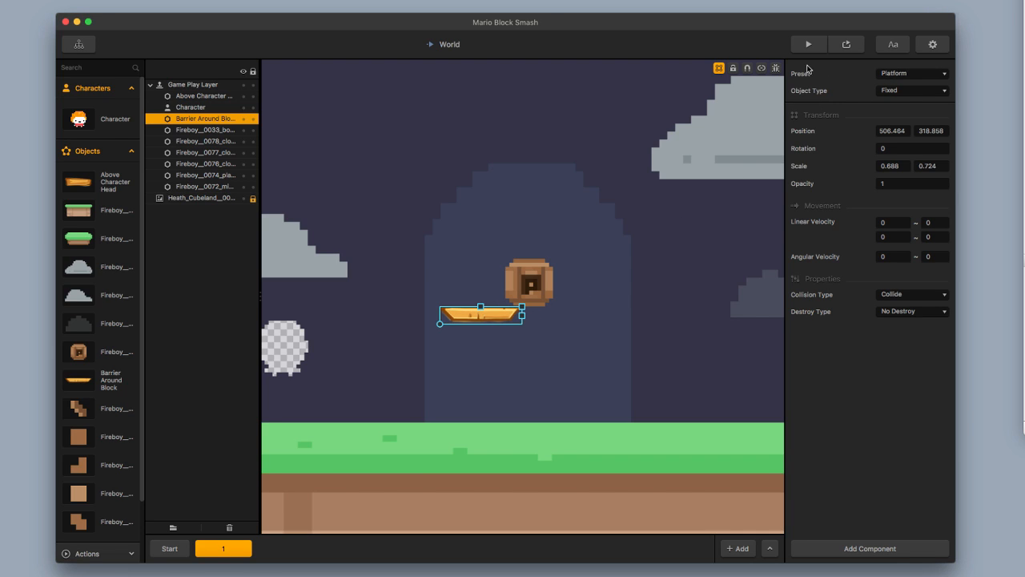
pyautogui.click(776, 68)
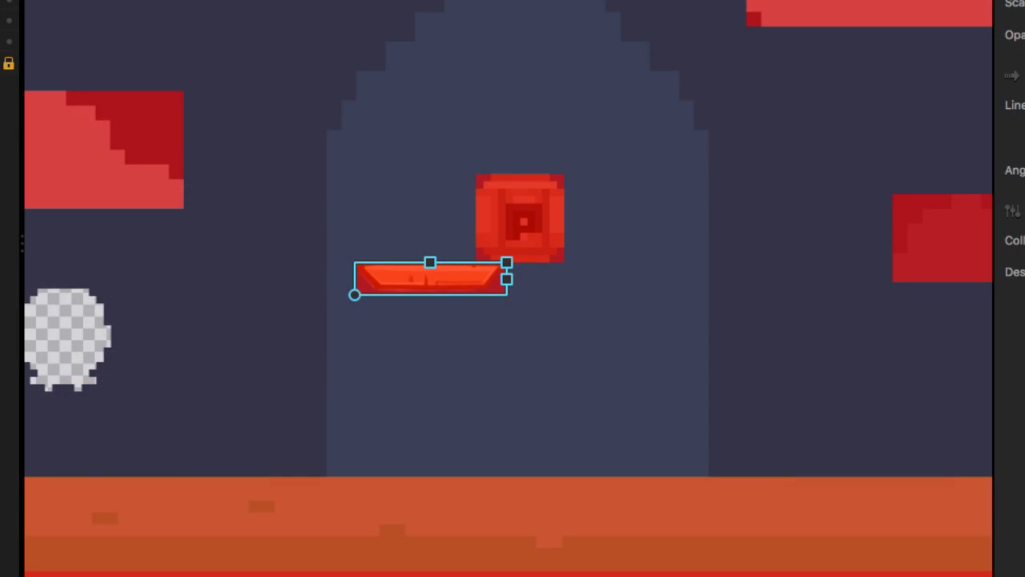
# Fit the barrier along the crate's top edge at a scale of about 0.412 by 0.197 and set its opacity to 0.
pyautogui.moveTo(455, 282); pyautogui.dragTo(524, 181)
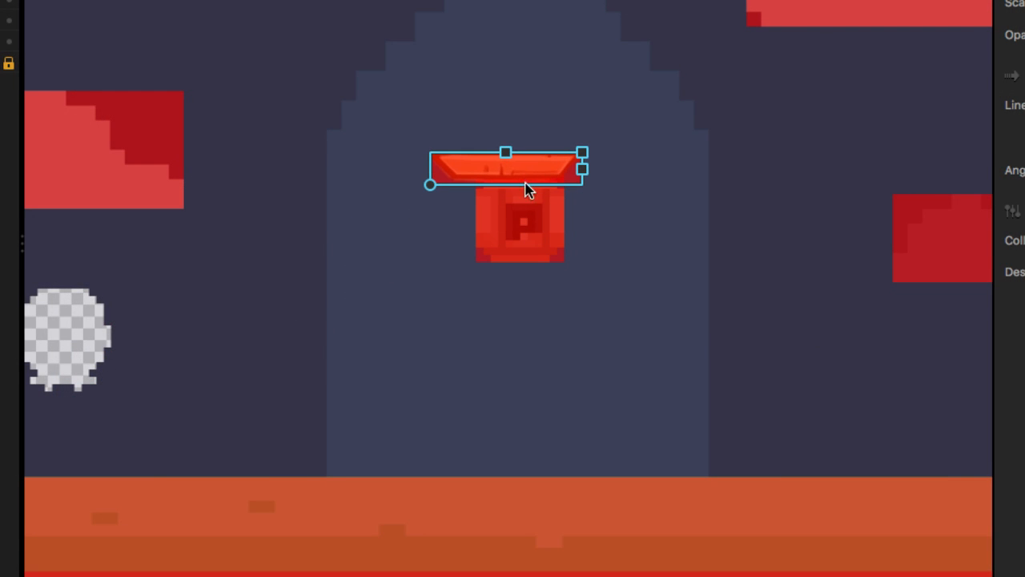
pyautogui.scroll(5, 528, 202)
pyautogui.scroll(2, 529, 207)
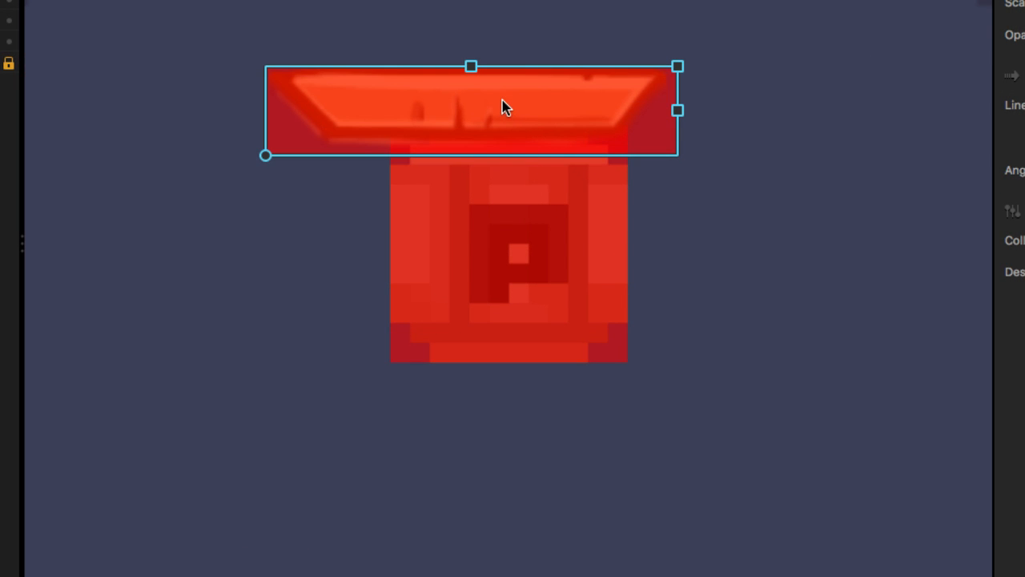
pyautogui.moveTo(502, 108); pyautogui.dragTo(553, 115)
pyautogui.scroll(3, 523, 206)
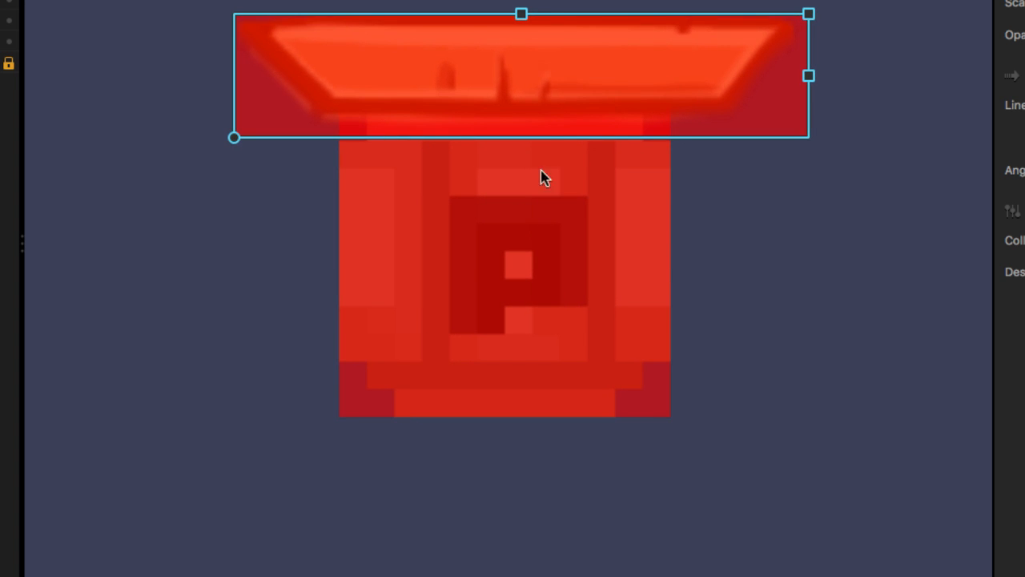
pyautogui.moveTo(521, 16); pyautogui.dragTo(521, 59)
pyautogui.moveTo(807, 76); pyautogui.dragTo(627, 83)
pyautogui.press('Left')
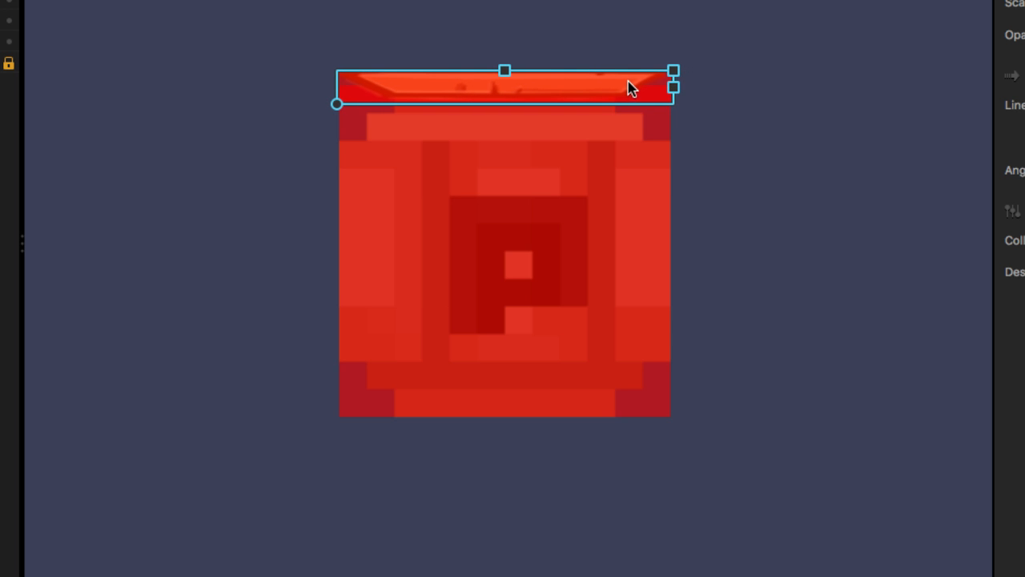
pyautogui.moveTo(676, 91); pyautogui.dragTo(679, 91)
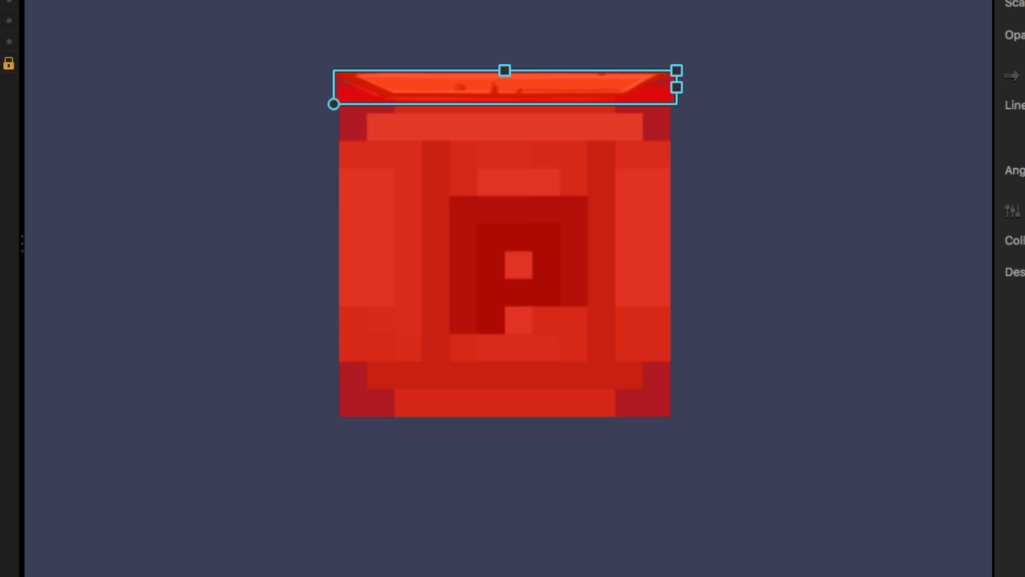
pyautogui.press('Return')
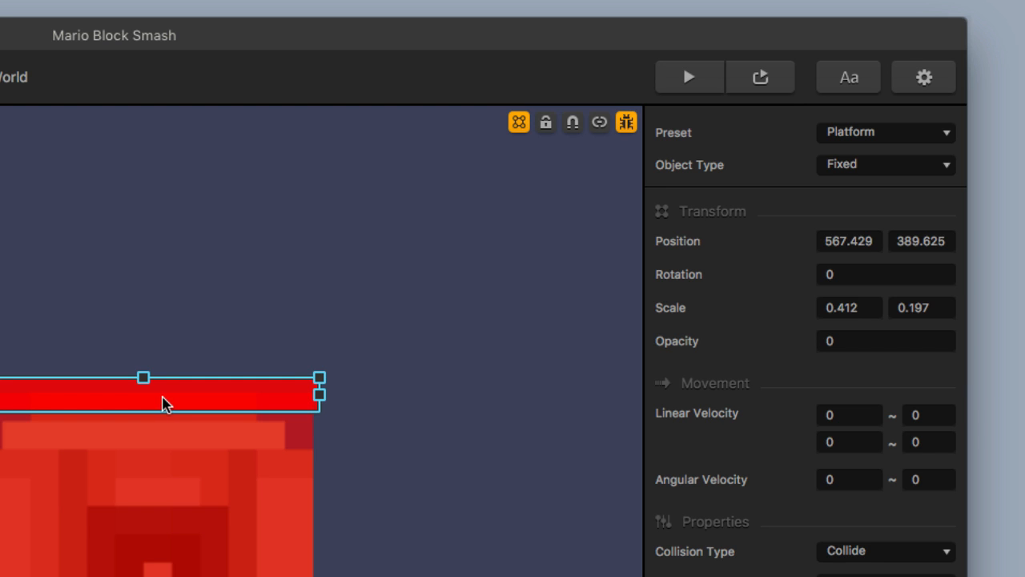
# Rotate a copy of the barrier to vertical and fit it along the crate's left side, slightly longer than the side.
pyautogui.moveTo(160, 406); pyautogui.dragTo(18, 531)
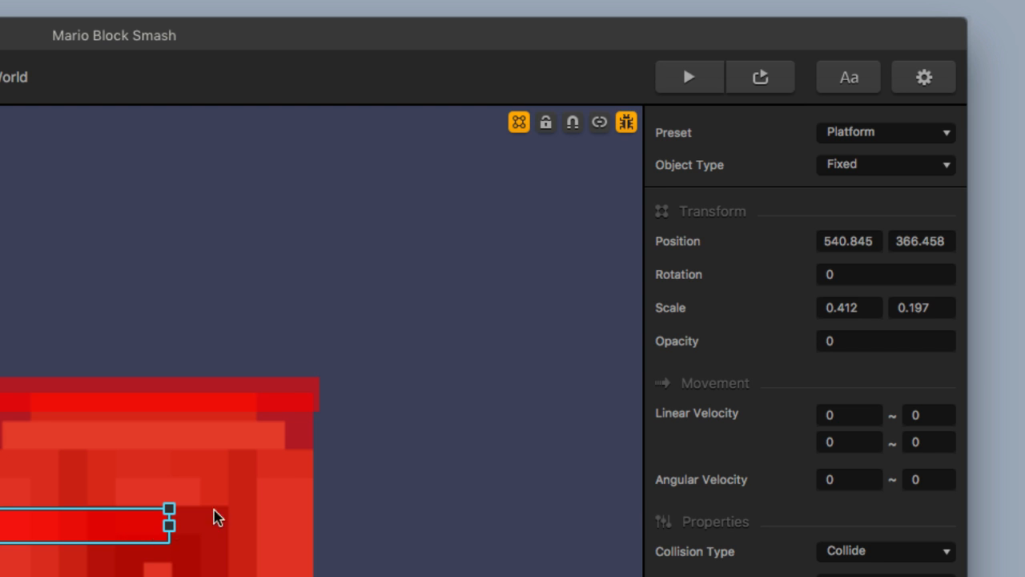
pyautogui.click(879, 275)
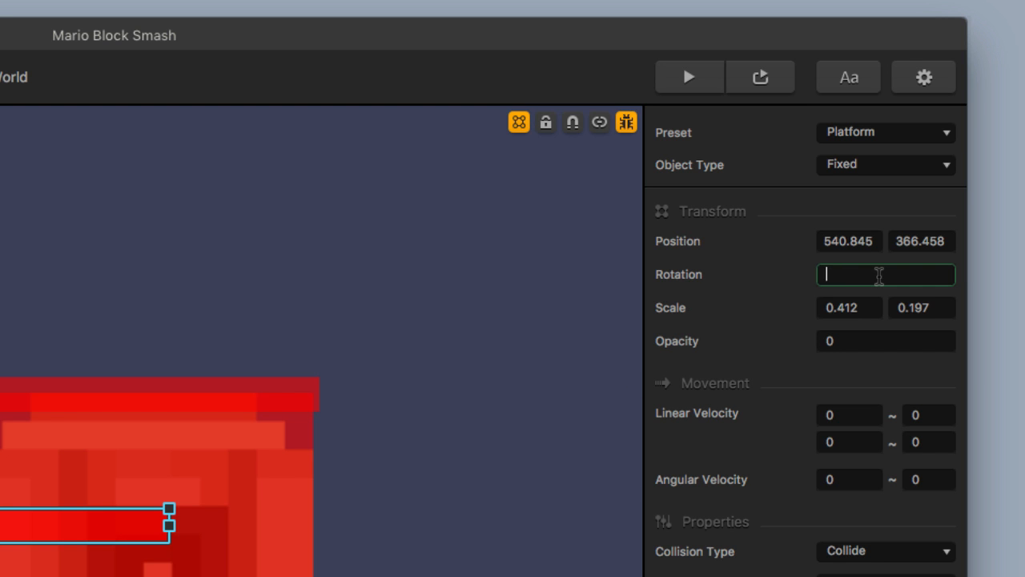
pyautogui.press('Return')
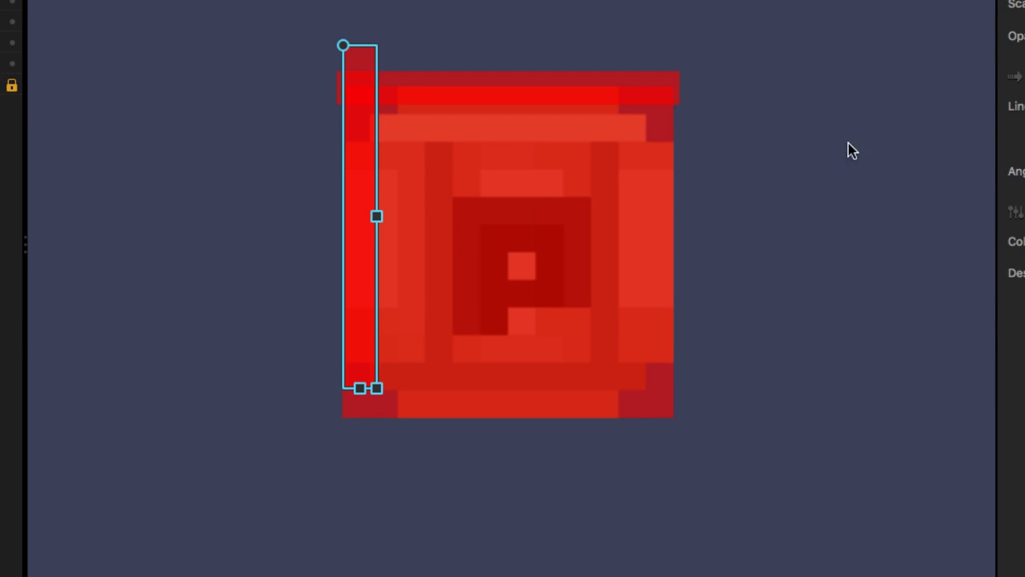
pyautogui.moveTo(360, 190); pyautogui.dragTo(344, 215)
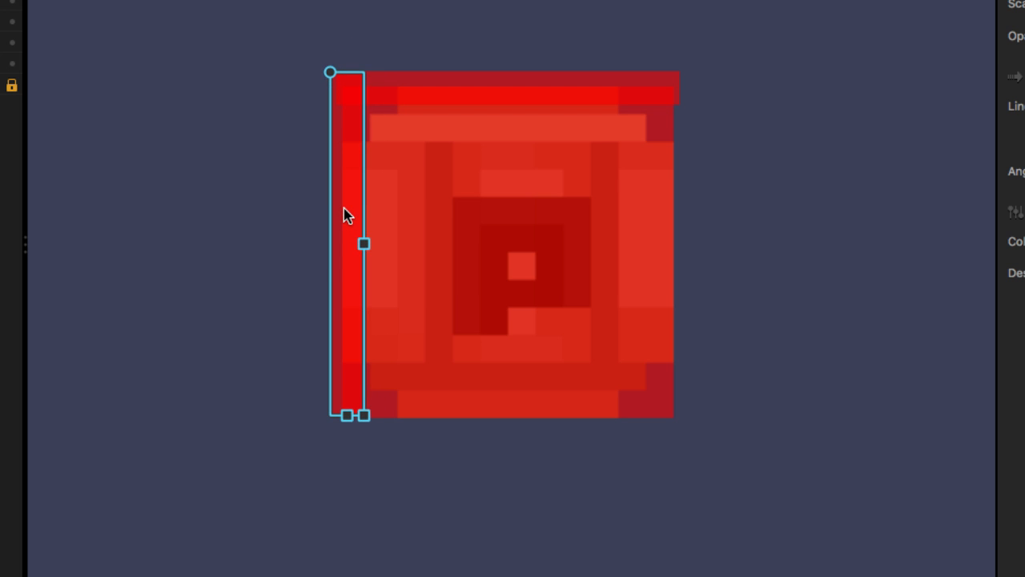
pyautogui.moveTo(347, 415); pyautogui.dragTo(346, 432)
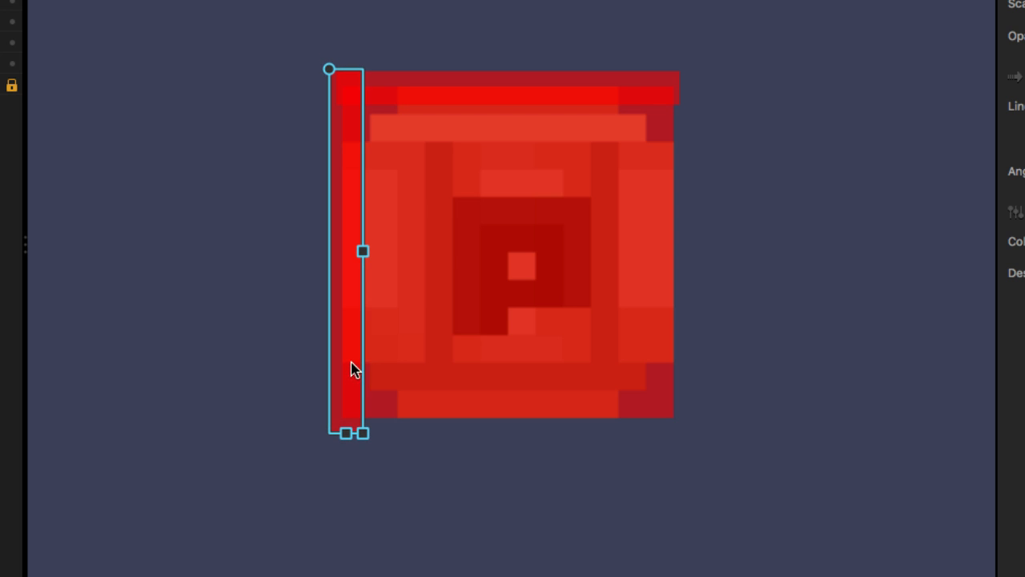
pyautogui.click(350, 445)
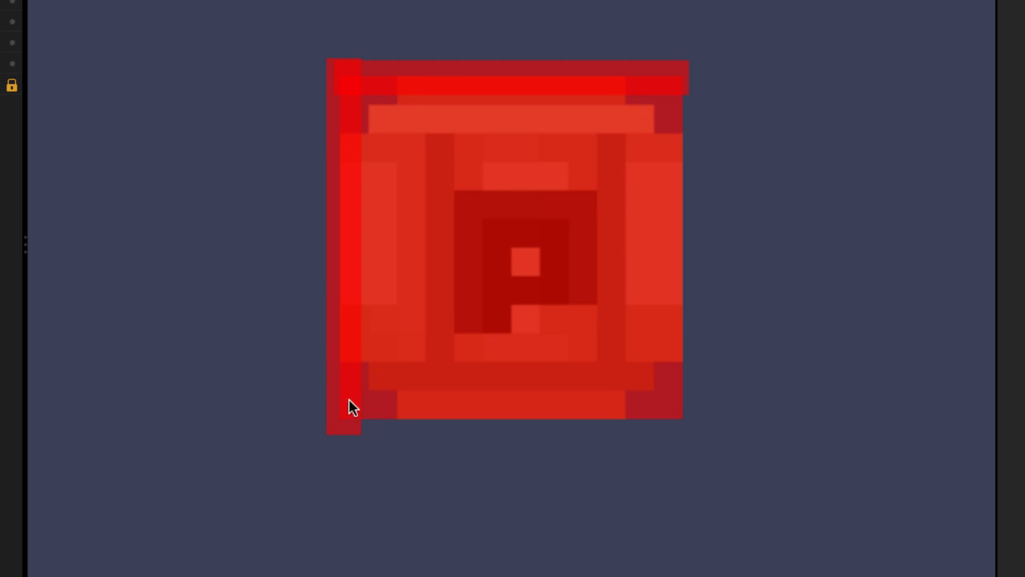
pyautogui.click(343, 365)
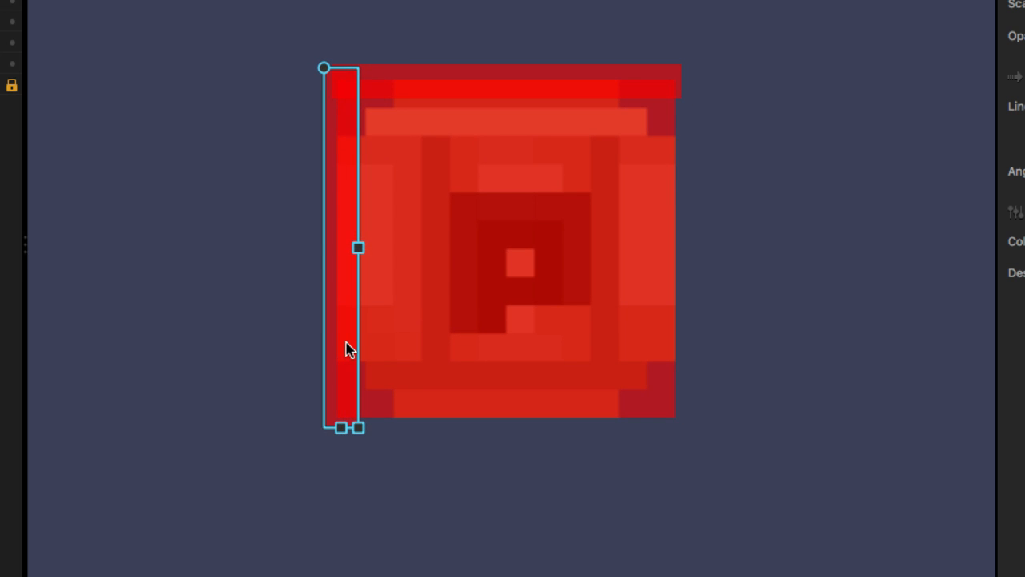
pyautogui.click(377, 455)
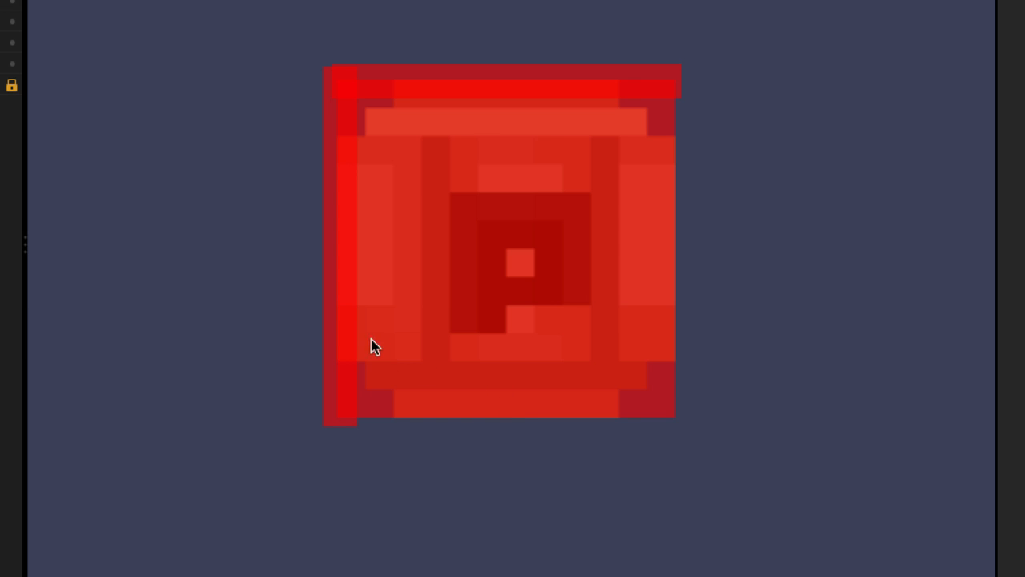
# Duplicate the left vertical barrier and place the copy along the crate's right side at the same height.
pyautogui.click(341, 339)
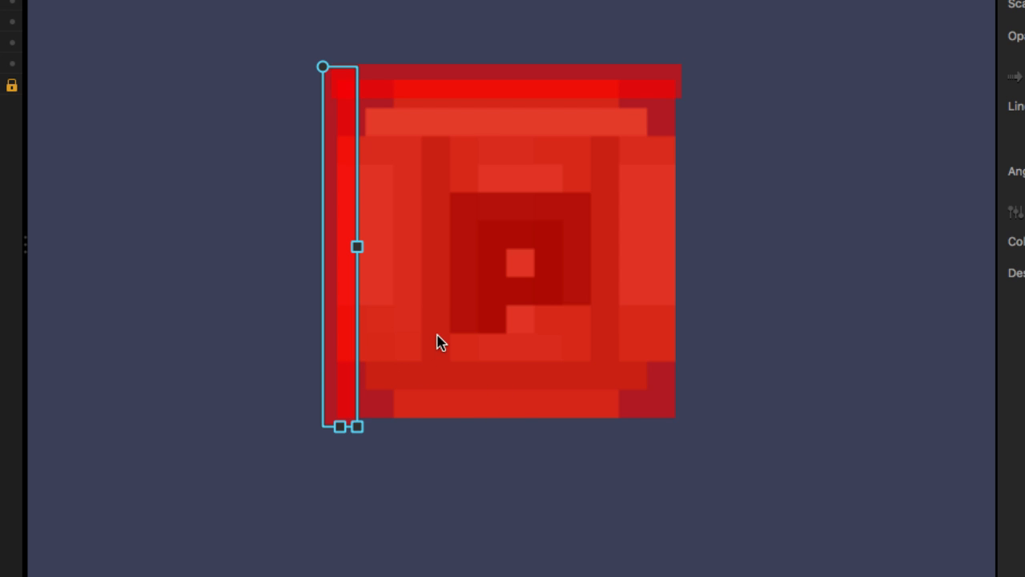
pyautogui.press('super+v')
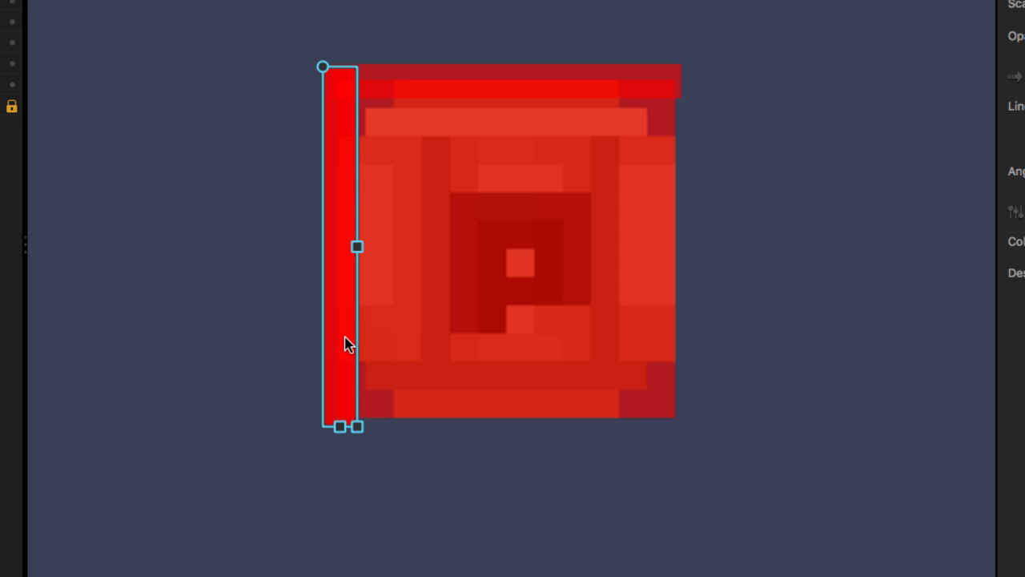
pyautogui.moveTo(346, 343); pyautogui.dragTo(676, 416)
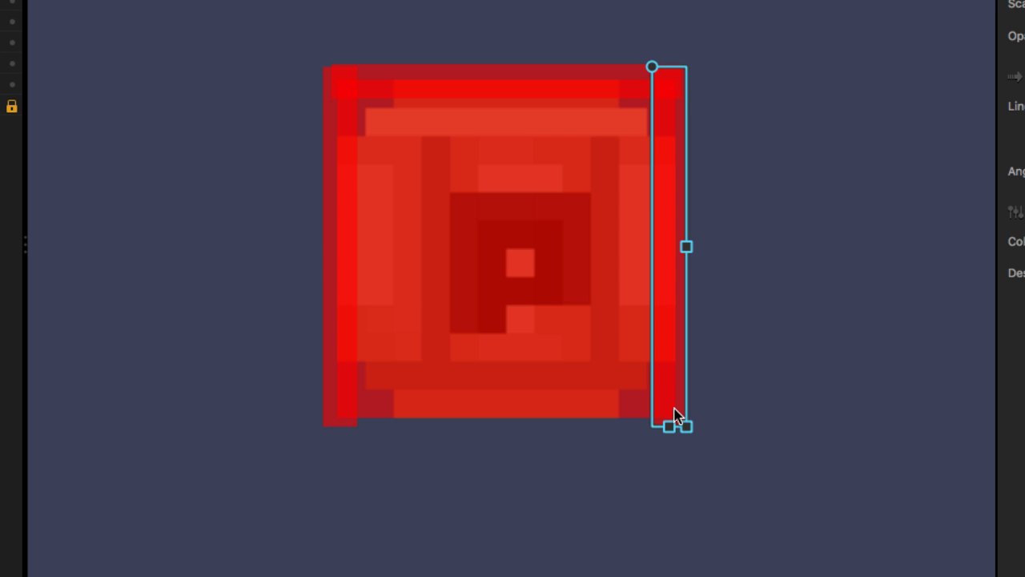
pyautogui.click(731, 403)
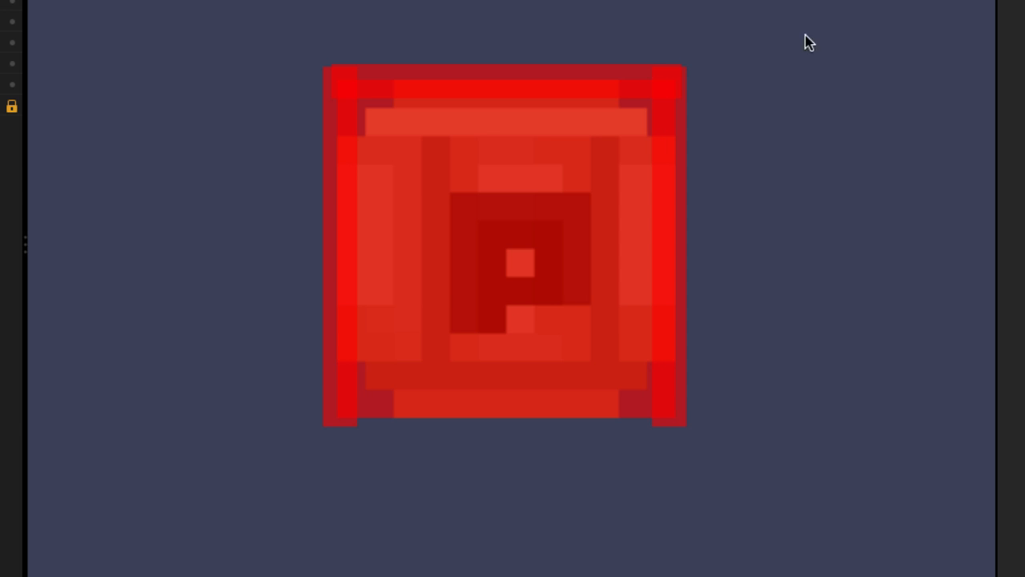
# Connect the crate to its left, top and right barriers, and turn off the connection and debug modes.
pyautogui.moveTo(490, 245); pyautogui.dragTo(339, 245)
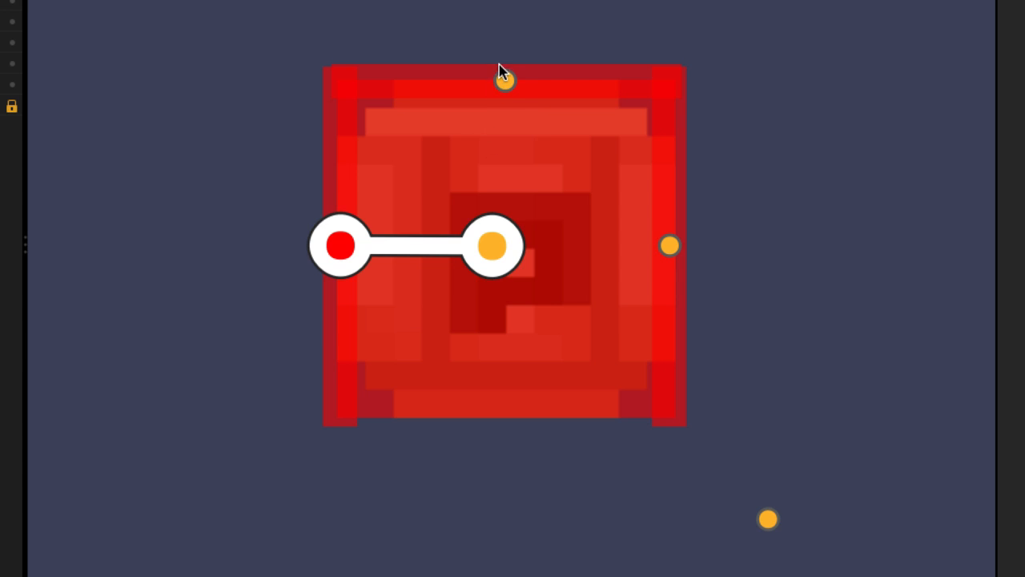
pyautogui.moveTo(495, 255); pyautogui.dragTo(503, 93)
pyautogui.moveTo(495, 255); pyautogui.dragTo(670, 245)
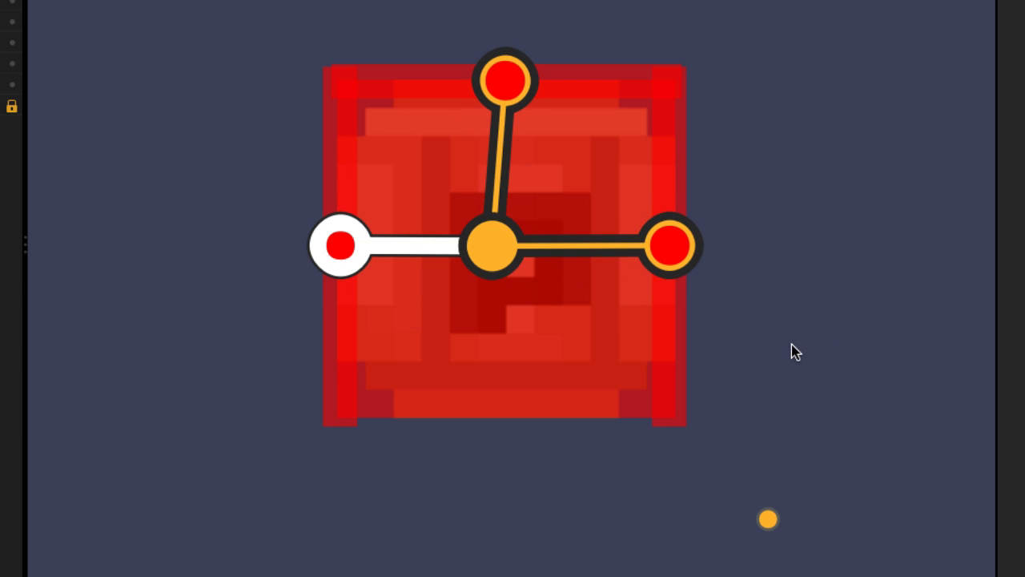
pyautogui.scroll(-3, 785, 345)
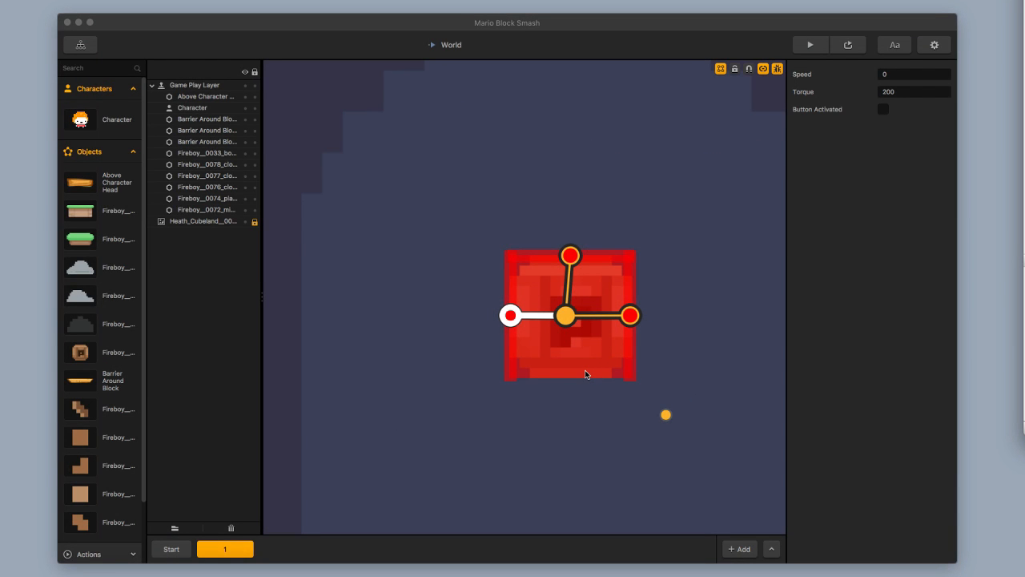
pyautogui.scroll(-5, 586, 373)
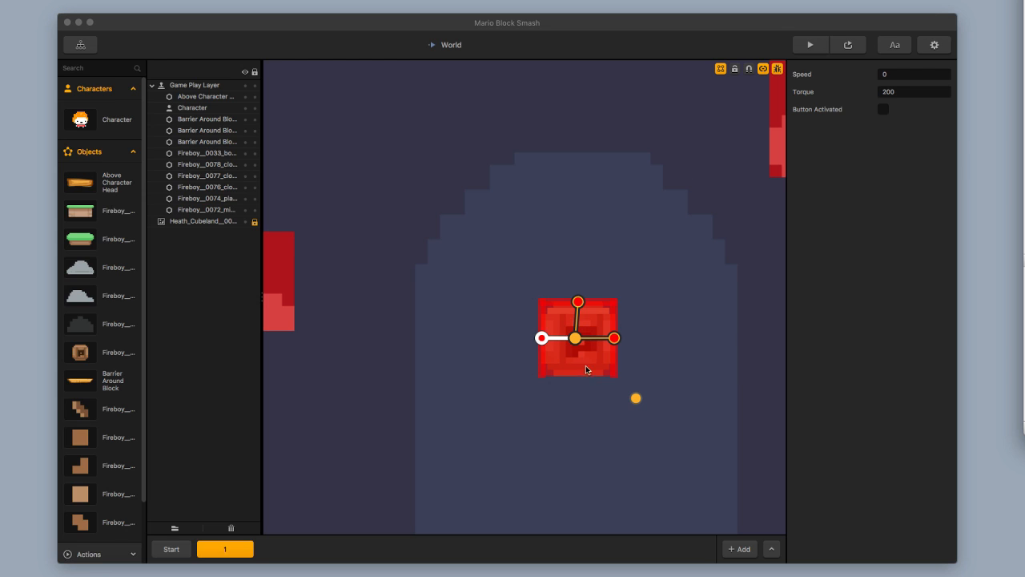
pyautogui.click(764, 70)
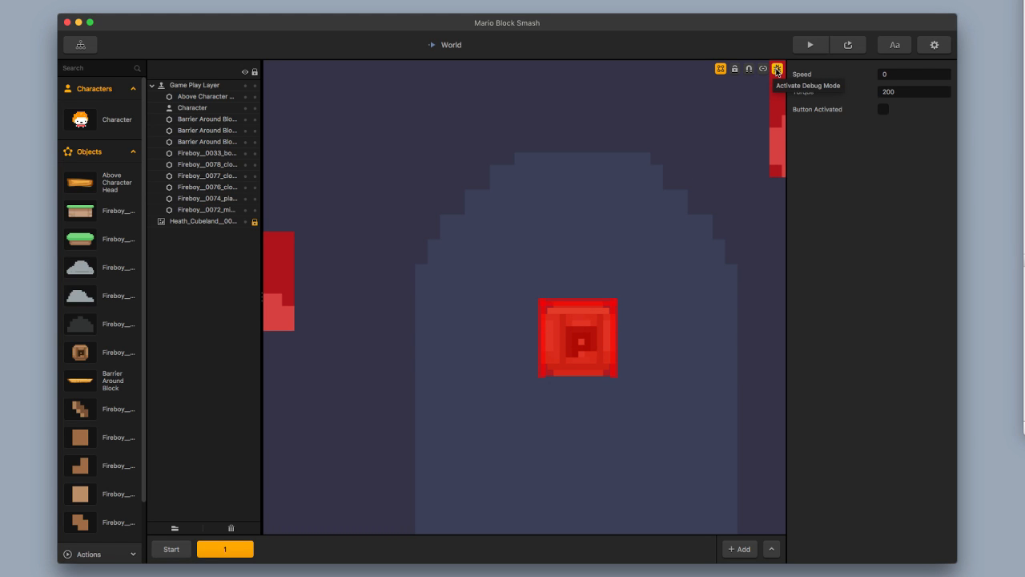
pyautogui.click(777, 70)
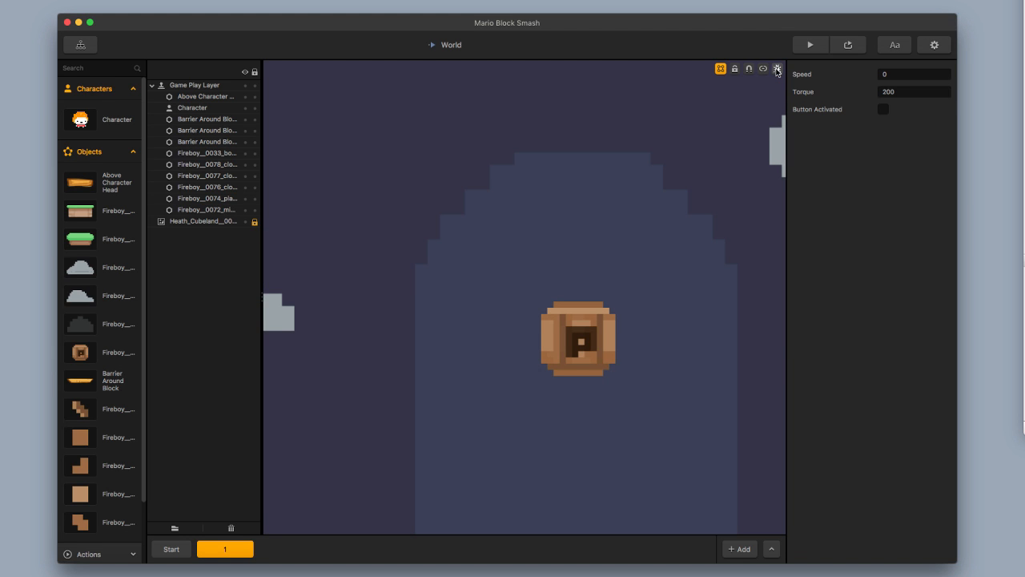
# Preview the scene and move the character right and left along the ground.
pyautogui.scroll(-4, 601, 380)
pyautogui.scroll(-3, 599, 379)
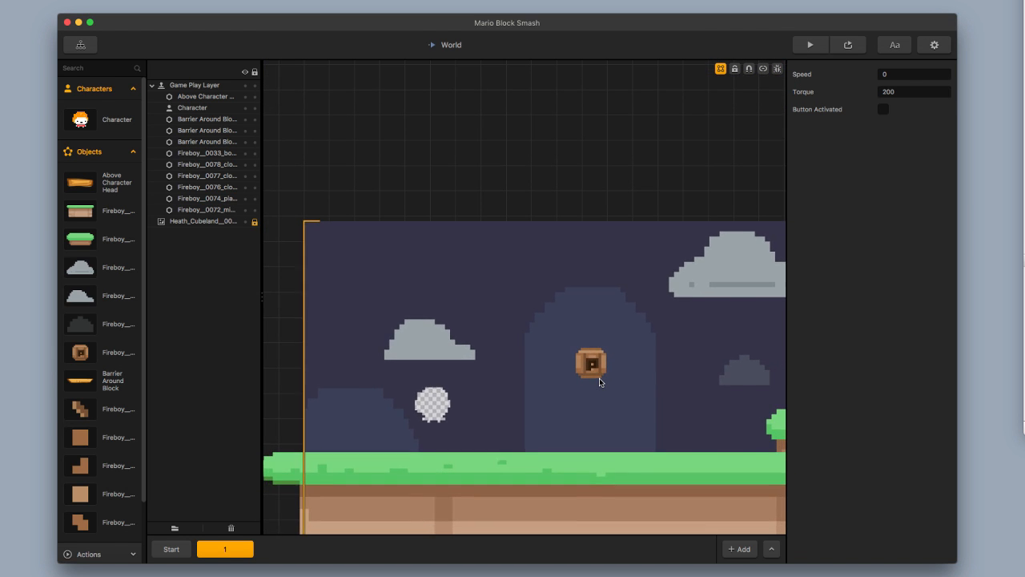
pyautogui.moveTo(599, 379); pyautogui.dragTo(592, 357)
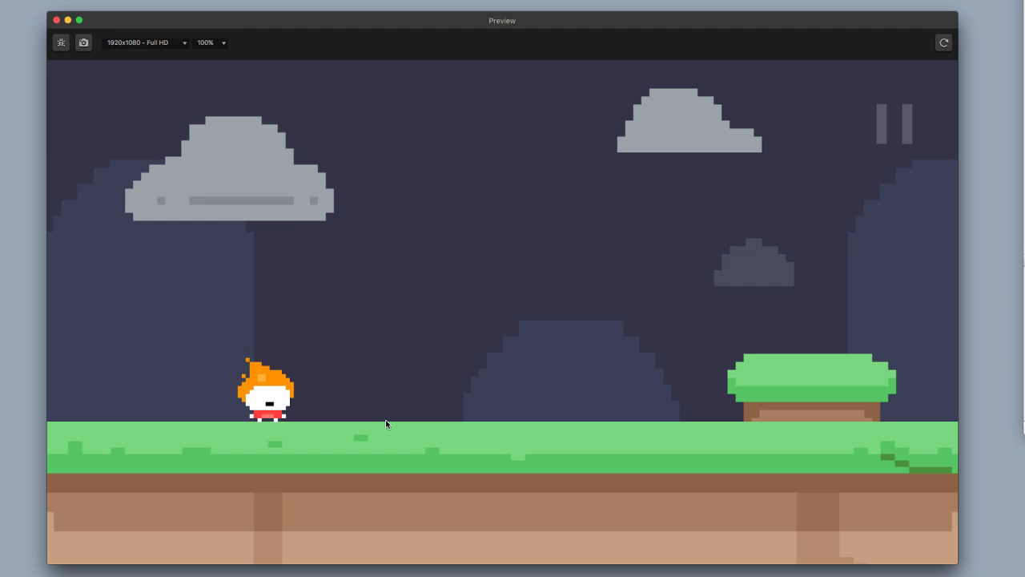
pyautogui.press('Right')
pyautogui.press('Left')
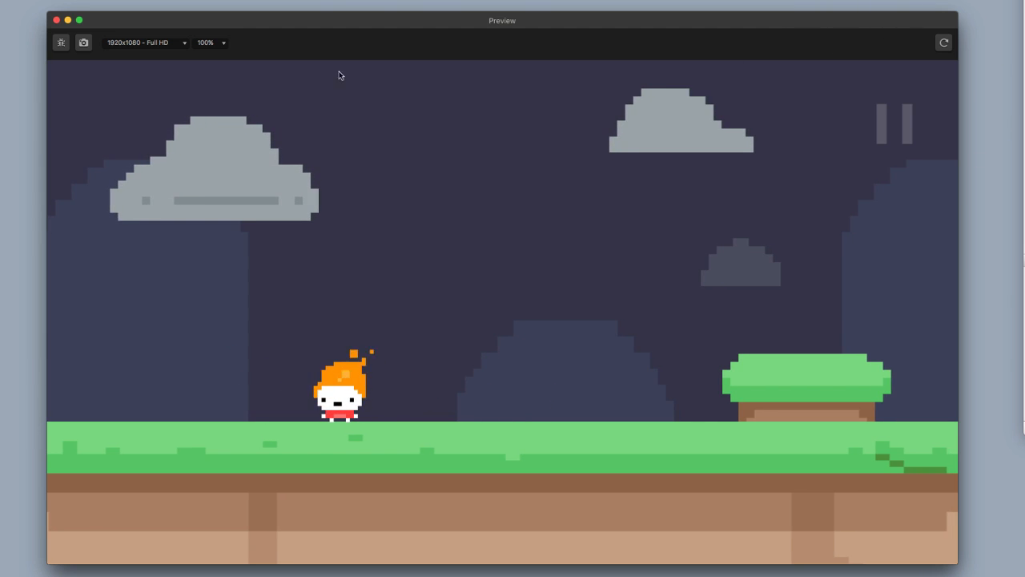
# Turn on debug mode in the preview and test the level by running the character right and jumping.
pyautogui.click(60, 44)
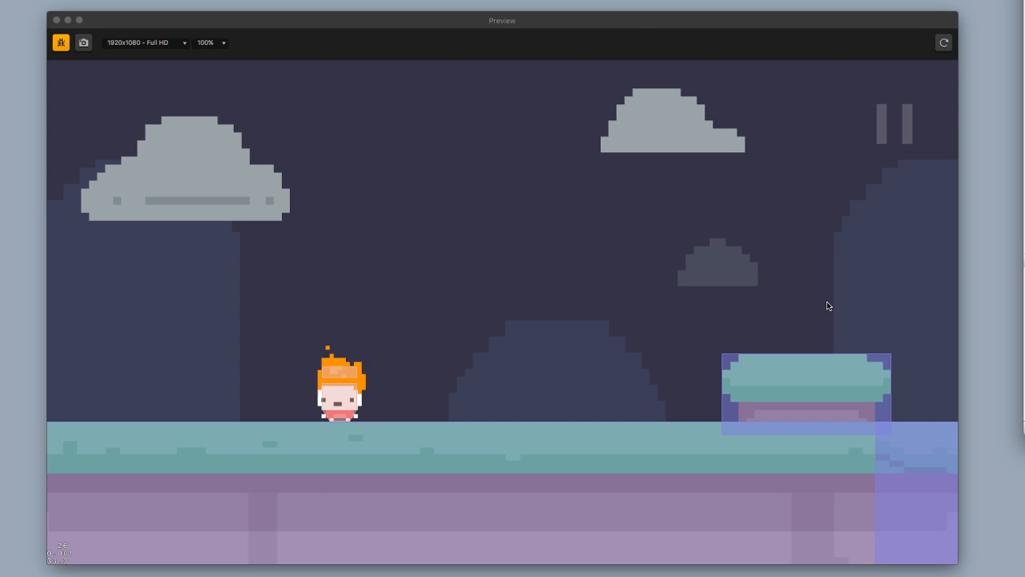
pyautogui.click(638, 23)
pyautogui.press('Right')
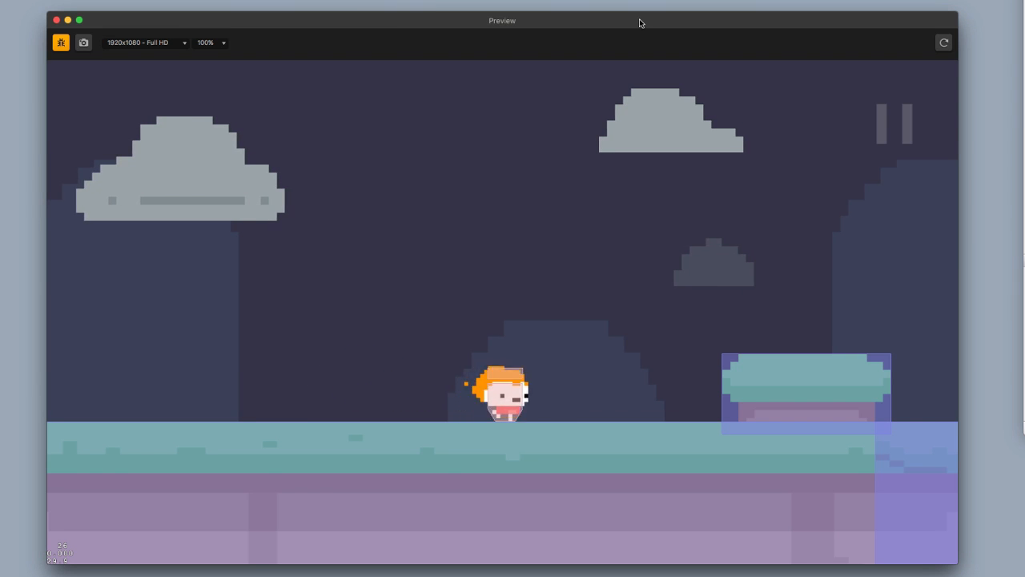
pyautogui.press('space')
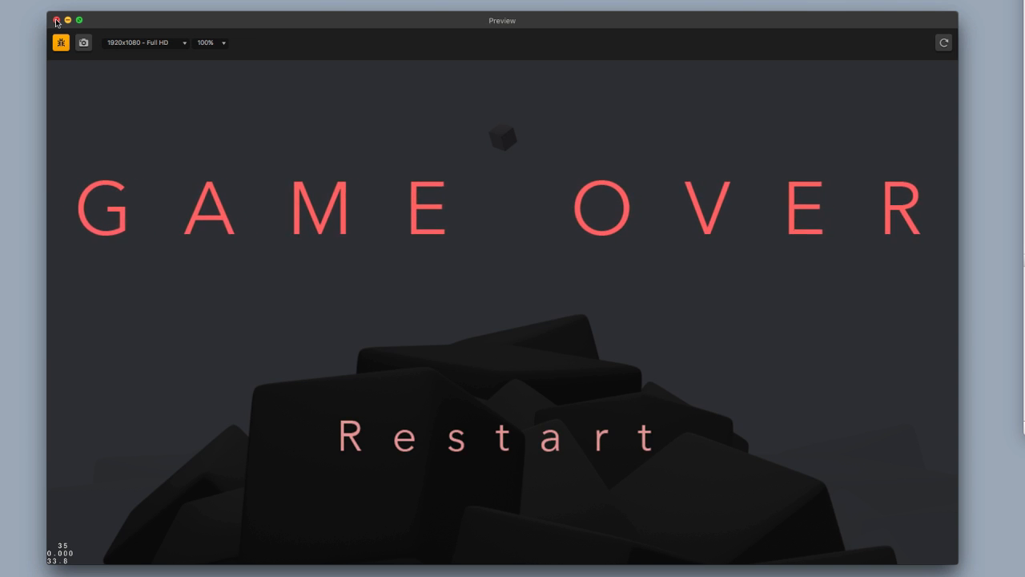
# Close the preview, open the Start scene in debug mode and select the plank on the character's head.
pyautogui.click(57, 20)
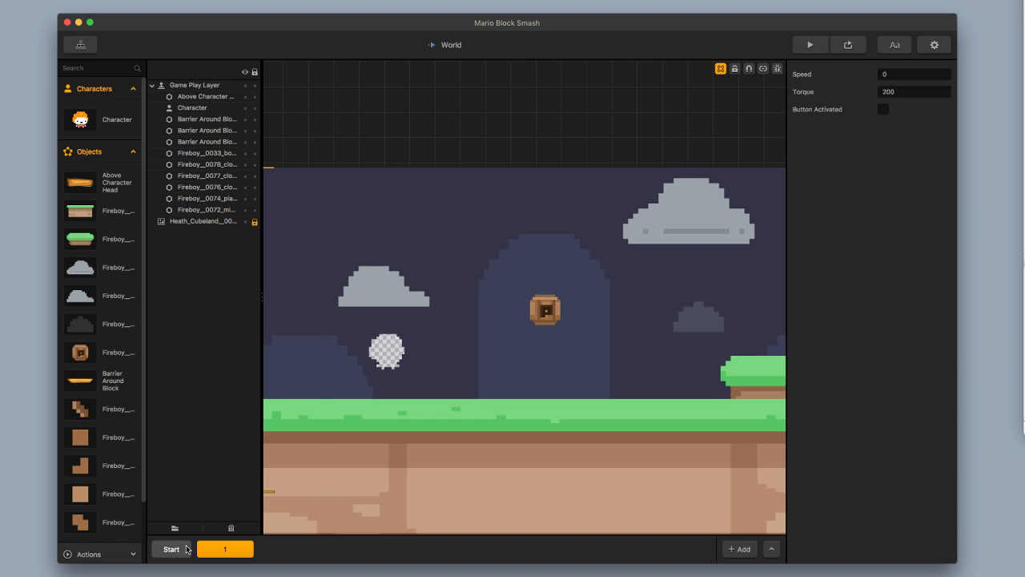
pyautogui.click(176, 549)
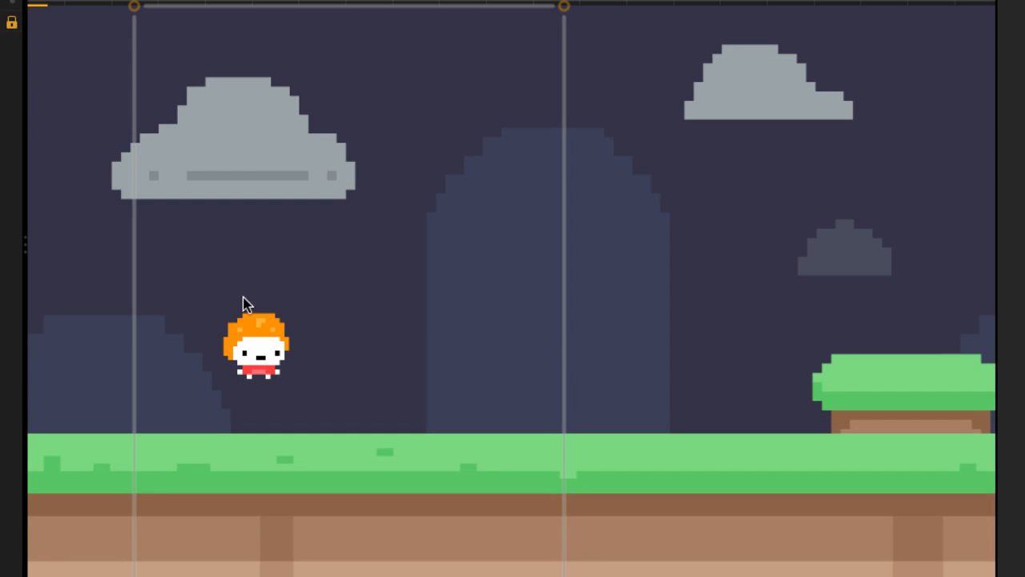
pyautogui.press('c')
pyautogui.scroll(5, 261, 353)
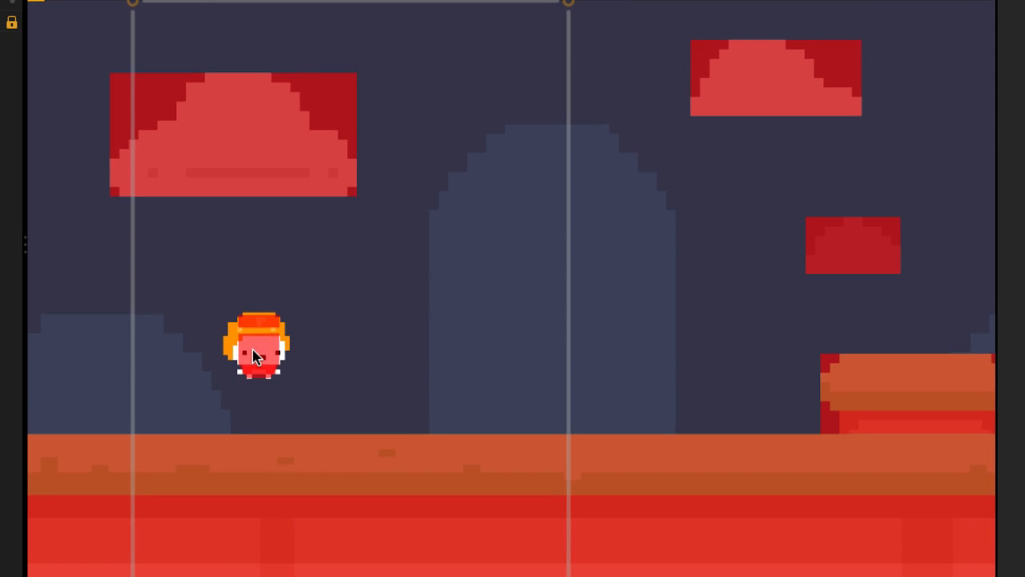
pyautogui.scroll(7, 265, 343)
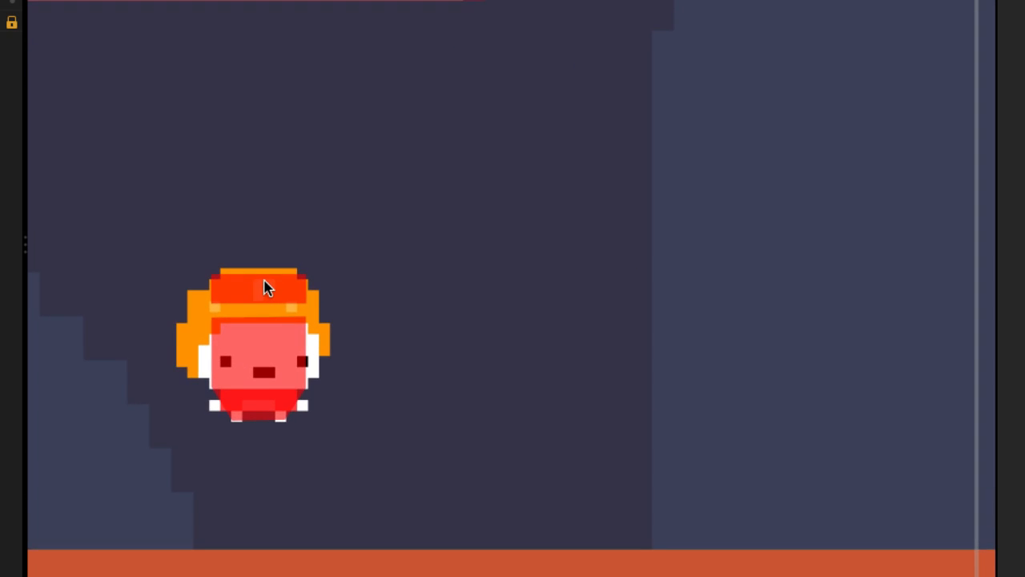
pyautogui.scroll(12, 269, 297)
pyautogui.click(288, 302)
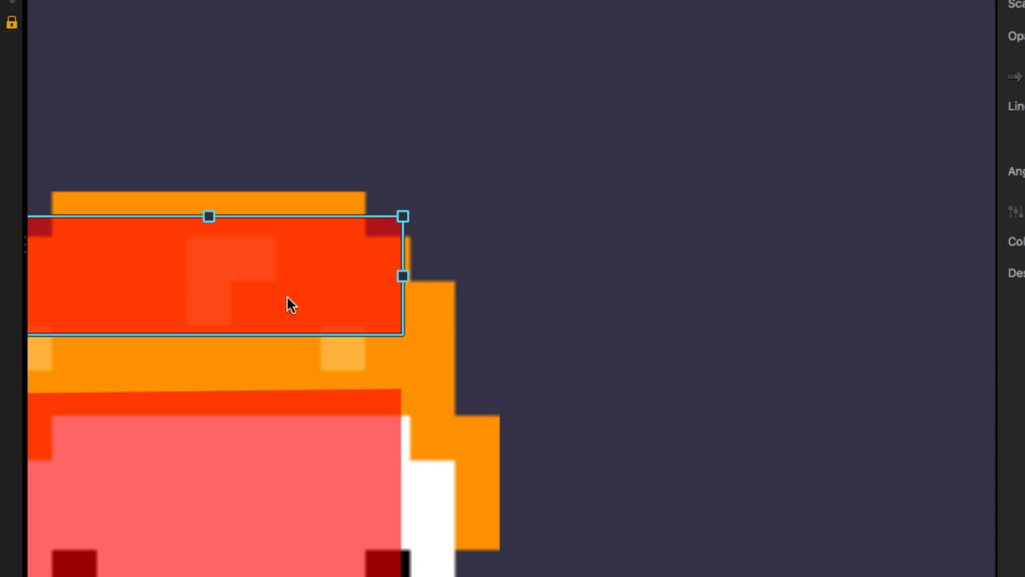
pyautogui.scroll(-6, 282, 371)
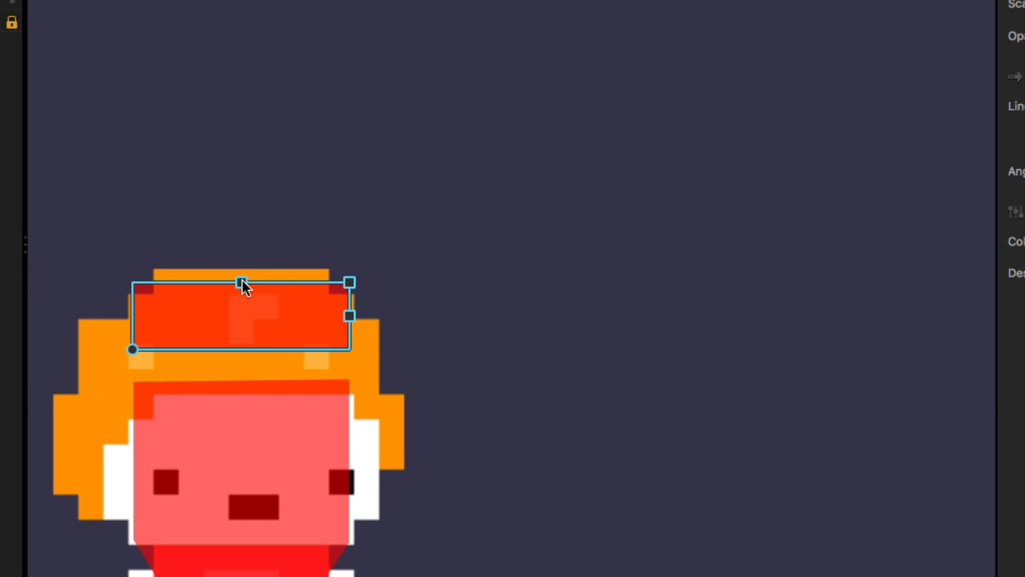
pyautogui.moveTo(239, 308); pyautogui.dragTo(238, 305, button='middle')
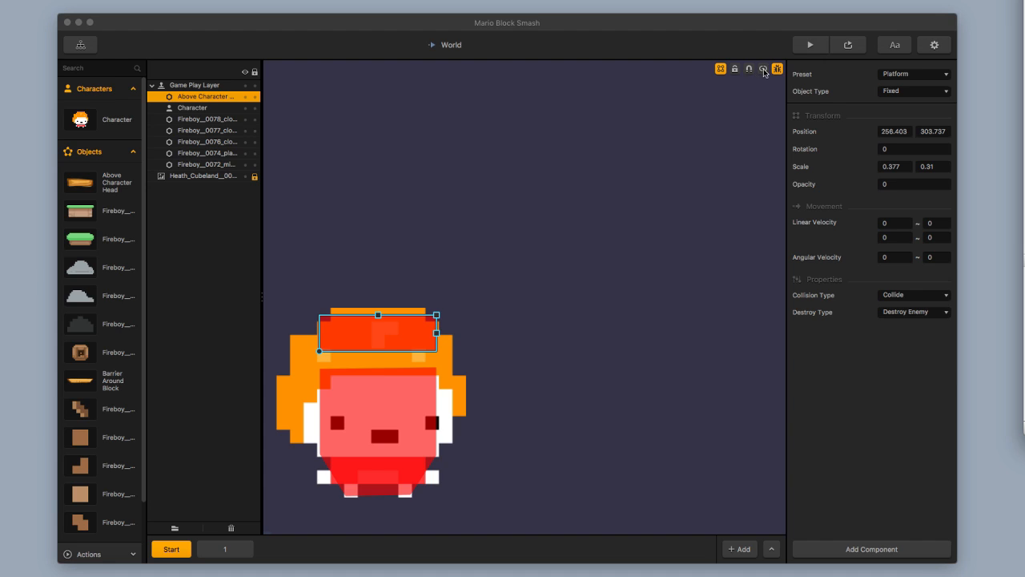
# Show the object connections, raise the head plank to about 305.6 vertically and widen it to a horizontal scale of about 0.4.
pyautogui.click(763, 70)
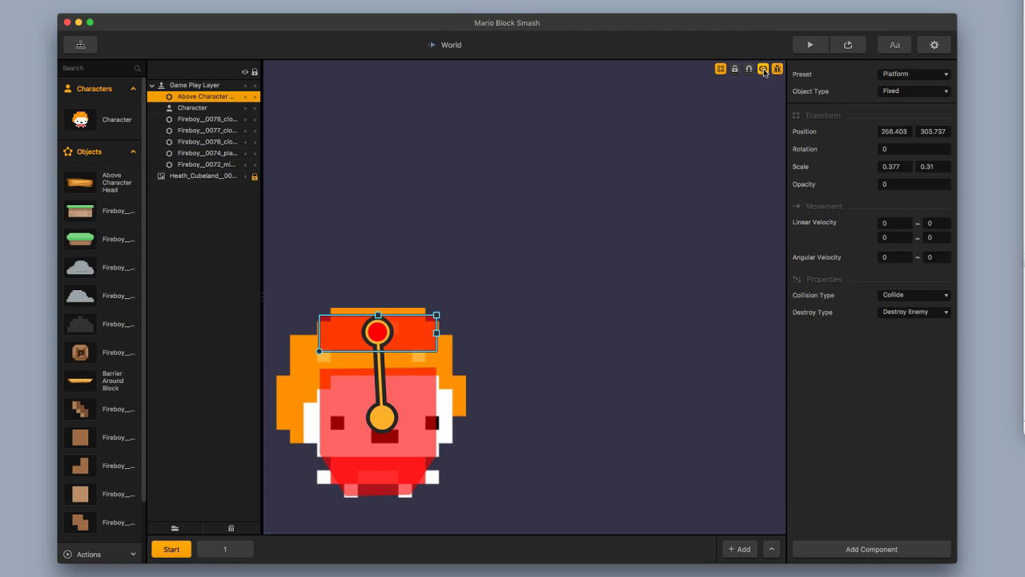
pyautogui.click(401, 345)
pyautogui.click(404, 343)
pyautogui.moveTo(421, 342); pyautogui.dragTo(422, 338)
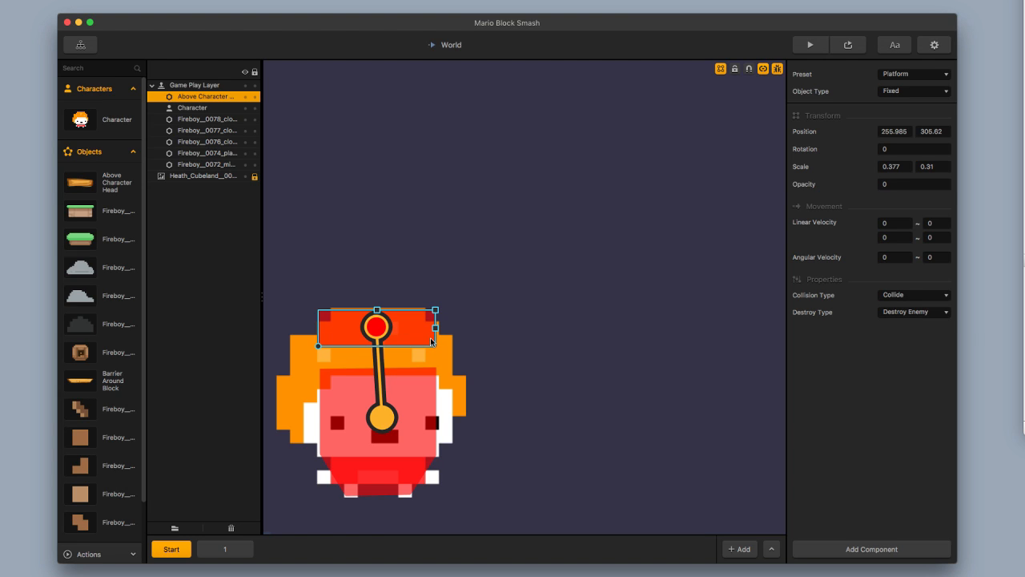
pyautogui.moveTo(437, 330); pyautogui.dragTo(430, 337)
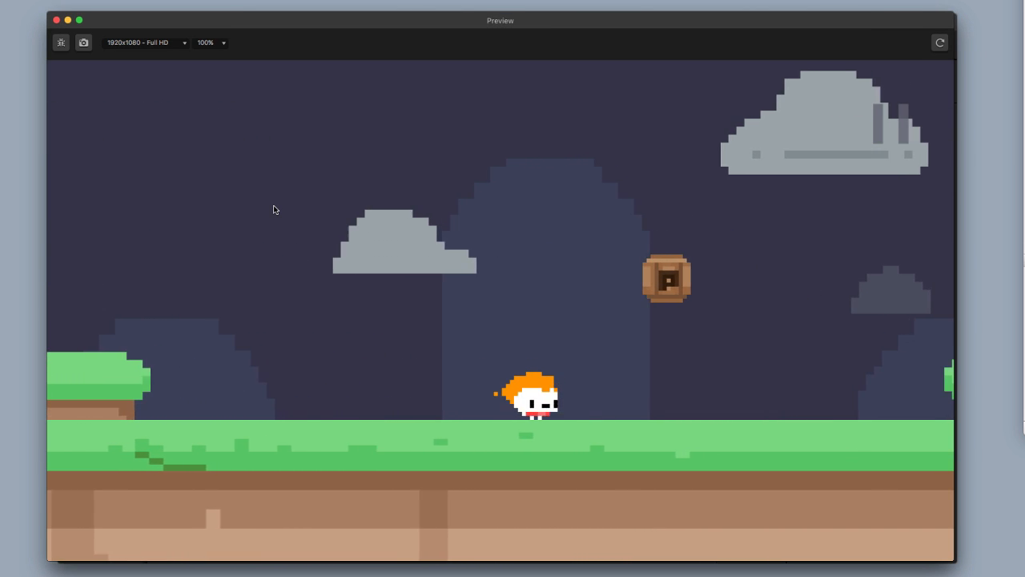
# Test the block smash in the preview by running the character back and forth and jumping beneath the crates, and close the preview.
pyautogui.press('Right')
pyautogui.press('space')
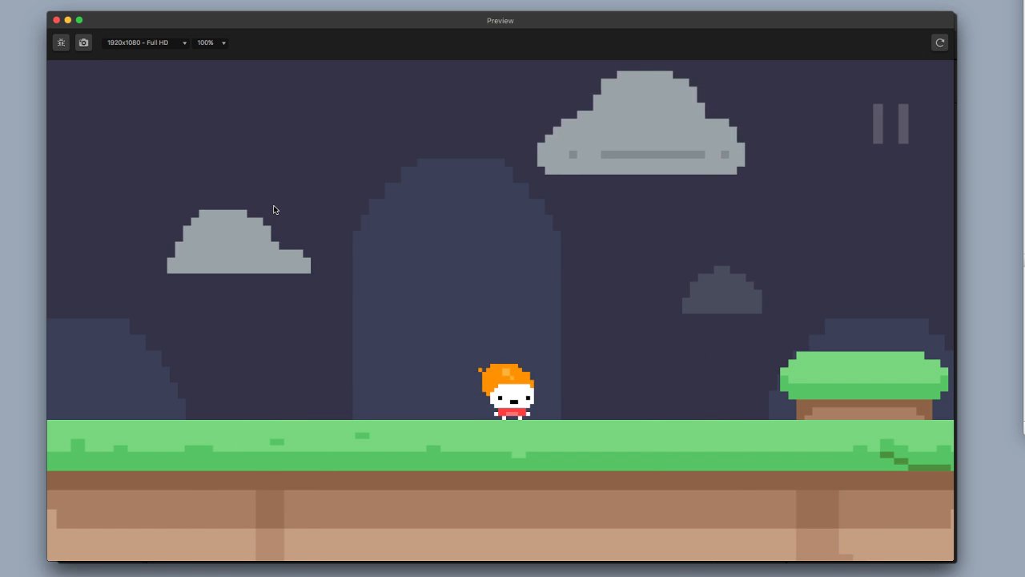
pyautogui.press('Left')
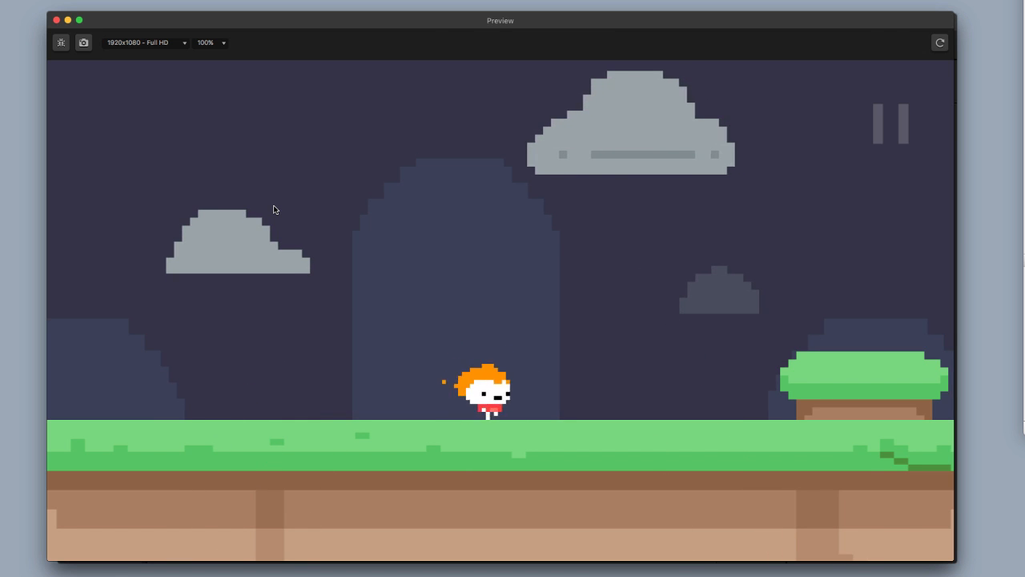
pyautogui.press('Right')
pyautogui.press('space')
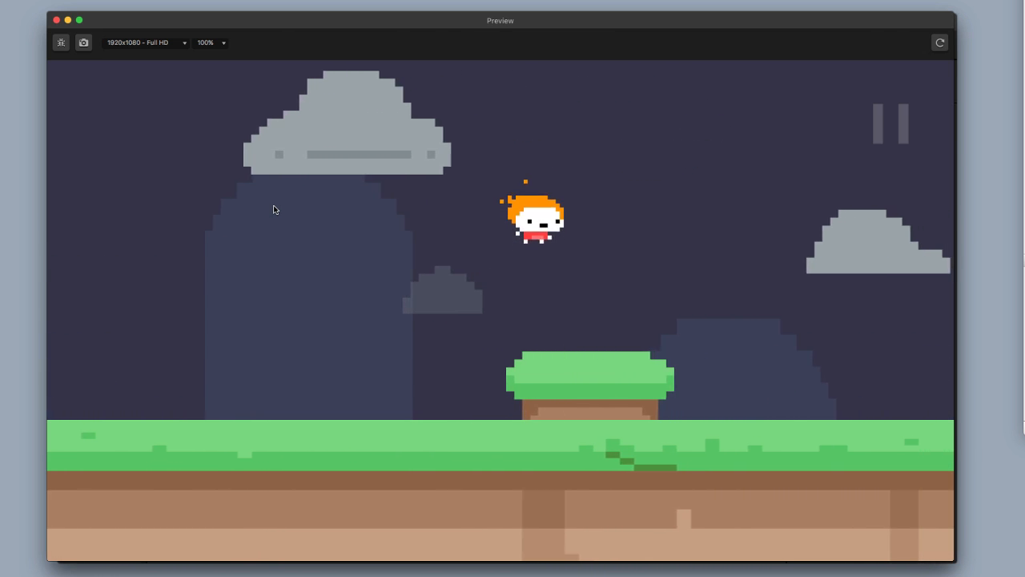
pyautogui.press('Right')
pyautogui.press('Right')
pyautogui.press('space')
pyautogui.press('Left')
pyautogui.press('Left')
pyautogui.press('Right')
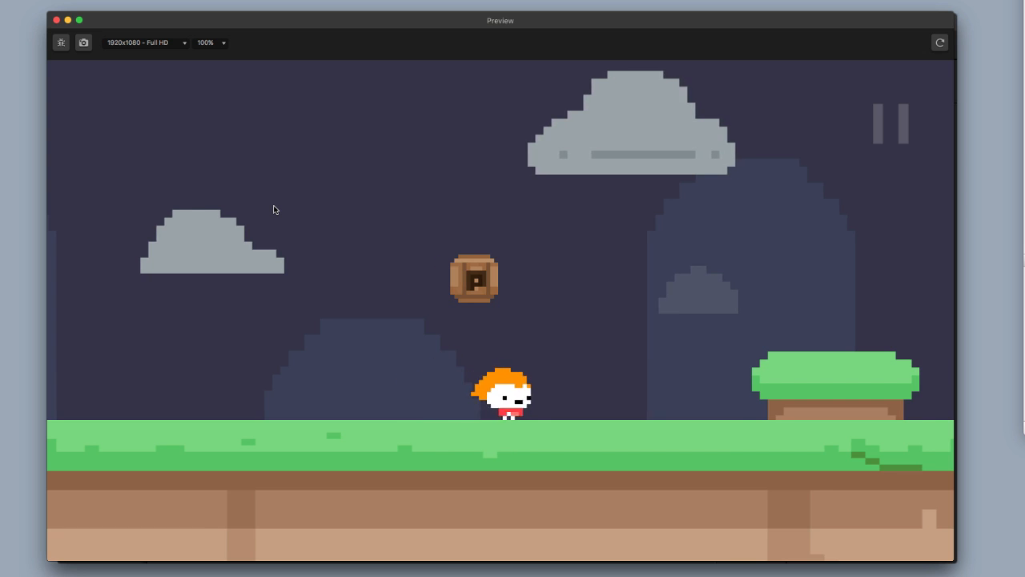
pyautogui.press('space')
pyautogui.press('Left')
pyautogui.press('Right')
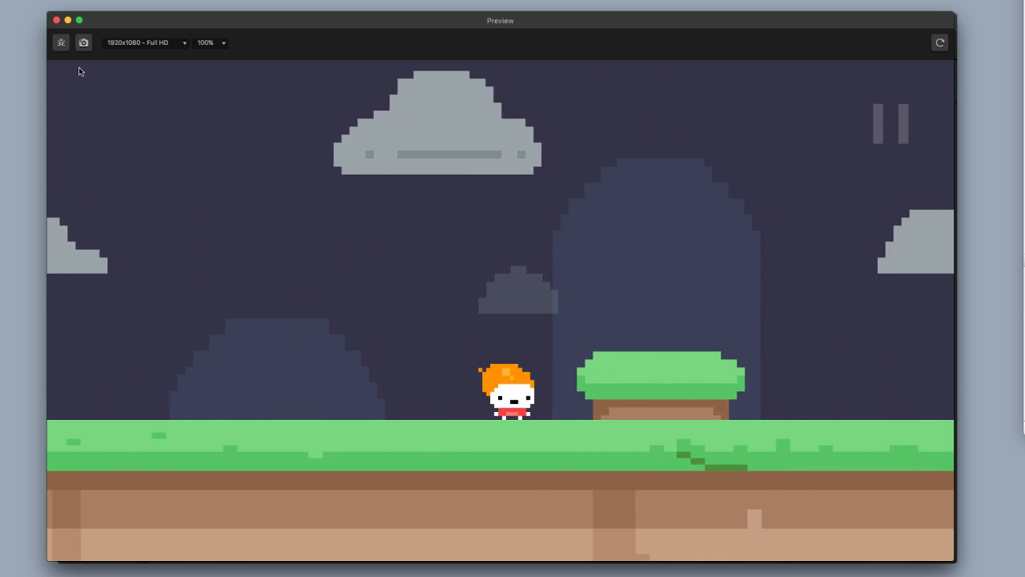
pyautogui.click(57, 20)
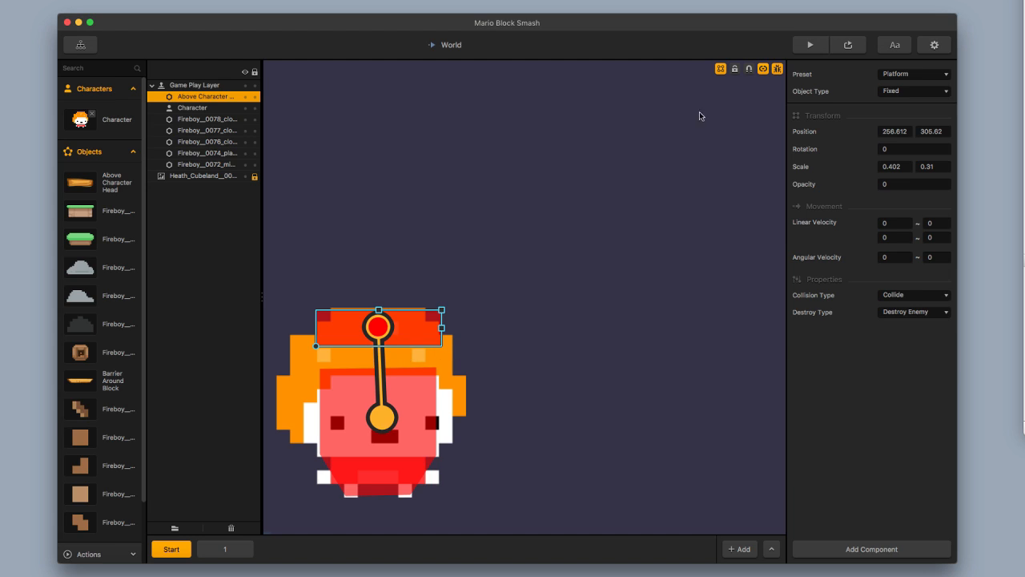
# Hide the object connections and switch to scene 1, which contains the crate.
pyautogui.click(763, 70)
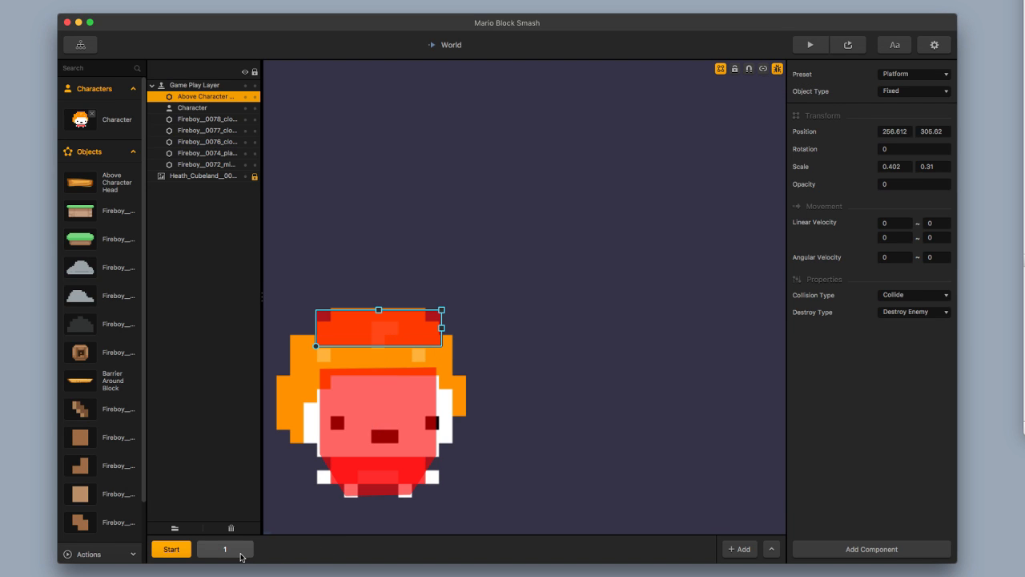
pyautogui.scroll(-6, 454, 464)
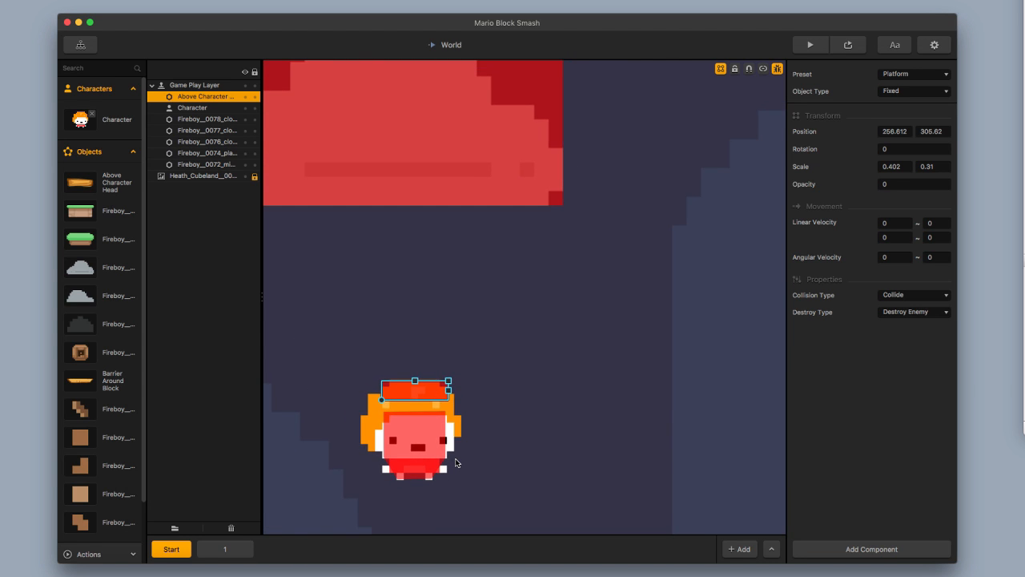
pyautogui.scroll(-4, 455, 462)
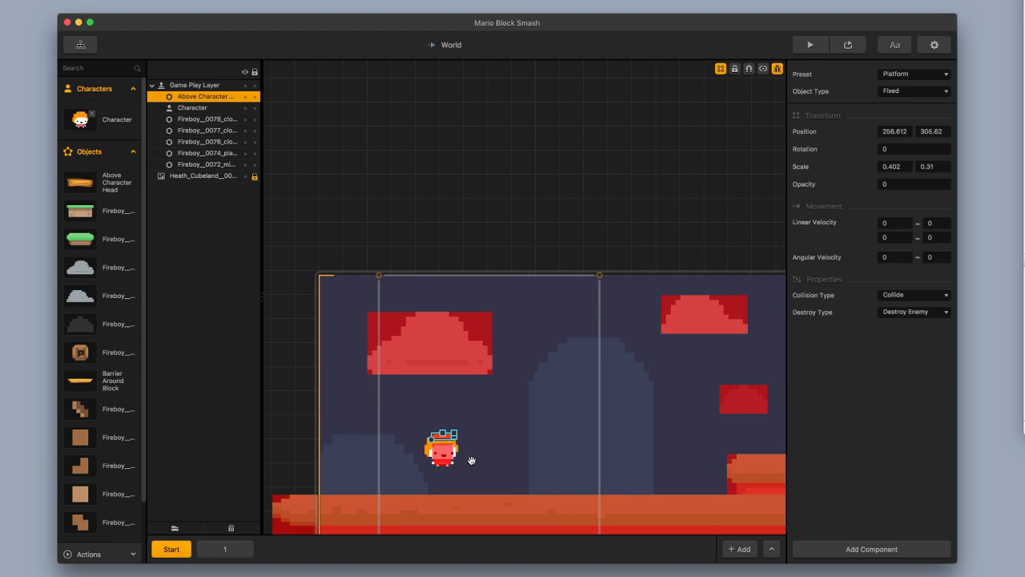
pyautogui.scroll(-5, 471, 460)
pyautogui.hscroll(3, 480, 425)
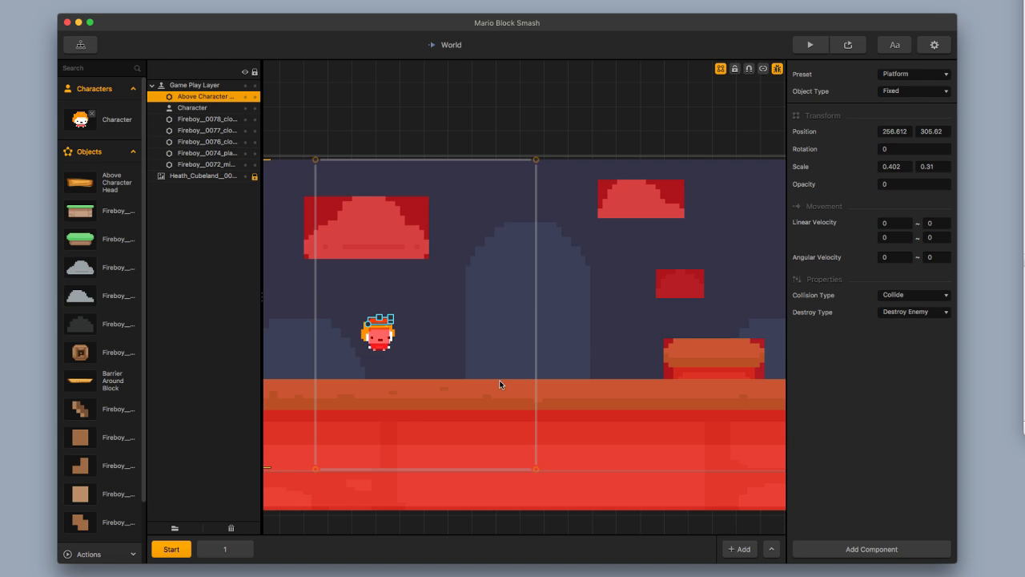
pyautogui.scroll(-3, 500, 385)
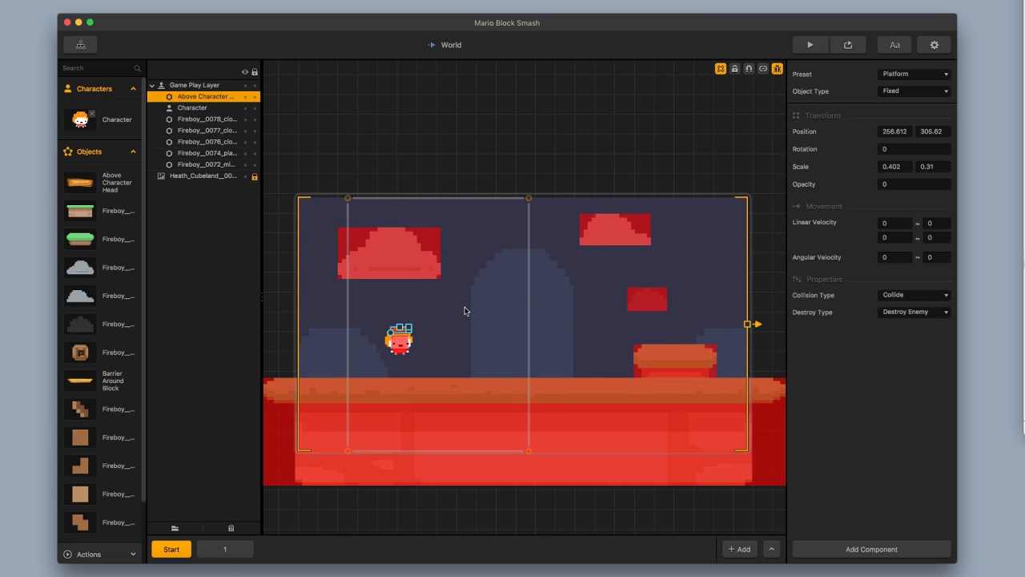
pyautogui.click(241, 549)
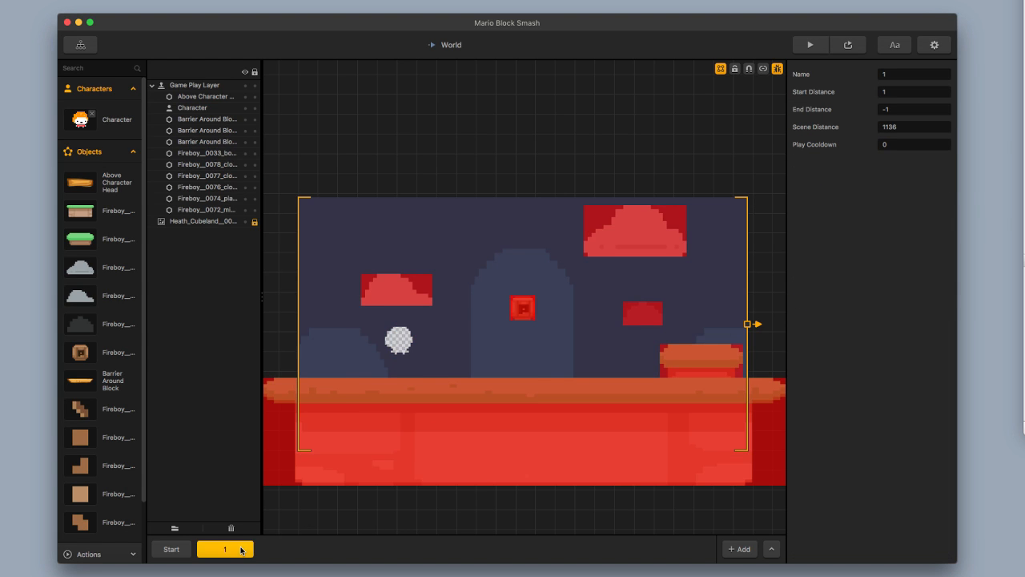
# Select the crate object in the library and open its defeated animation for editing.
pyautogui.scroll(3, 522, 319)
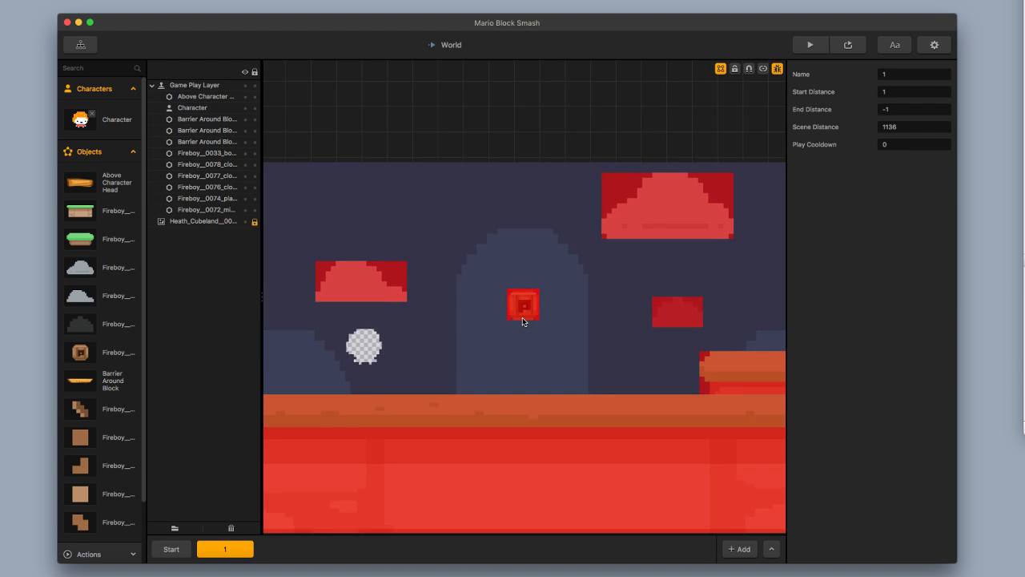
pyautogui.scroll(-3, 522, 319)
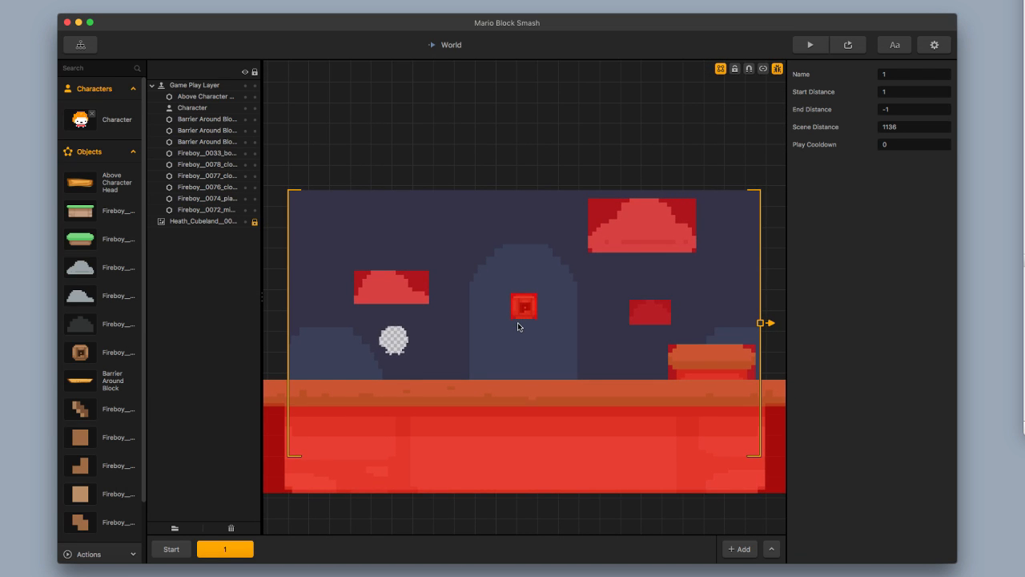
pyautogui.click(120, 356)
pyautogui.click(125, 357)
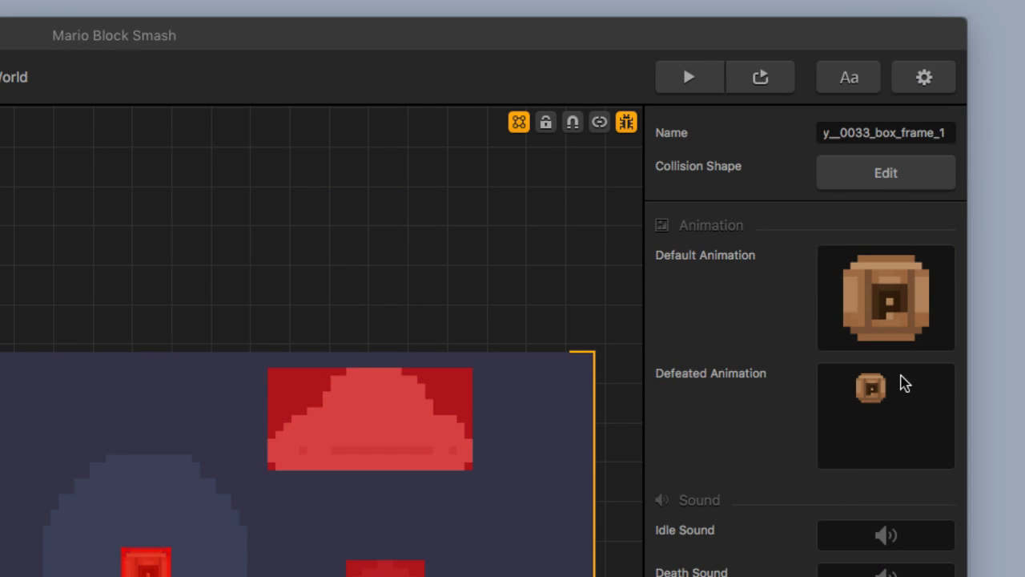
pyautogui.moveTo(908, 389)
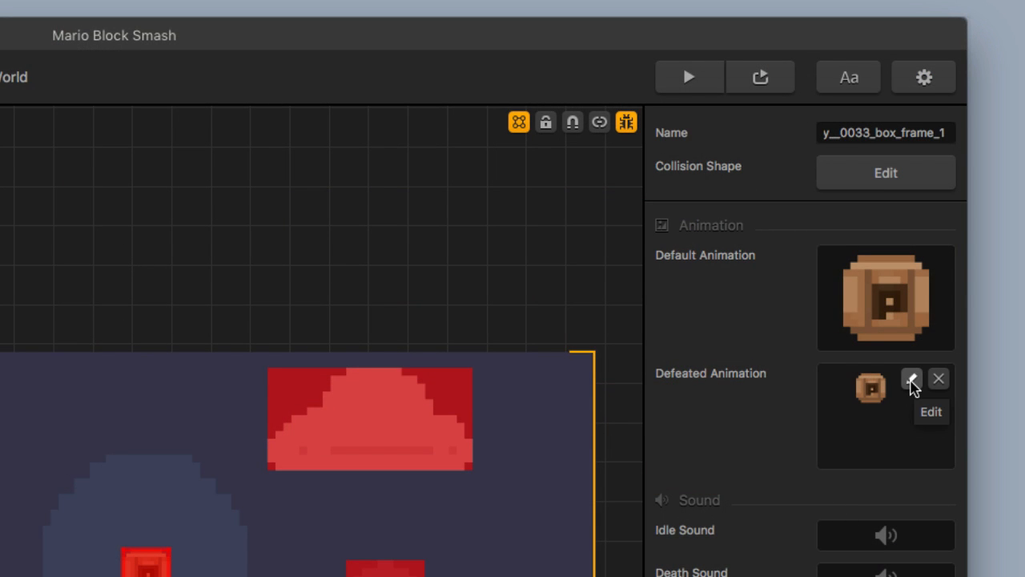
pyautogui.click(911, 382)
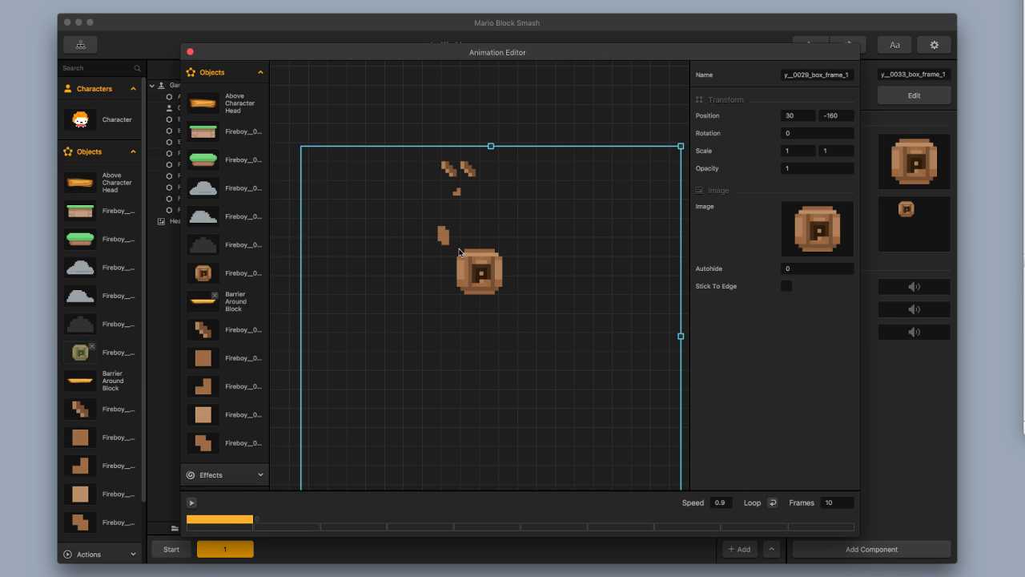
# Add the first diagonal wood splinter object to the defeated animation, just below the crate at about 49, -417.
pyautogui.moveTo(241, 337); pyautogui.dragTo(451, 327)
pyautogui.moveTo(412, 216); pyautogui.dragTo(460, 322)
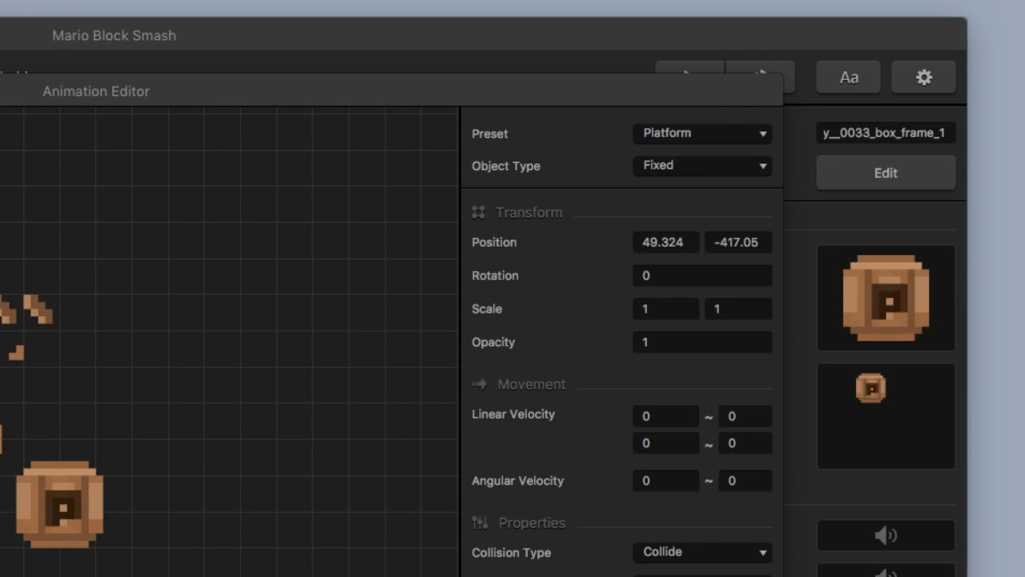
pyautogui.moveTo(653, 97); pyautogui.dragTo(730, 40)
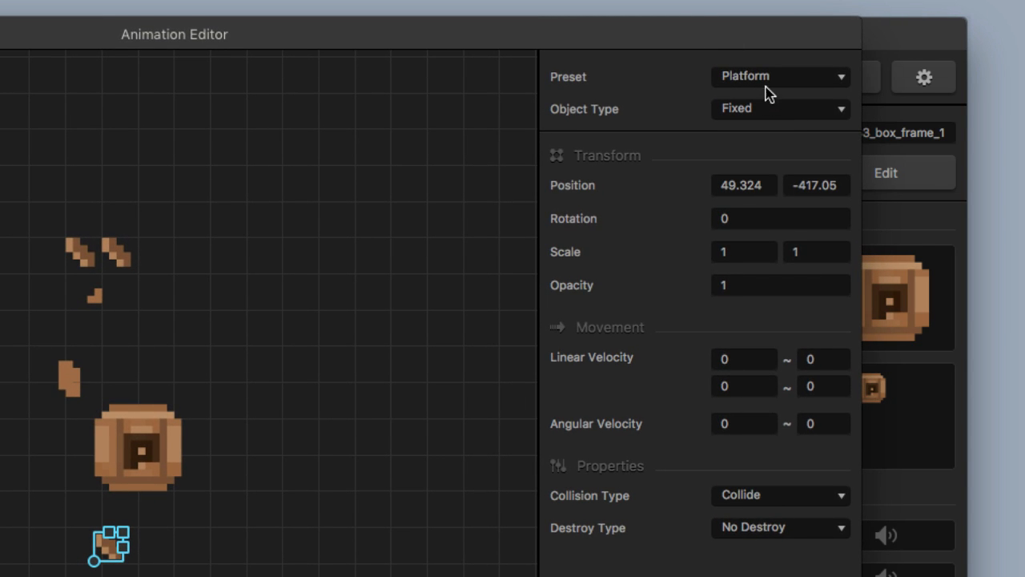
# Give the wood splinter the Decoration preset and the Physics object type.
pyautogui.click(767, 74)
pyautogui.click(777, 212)
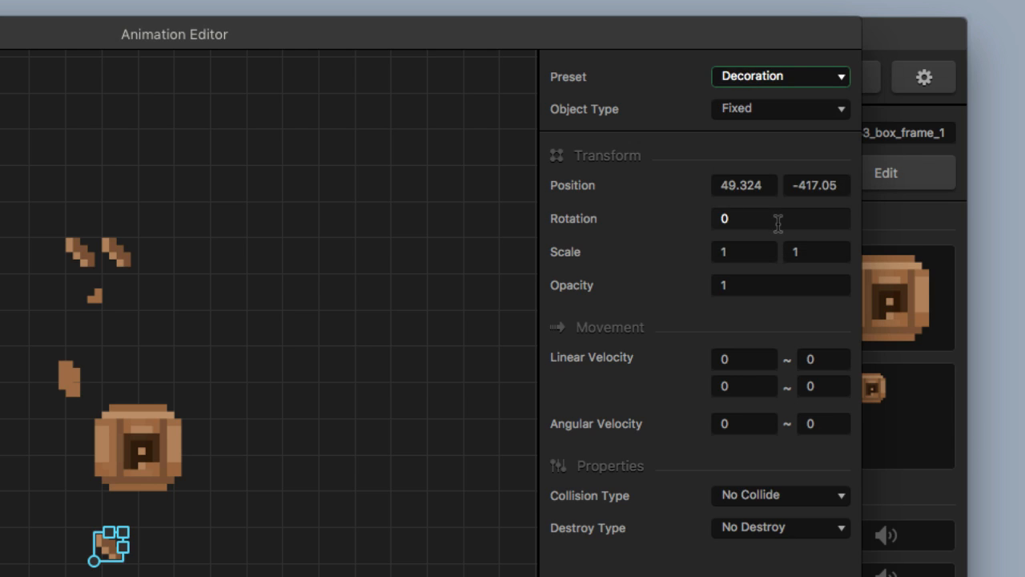
pyautogui.click(764, 108)
pyautogui.click(772, 161)
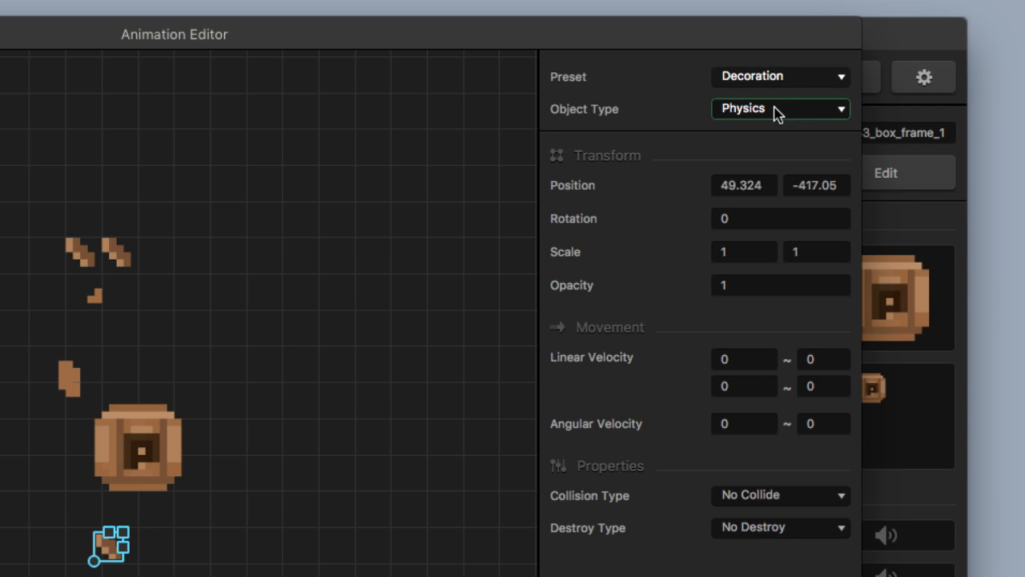
# Set the splinter's linear velocity to 15 ~ 5 horizontally and 10 ~ 5 vertically.
pyautogui.click(768, 361)
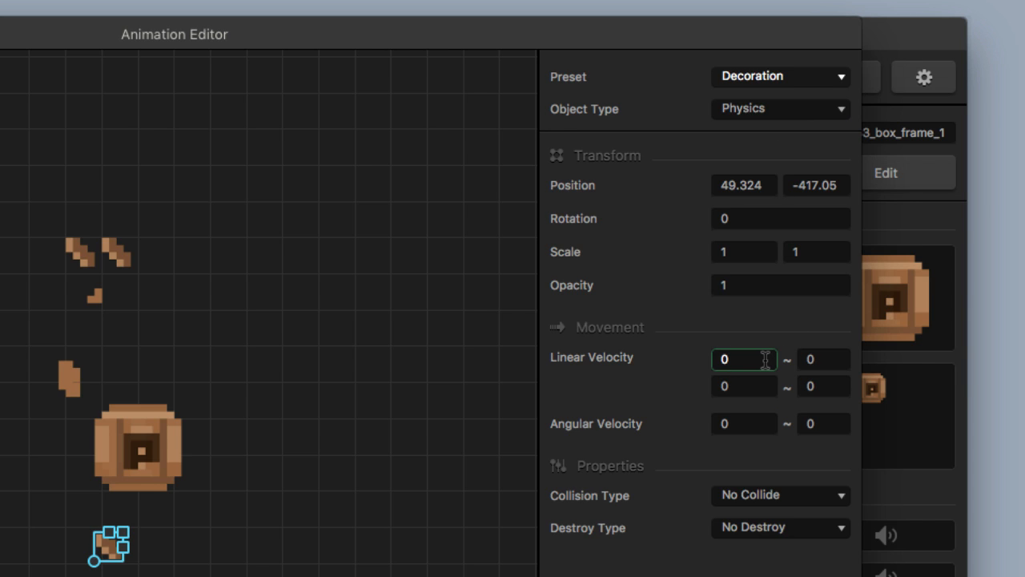
pyautogui.press('BackSpace')
pyautogui.write('5')
pyautogui.press('Tab')
pyautogui.write('5')
pyautogui.press('Tab')
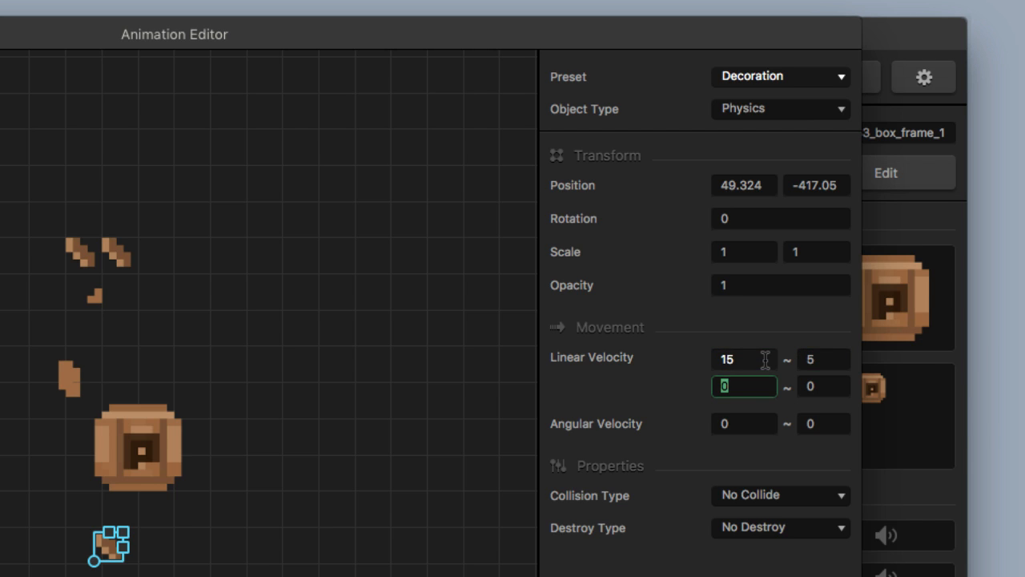
pyautogui.write('10')
pyautogui.press('Tab')
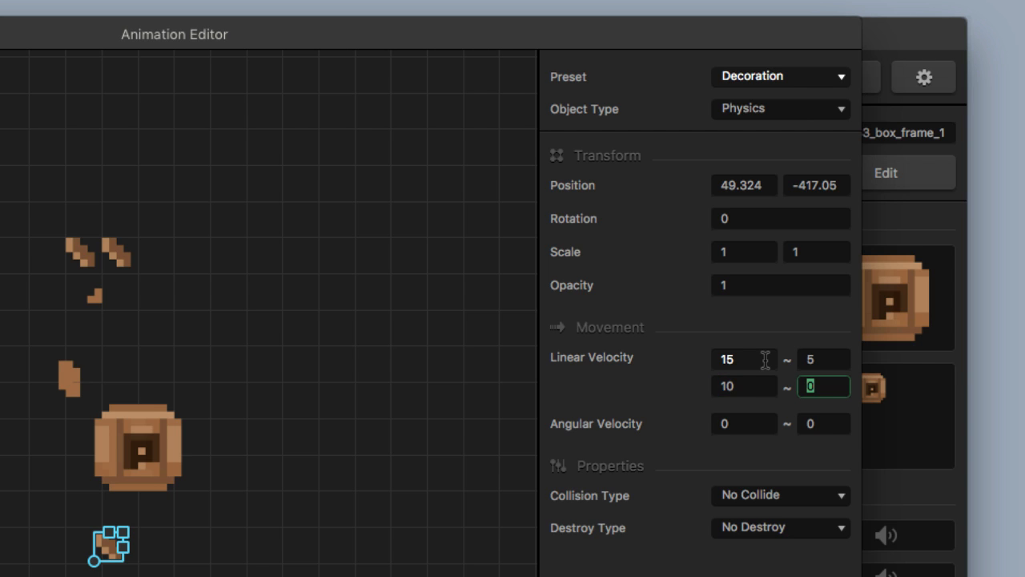
pyautogui.write('5')
# Set the random range of the splinter's angular velocity to 25.
pyautogui.click(825, 422)
pyautogui.press('BackSpace')
pyautogui.write('25')
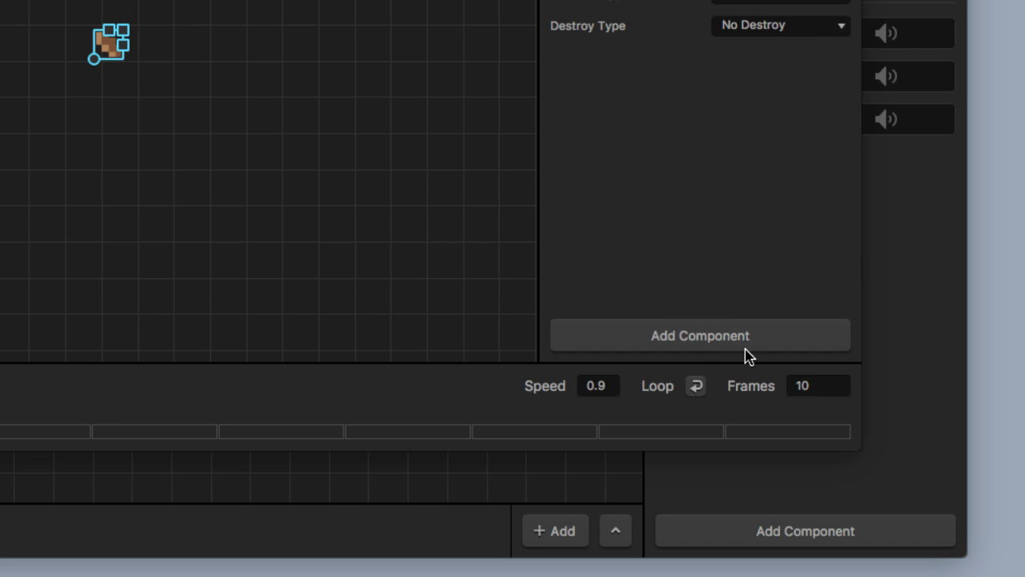
# Add a Spawner component to the wood splinter and set its spawn rate to 999.
pyautogui.click(705, 346)
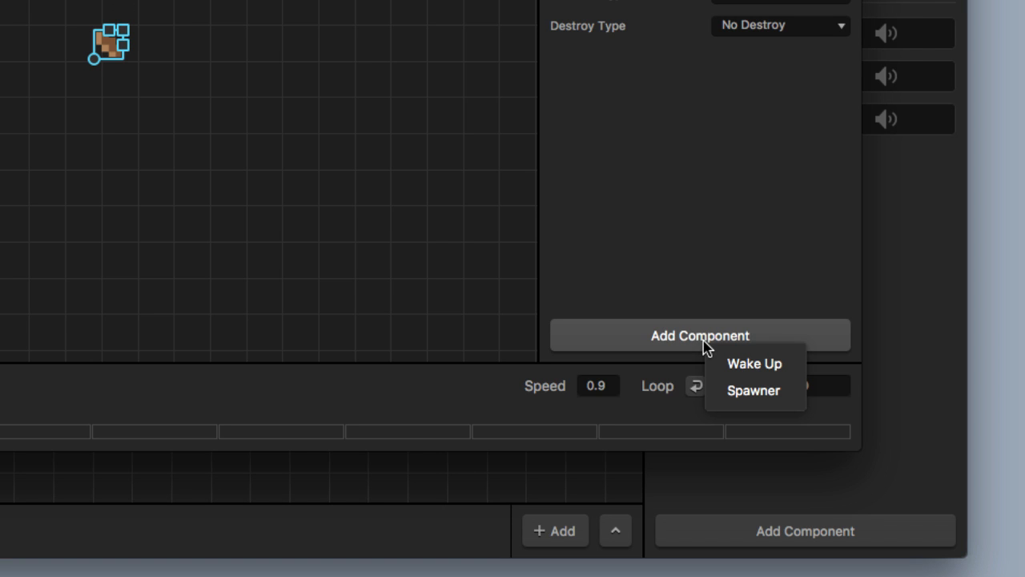
pyautogui.click(744, 393)
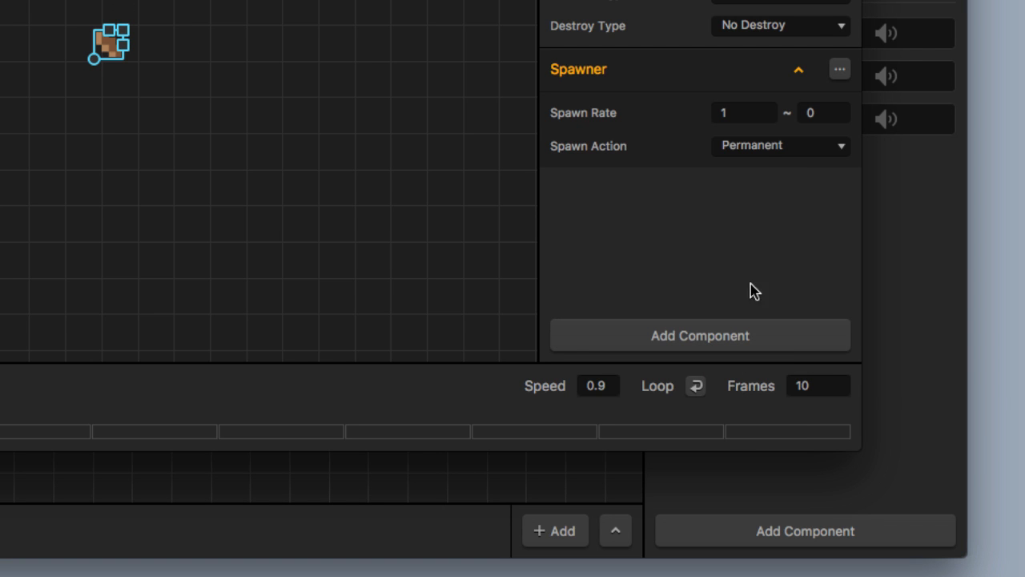
pyautogui.click(757, 112)
pyautogui.write('999')
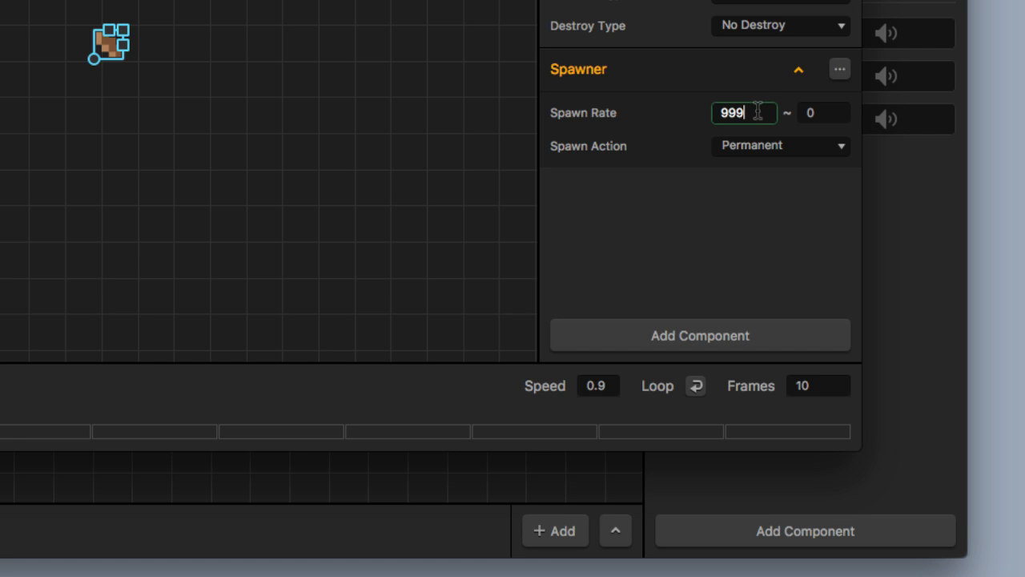
pyautogui.click(737, 74)
pyautogui.click(774, 85)
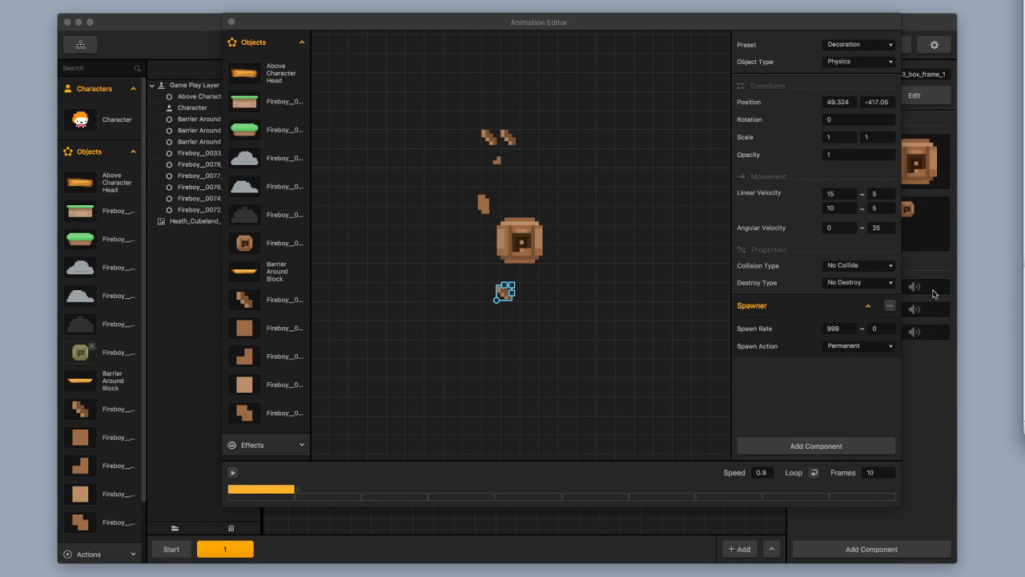
# Move the splinter up to about 39, -378 beneath the crate and place a duplicate beside it at about 78, -378.
pyautogui.click(505, 294)
pyautogui.moveTo(504, 294); pyautogui.dragTo(500, 280)
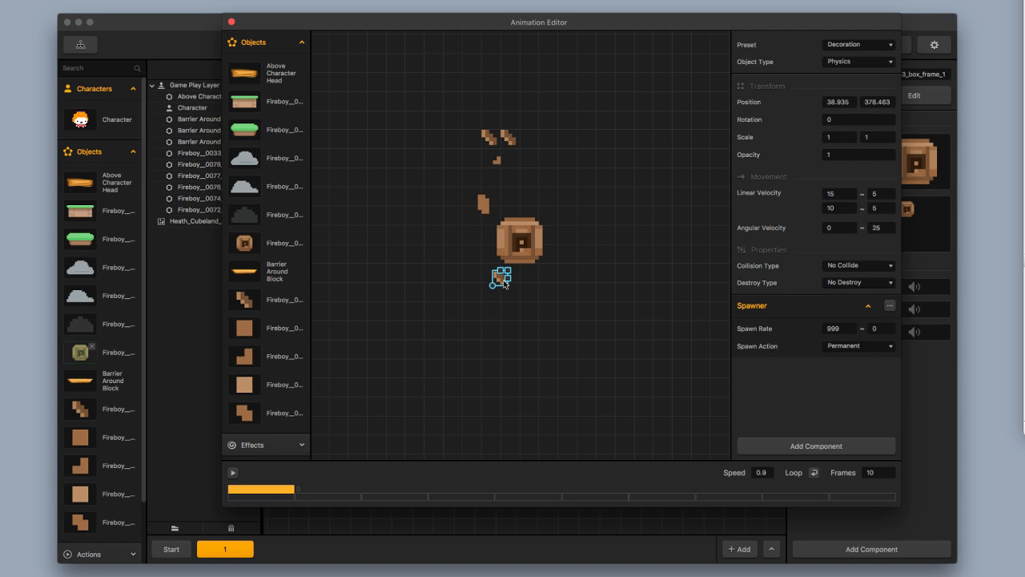
pyautogui.moveTo(505, 279); pyautogui.dragTo(516, 280)
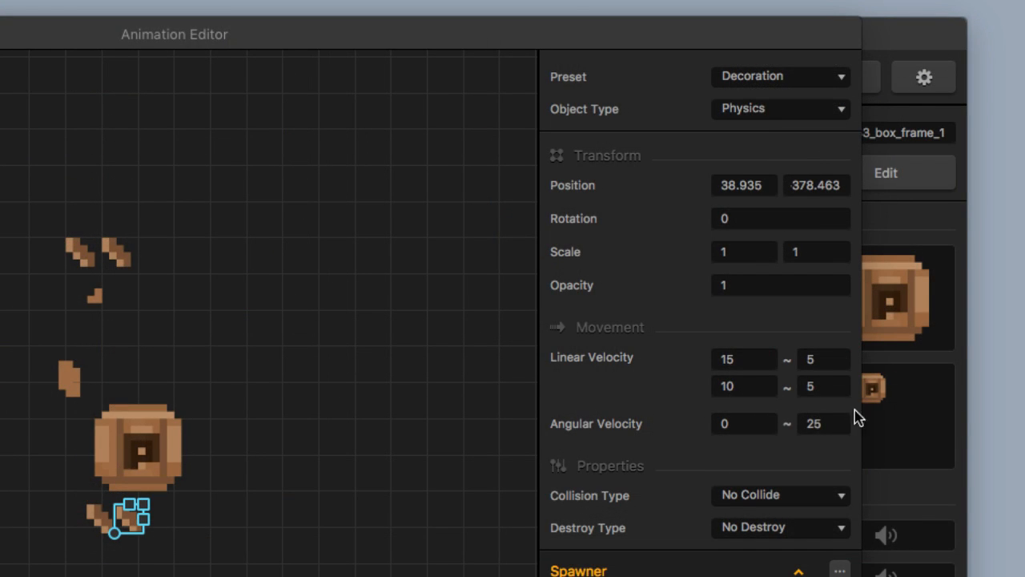
# Set the duplicate splinter's horizontal linear velocity to -15 so it flies the opposite way.
pyautogui.click(726, 362)
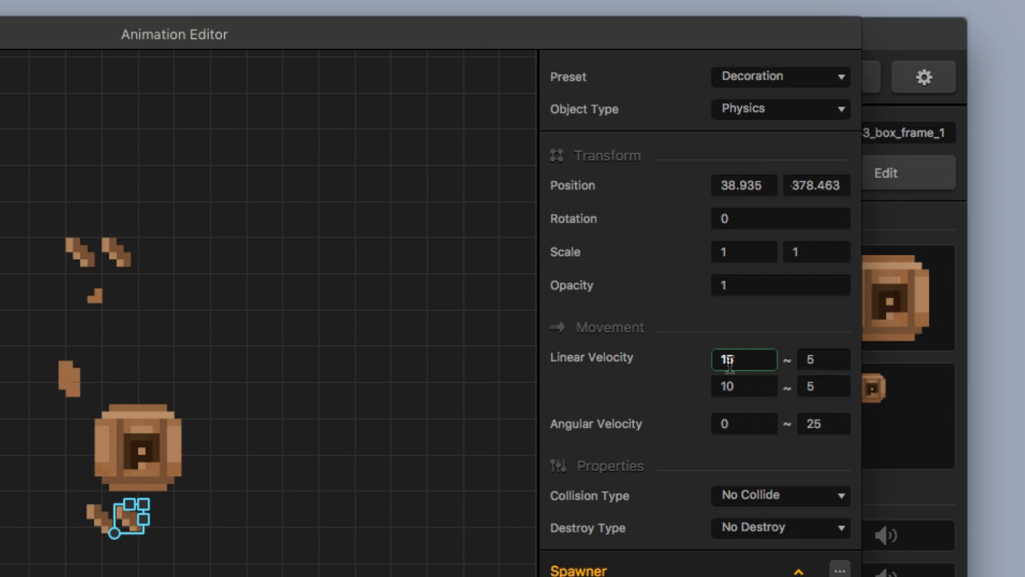
pyautogui.write('-')
pyautogui.press('Return')
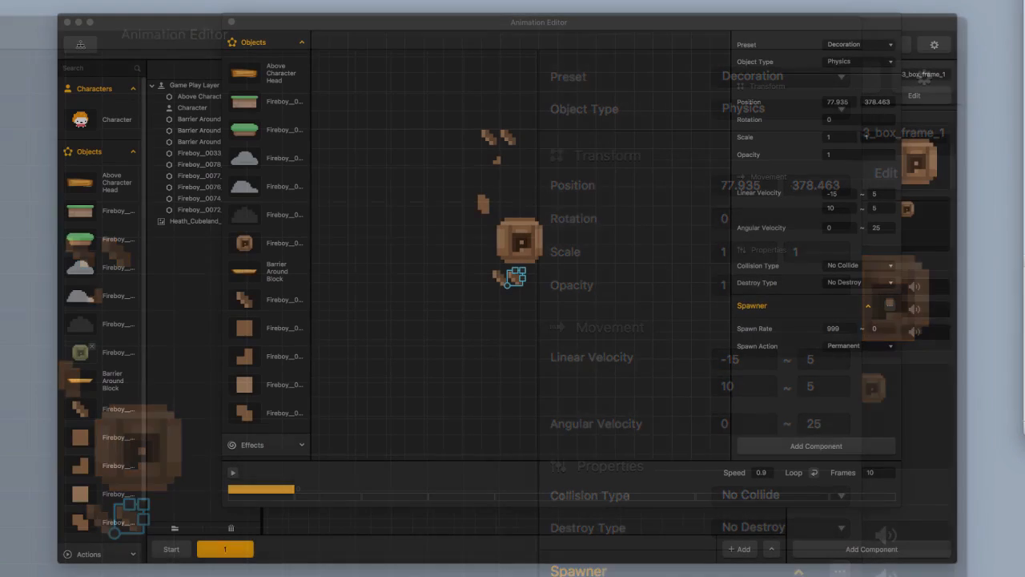
# Move both splinters and the remaining wood debris pieces onto the crate in the defeated animation.
pyautogui.moveTo(517, 282); pyautogui.dragTo(514, 241)
pyautogui.click(501, 277)
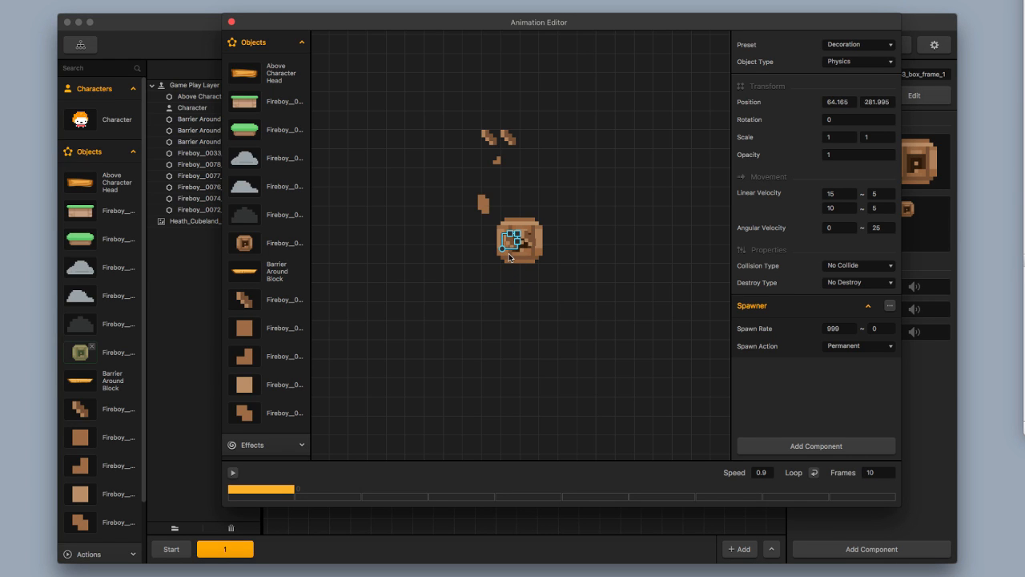
pyautogui.click(484, 209)
pyautogui.click(483, 200)
pyautogui.click(508, 138)
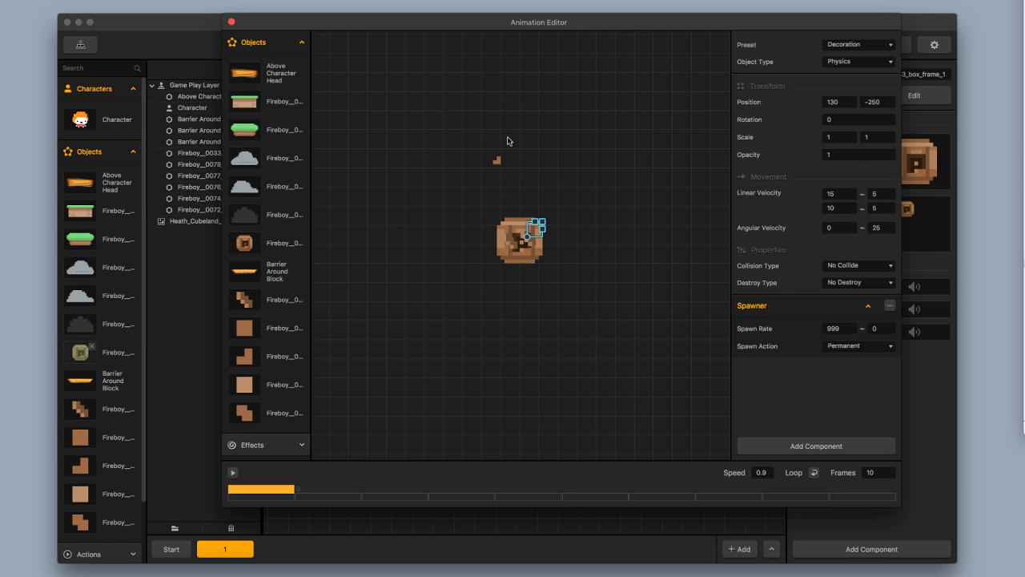
pyautogui.click(530, 224)
pyautogui.scroll(5, 515, 245)
pyautogui.click(475, 73)
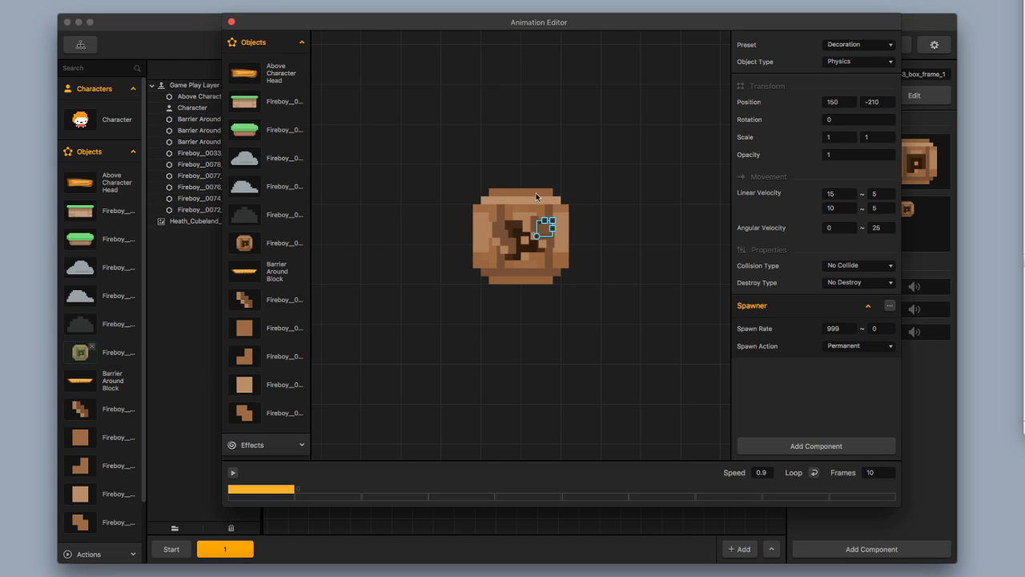
# Spread splinters to the crate's upper-left area and lower-left corner, at about 70, -240 and 51, -322, and close the Animation Editor.
pyautogui.moveTo(543, 230); pyautogui.dragTo(528, 207)
pyautogui.click(497, 267)
pyautogui.moveTo(496, 276); pyautogui.dragTo(495, 276)
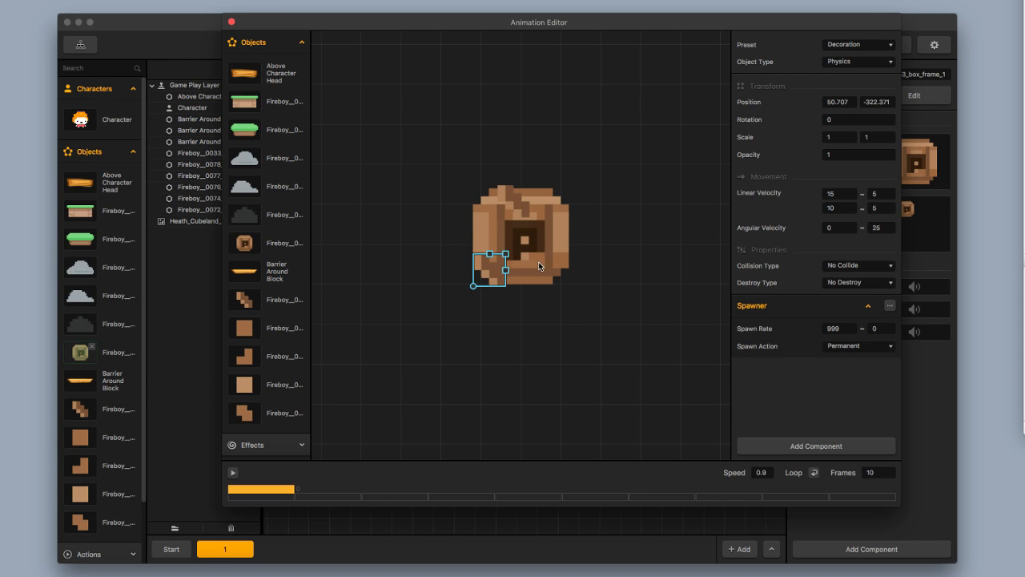
pyautogui.click(515, 202)
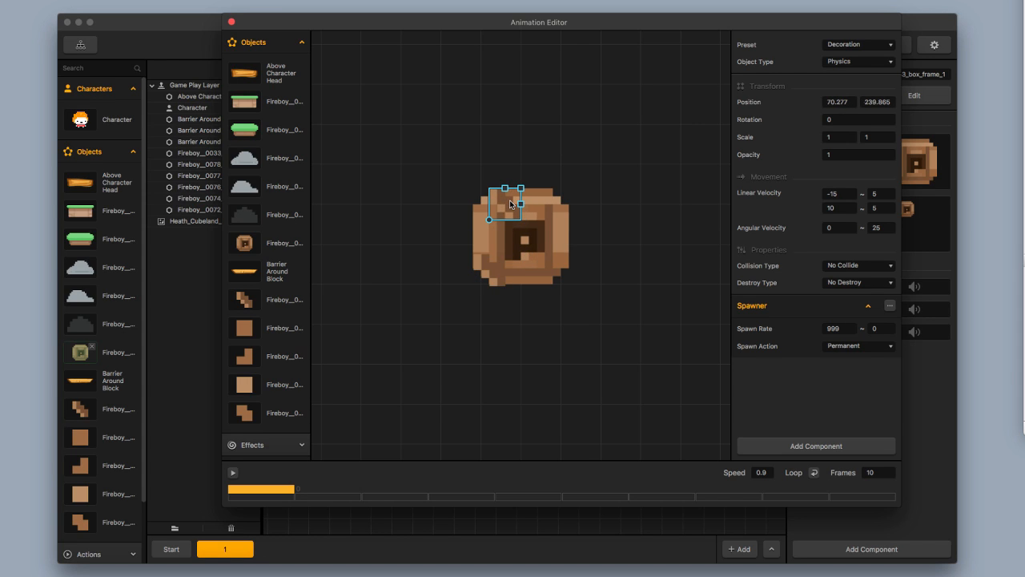
pyautogui.click(490, 262)
pyautogui.click(232, 23)
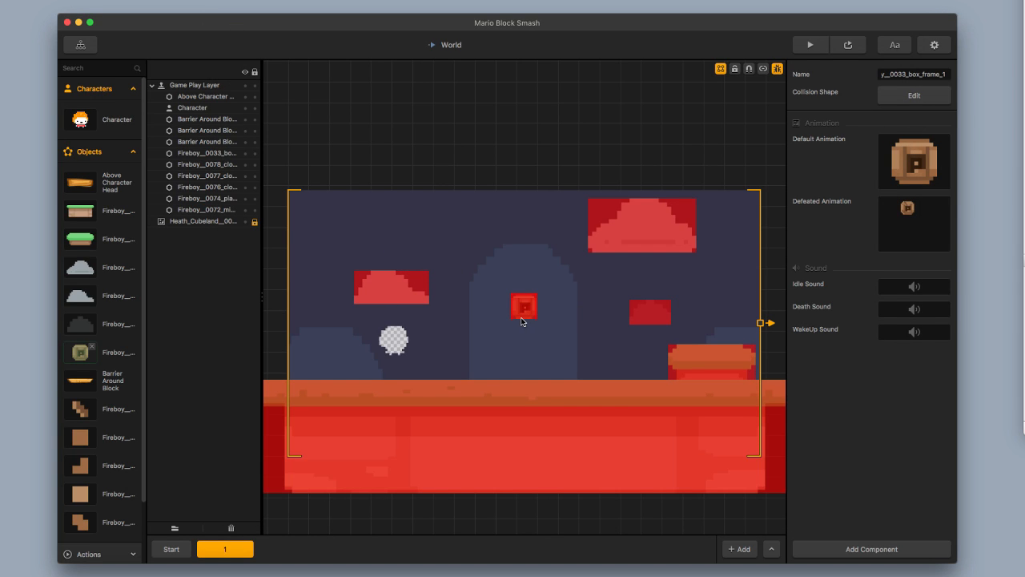
# Preview the game and test the block smash by jumping onto the crate, dropping off it and breaking it from below.
pyautogui.click(820, 48)
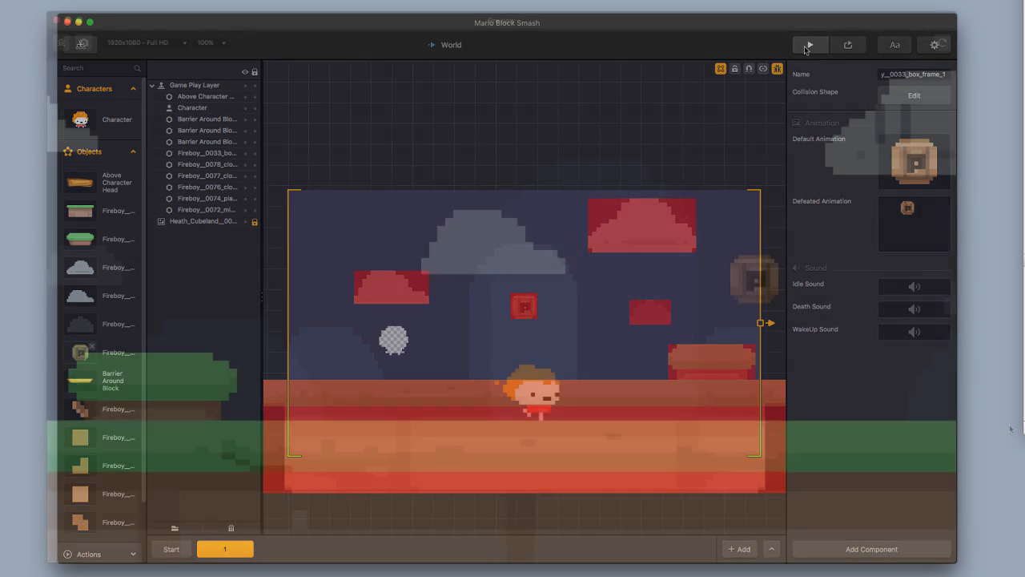
pyautogui.press('space')
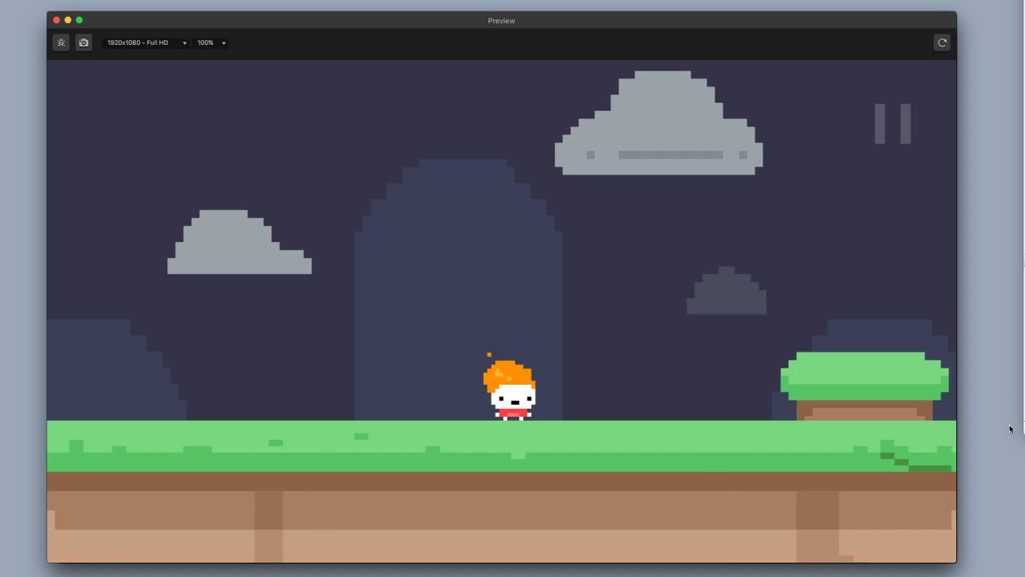
pyautogui.press('Right')
pyautogui.press('space')
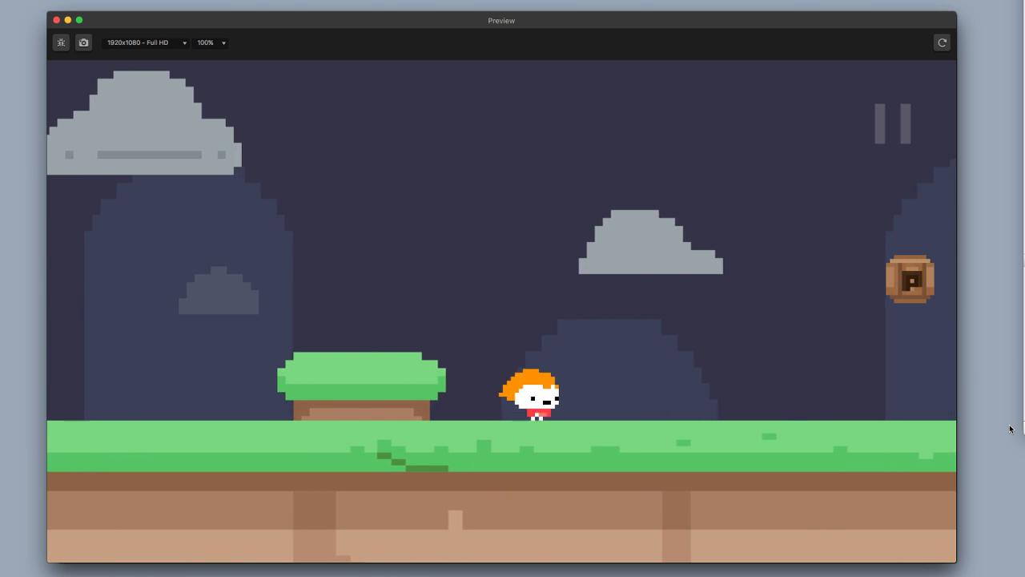
pyautogui.press('space')
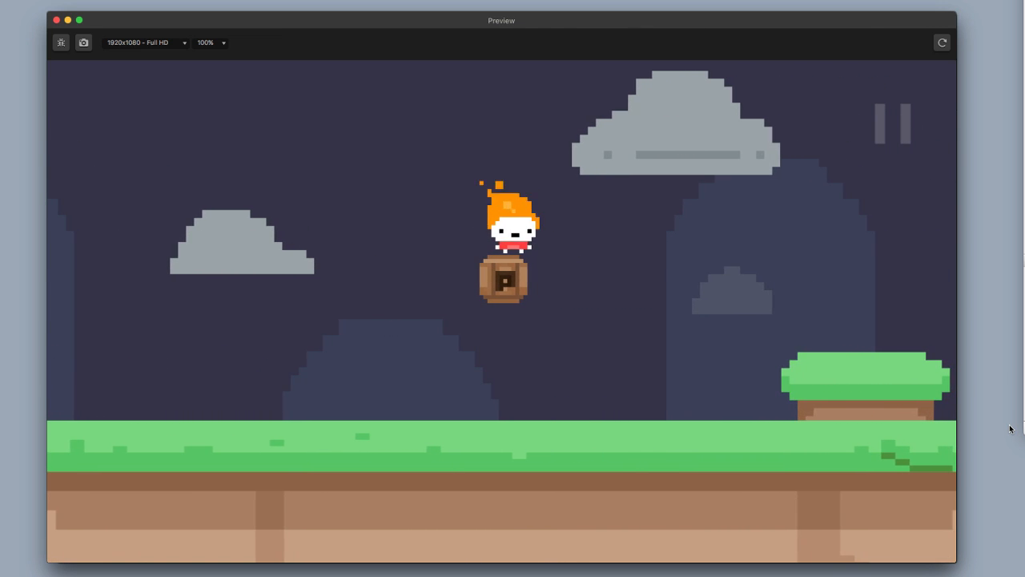
pyautogui.press('Left')
pyautogui.press('Right')
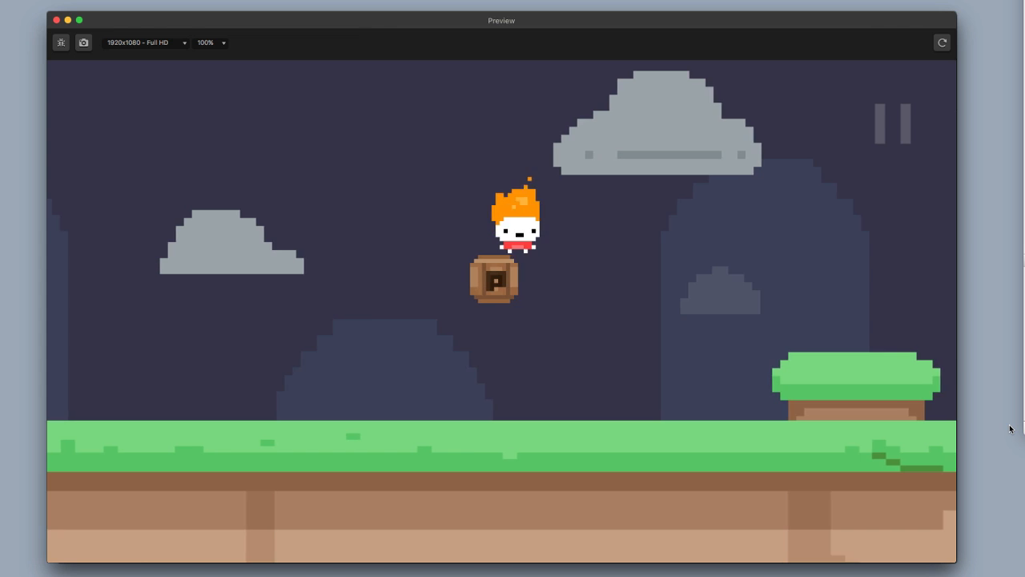
pyautogui.press('Left')
pyautogui.press('Left')
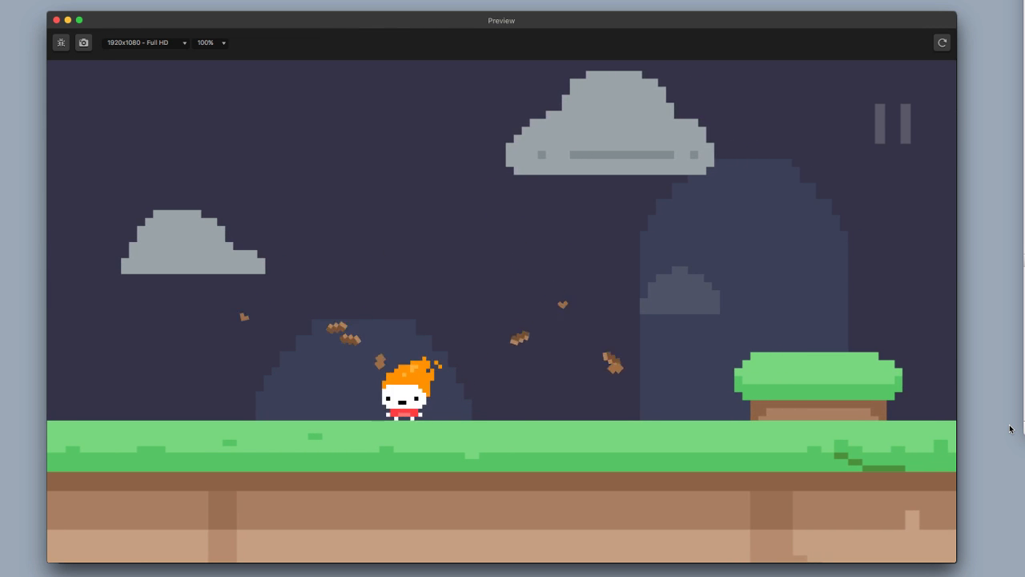
# Continue the playtest by jumping where the crate was and crossing the grassy platform towards the next crate.
pyautogui.press('Left')
pyautogui.press('Right')
pyautogui.press('space')
pyautogui.press('Right')
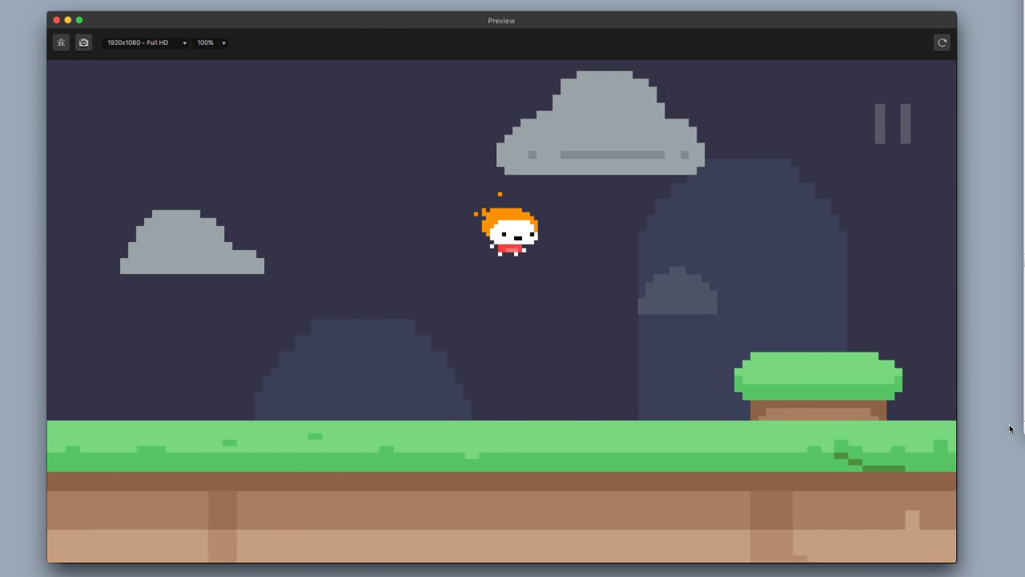
pyautogui.press('Left')
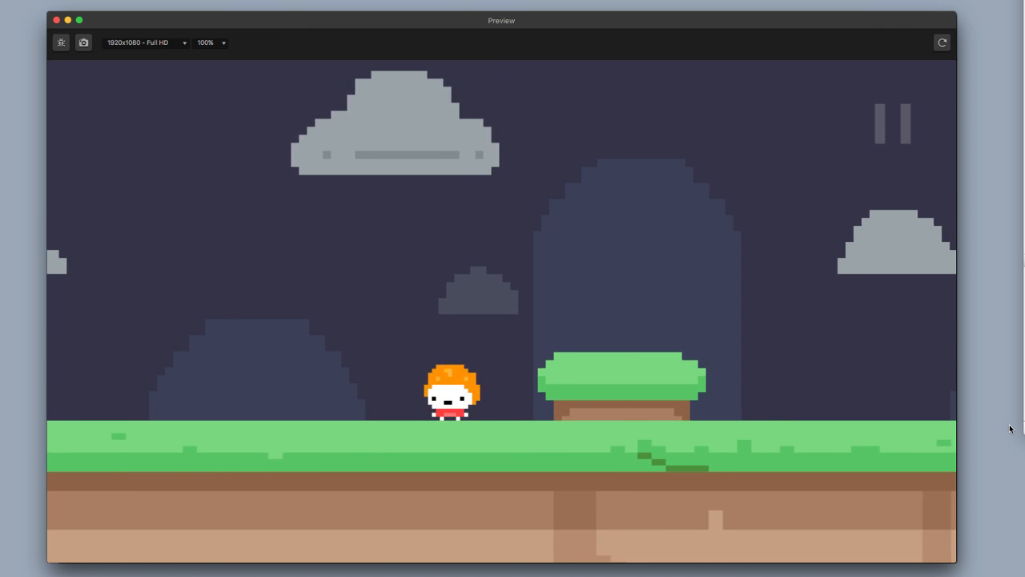
pyautogui.press('Right')
pyautogui.press('space')
pyautogui.press('Right')
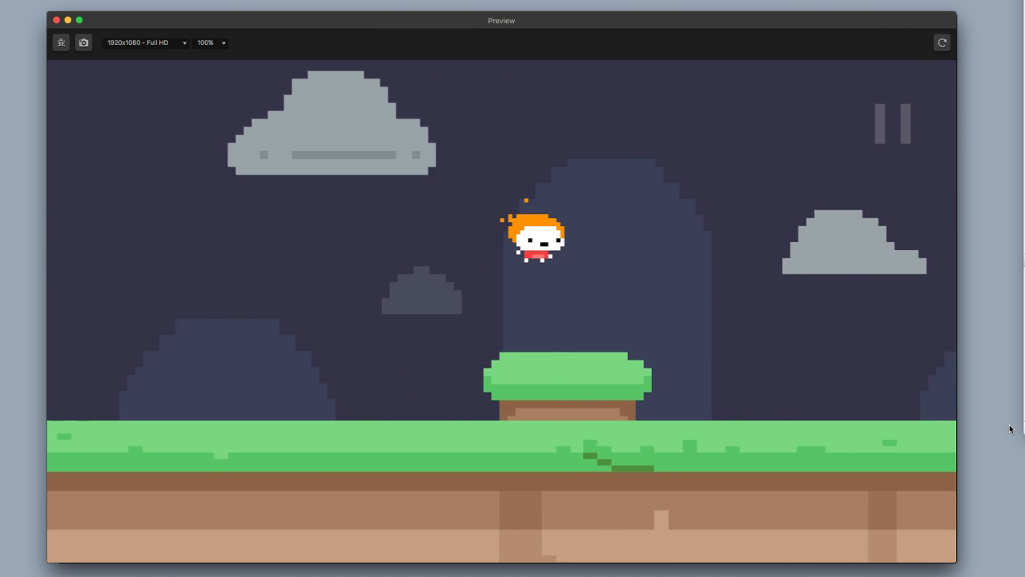
pyautogui.press('Right')
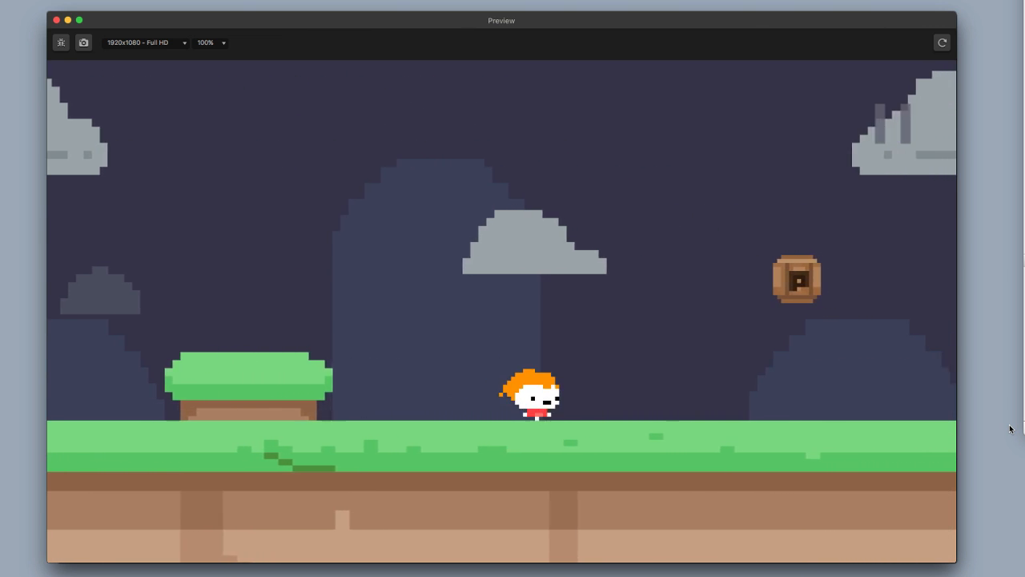
# Test smashing the next crate while moving back and forth beneath it, and end the preview.
pyautogui.press('space')
pyautogui.press('Right')
pyautogui.press('Left')
pyautogui.press('Right')
pyautogui.press('Left')
pyautogui.press('Right')
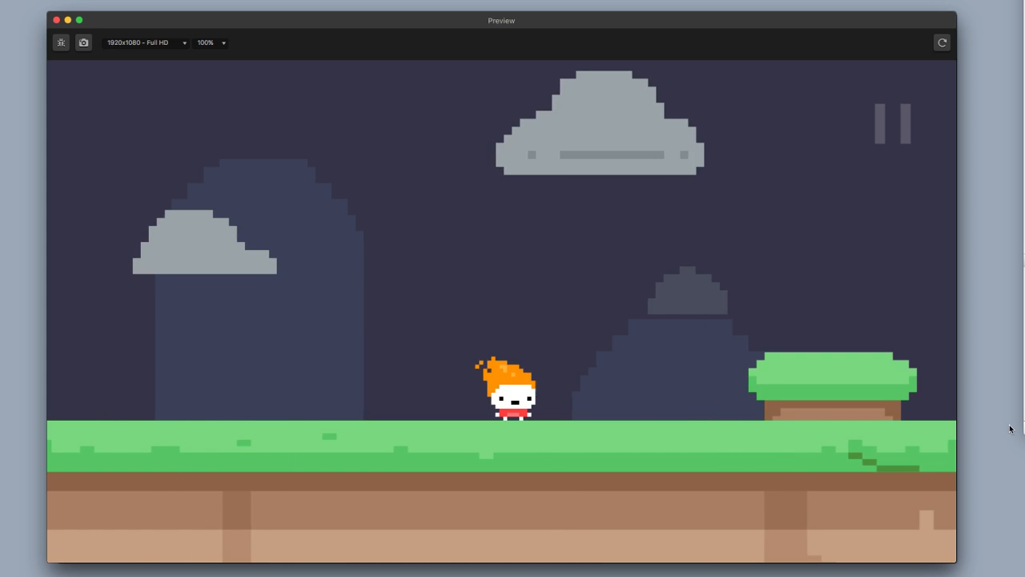
pyautogui.click(58, 20)
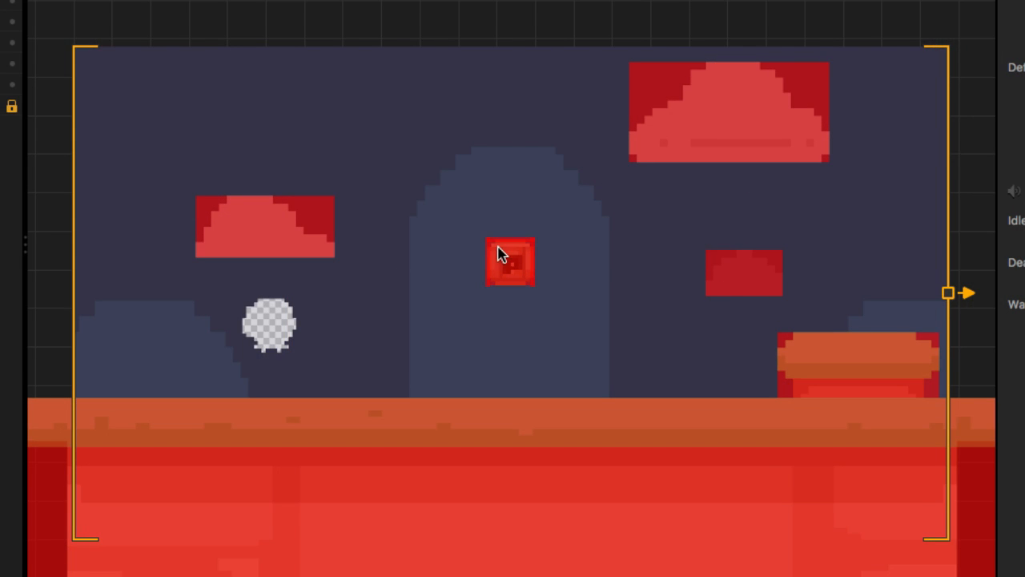
# Lengthen the barrier on the crate's right side so it extends slightly further below the crate's bottom edge.
pyautogui.scroll(5, 503, 260)
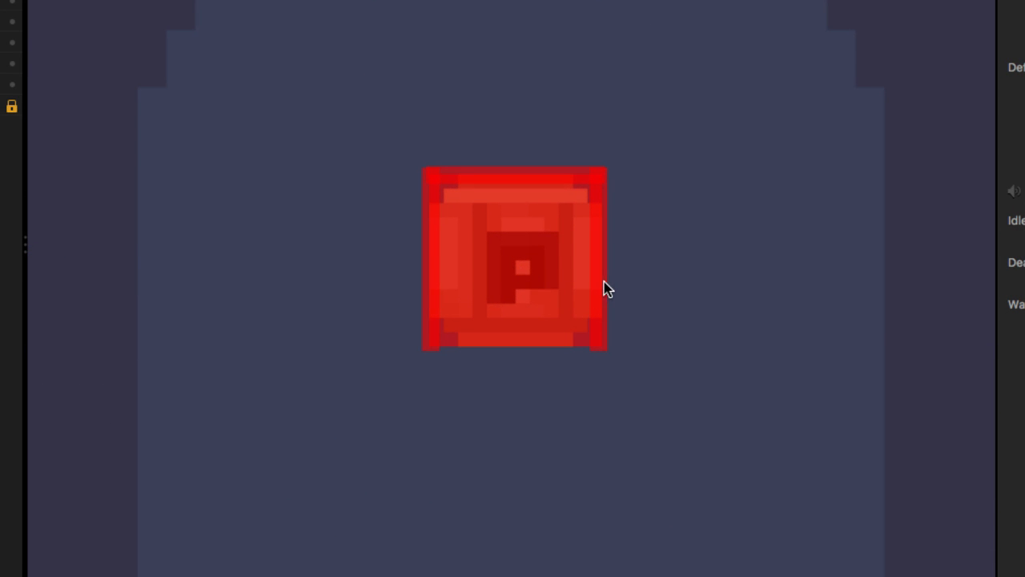
pyautogui.click(603, 289)
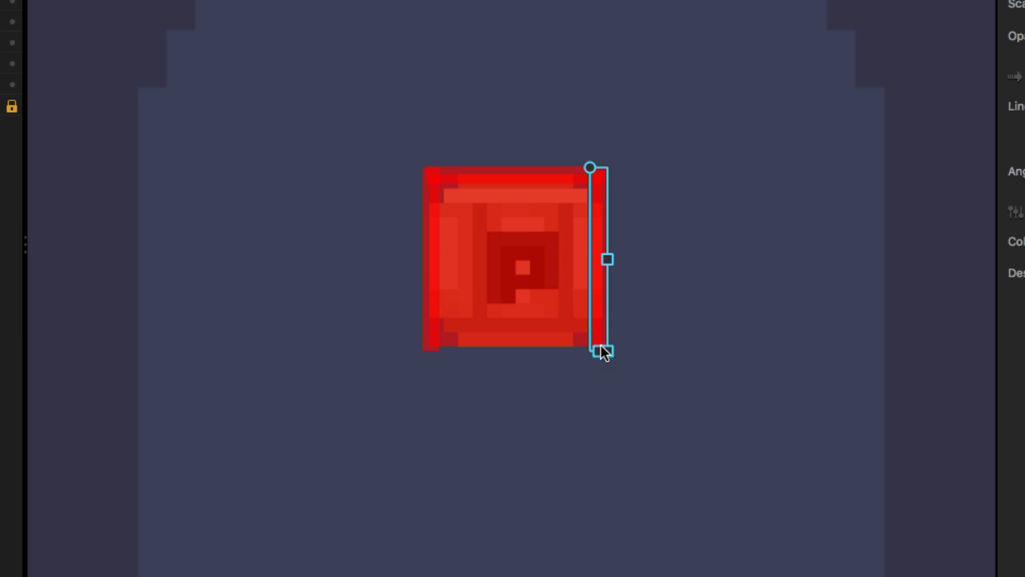
pyautogui.scroll(-1, 593, 344)
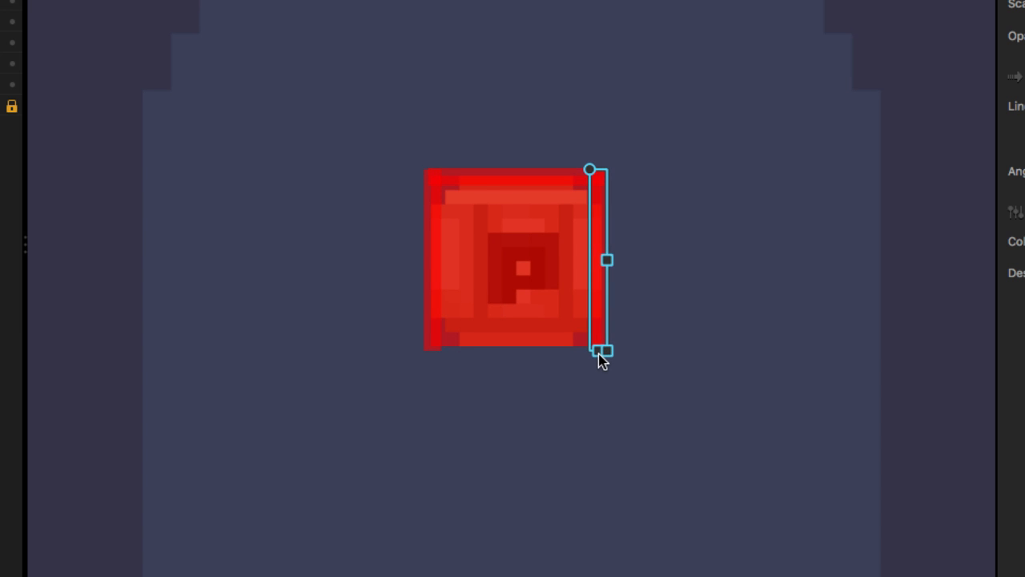
pyautogui.scroll(5, 602, 352)
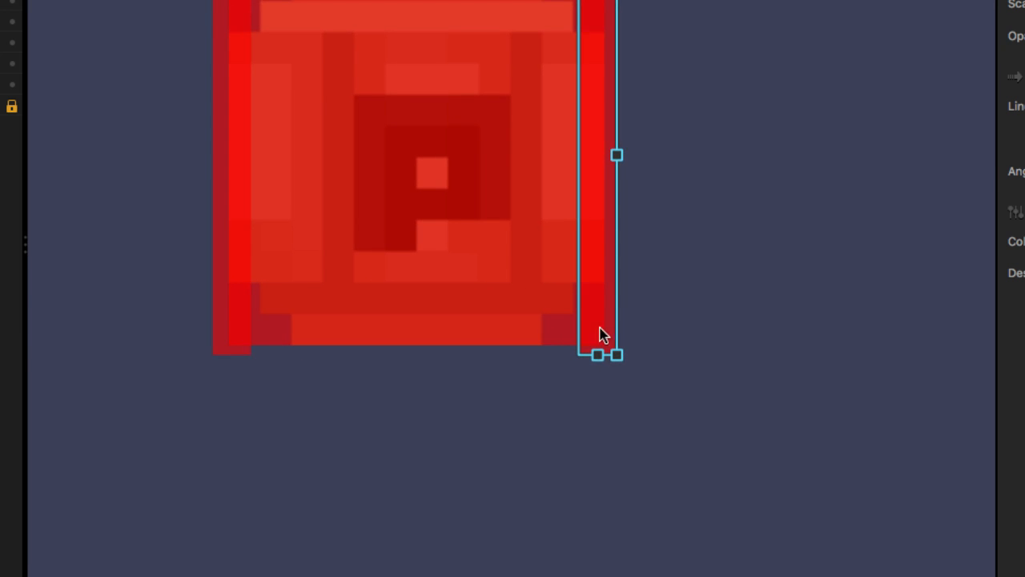
pyautogui.moveTo(566, 238); pyautogui.dragTo(675, 418, button='middle')
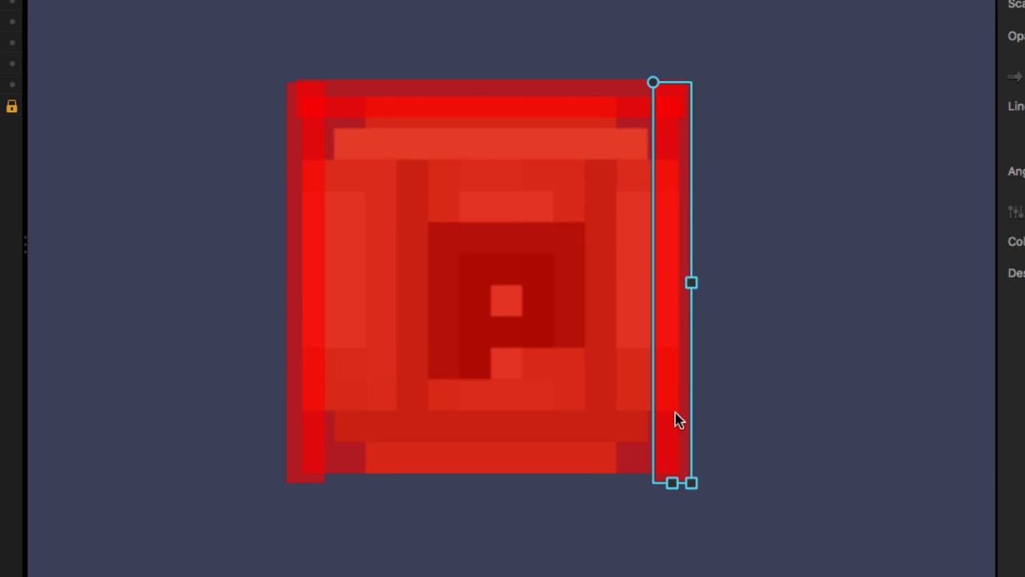
pyautogui.moveTo(675, 482); pyautogui.dragTo(676, 486)
# Lengthen the barrier on the crate's left side slightly further below the crate's bottom edge.
pyautogui.click(303, 482)
pyautogui.click(308, 465)
pyautogui.moveTo(303, 481); pyautogui.dragTo(303, 483)
pyautogui.scroll(1, 303, 484)
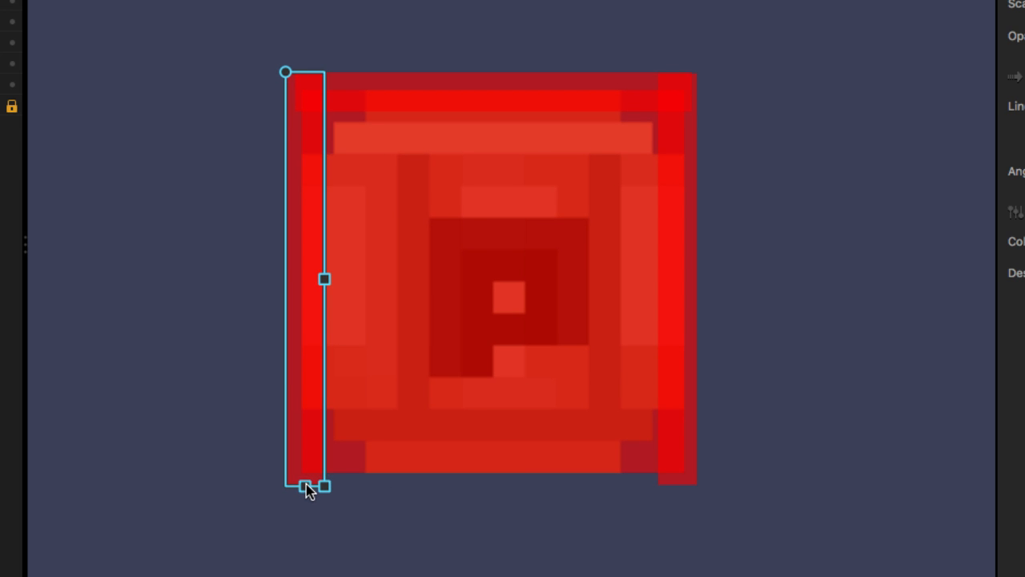
pyautogui.scroll(-1, 306, 487)
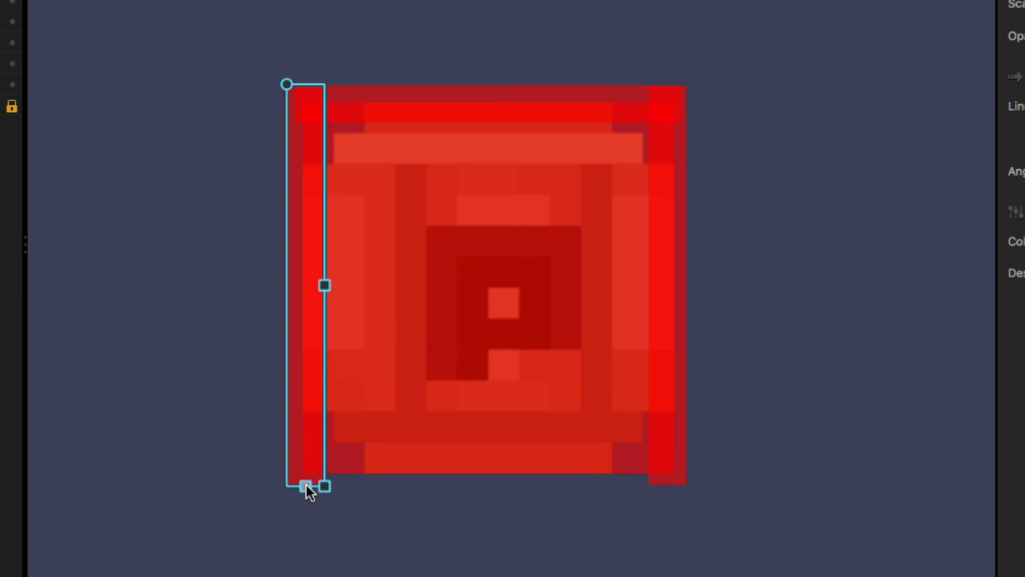
# Extend the right-hand barrier's lower end a little more to fine-tune its overhang beneath the crate.
pyautogui.click(664, 465)
pyautogui.scroll(-1, 671, 445)
pyautogui.click(671, 446)
pyautogui.scroll(-1, 664, 482)
pyautogui.moveTo(664, 482); pyautogui.dragTo(665, 486)
pyautogui.scroll(1, 678, 408)
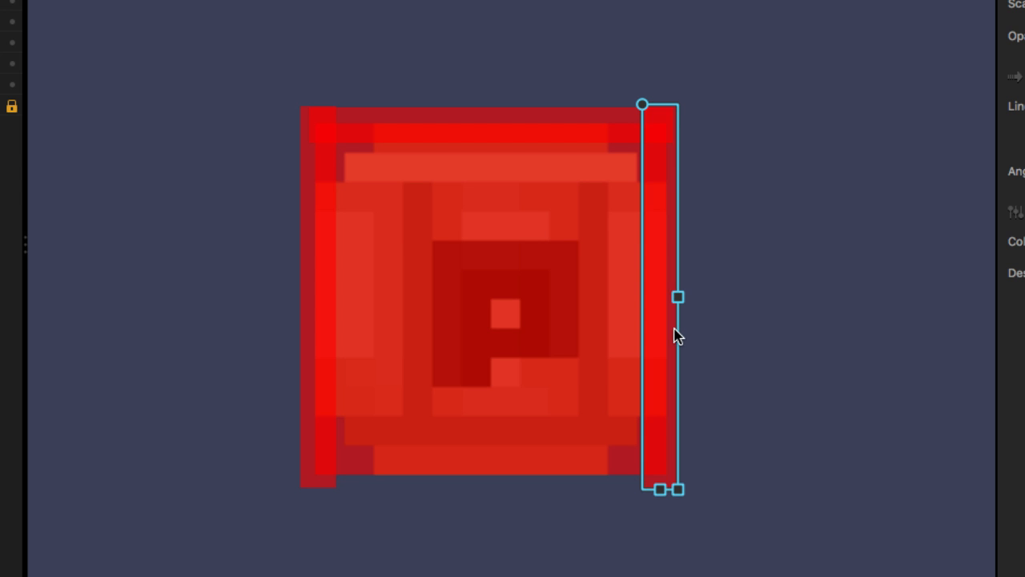
pyautogui.scroll(-1, 676, 336)
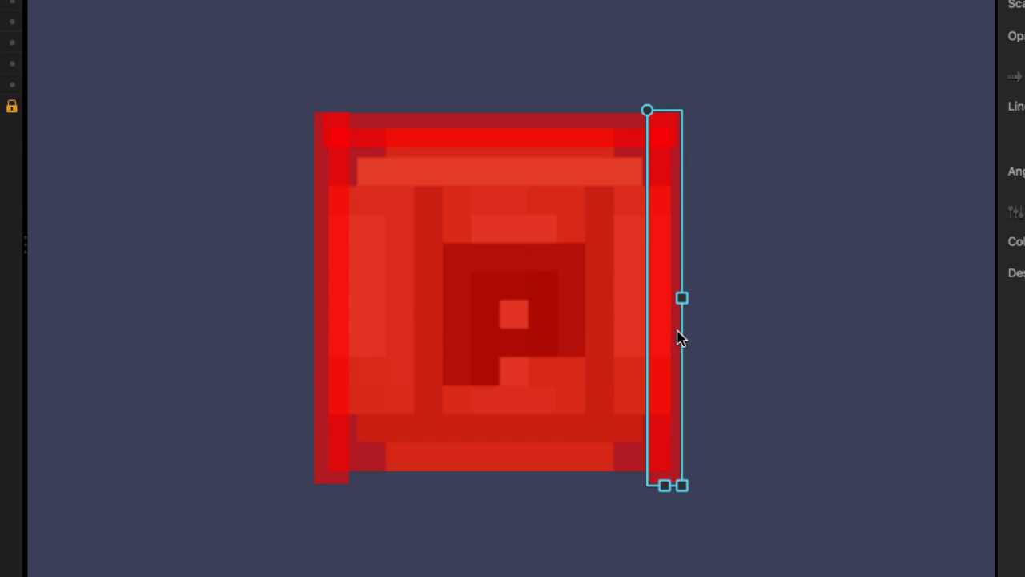
# Examine the right-hand barrier's alignment and the connections between the crate and its three barriers.
pyautogui.press('Right')
pyautogui.press('Right')
pyautogui.press('Right')
pyautogui.press('Right')
pyautogui.press('Right')
pyautogui.press('Right')
pyautogui.press('Right')
pyautogui.press('Right')
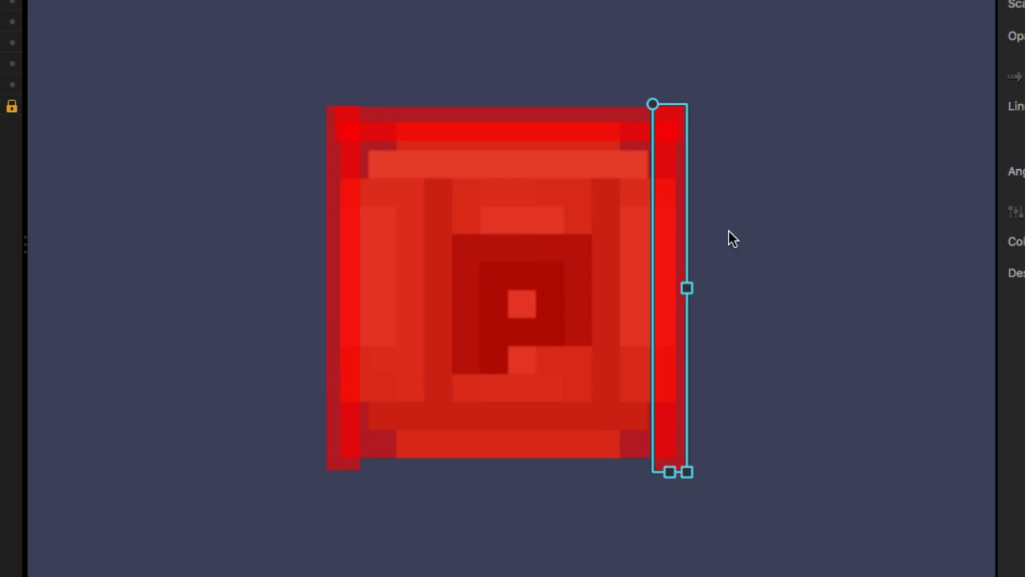
pyautogui.press('j')
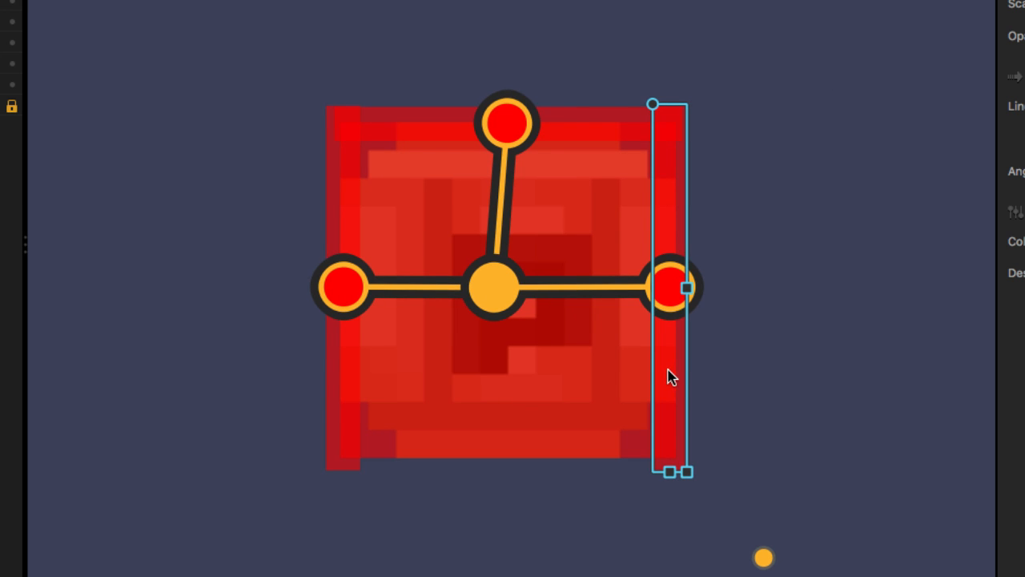
pyautogui.press('Right')
pyautogui.press('Right')
pyautogui.press('Right')
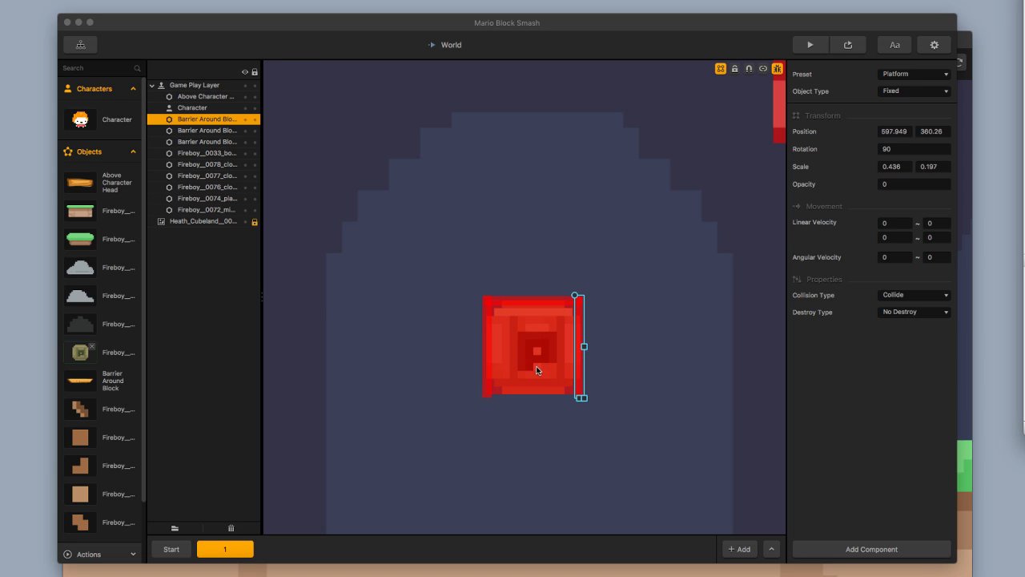
# Move the crate with its barriers to position 512.894, 325.095 and duplicate it twice to form a row of three.
pyautogui.click(531, 366)
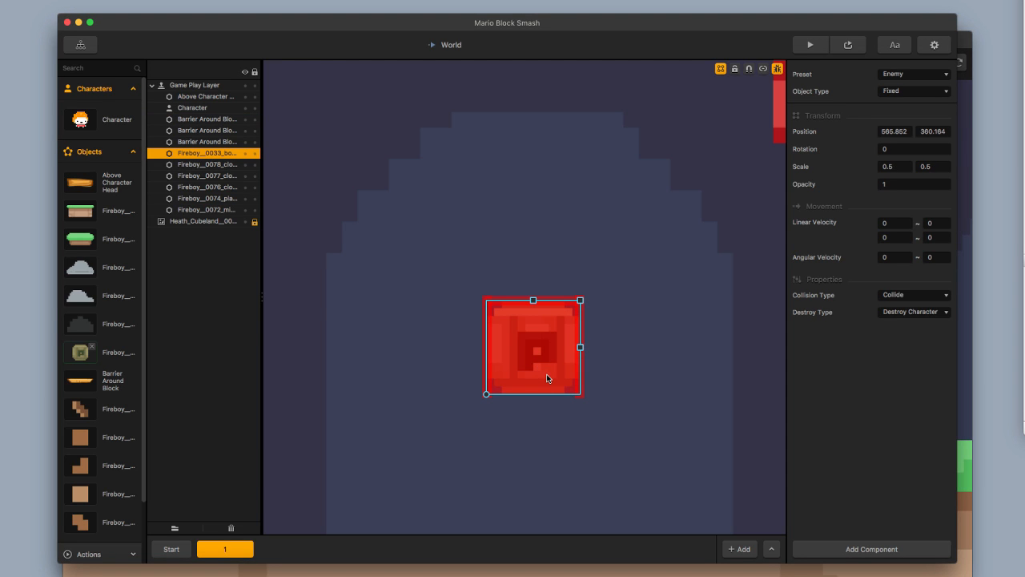
pyautogui.scroll(-5, 548, 378)
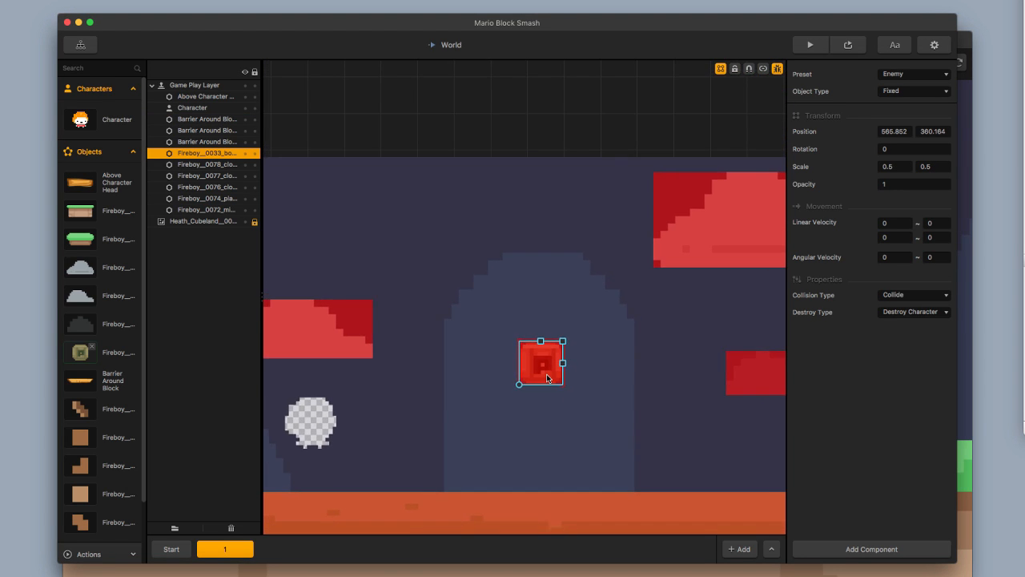
pyautogui.scroll(-3, 548, 378)
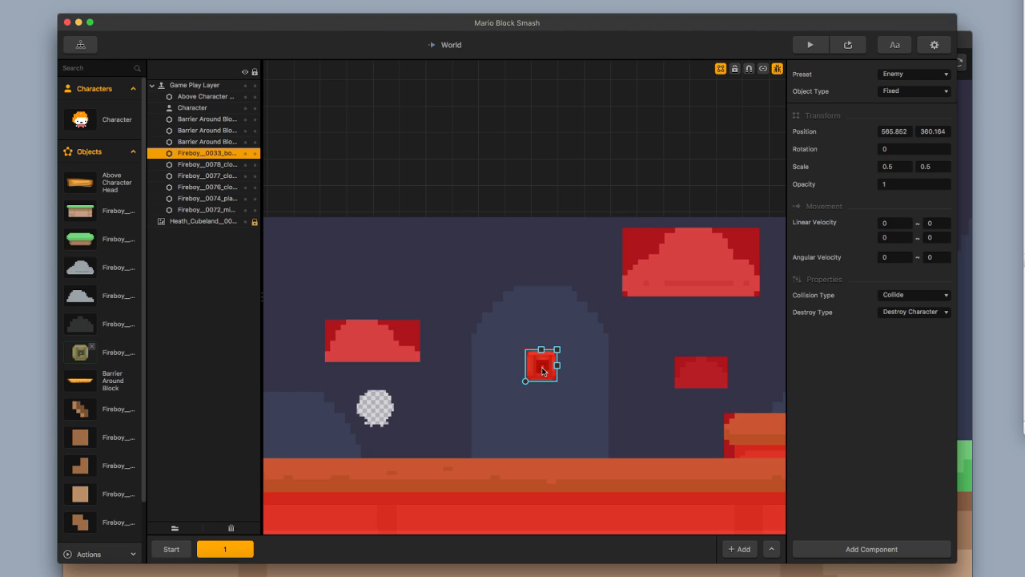
pyautogui.moveTo(542, 371); pyautogui.dragTo(523, 385)
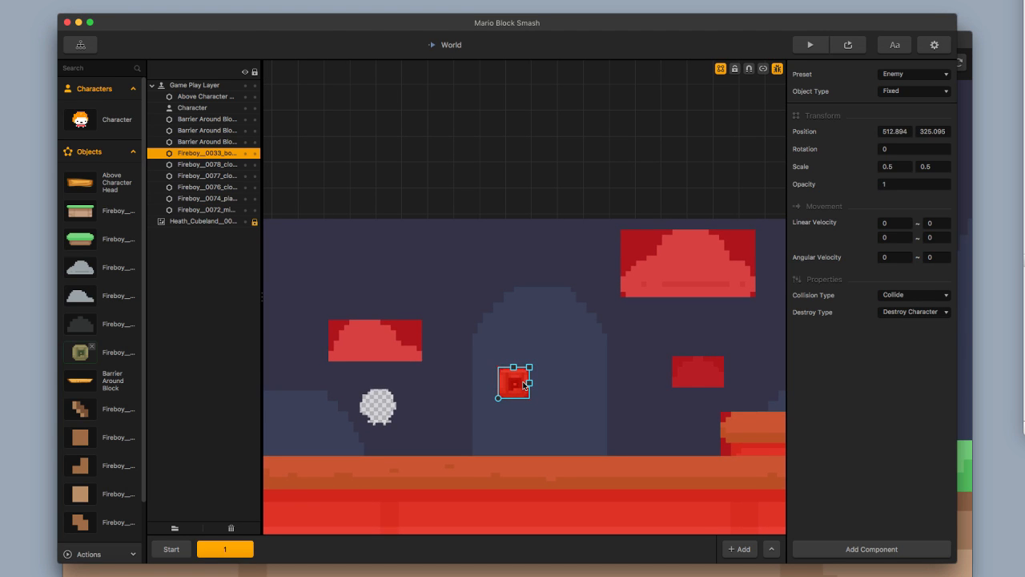
pyautogui.press('super+d')
pyautogui.press('super+d')
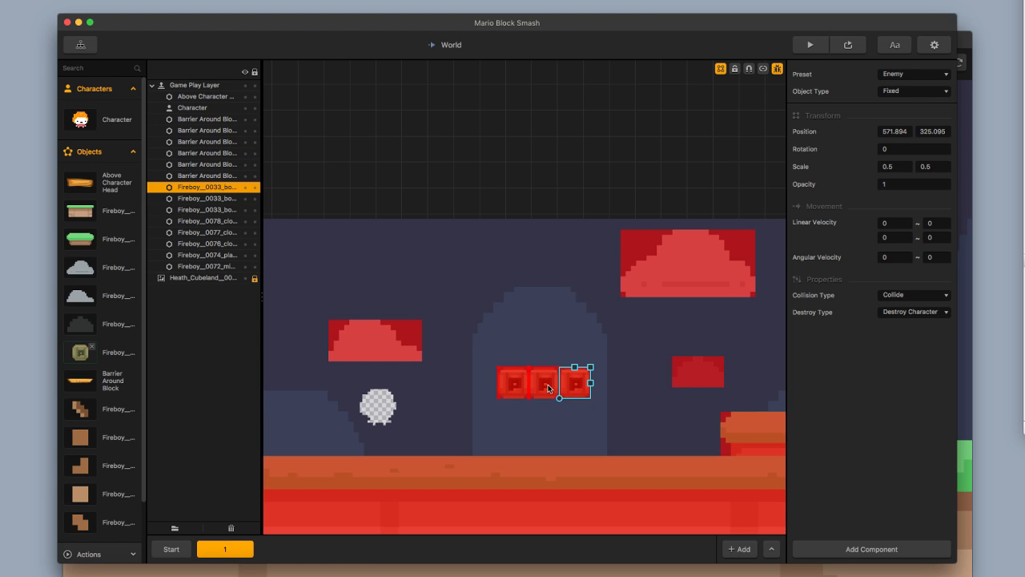
# Duplicate crates above the row to add a second row of two and one on top, forming a staircase.
pyautogui.click(548, 388)
pyautogui.press('super+d')
pyautogui.press('super+d')
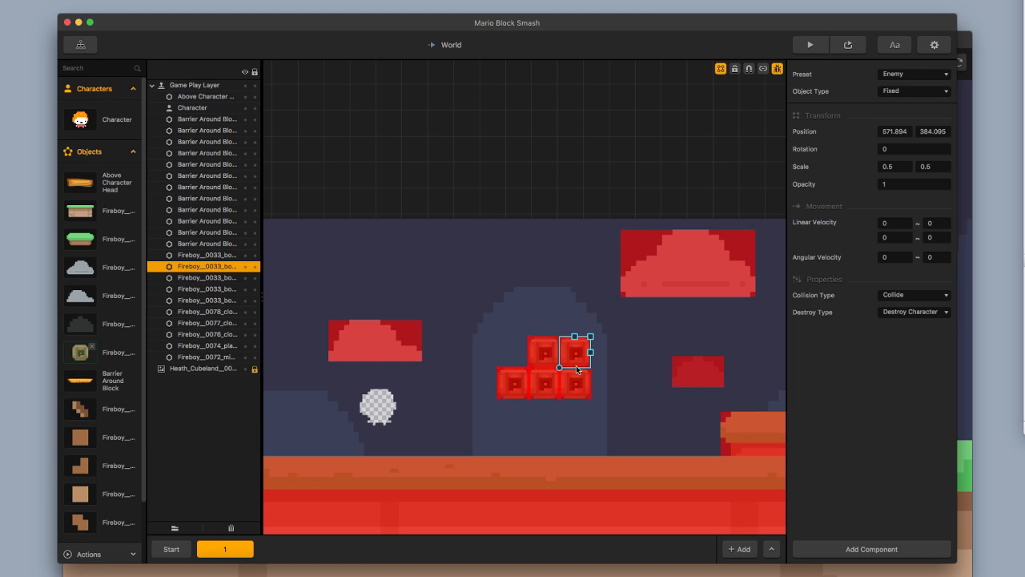
pyautogui.press('super+d')
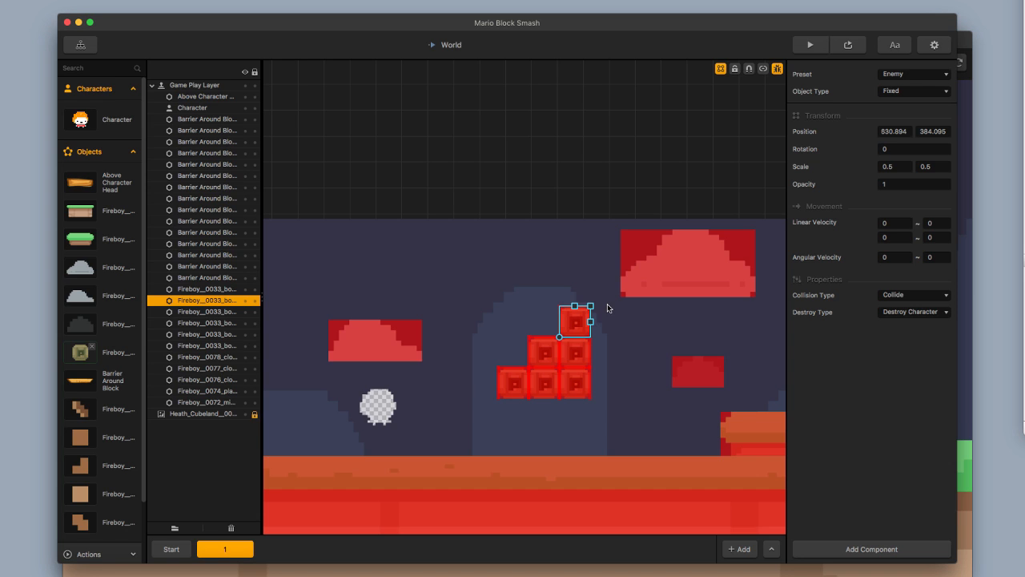
# Test moving and jumping around the crate staircase in the preview, and close the preview.
pyautogui.press('Right')
pyautogui.press('space')
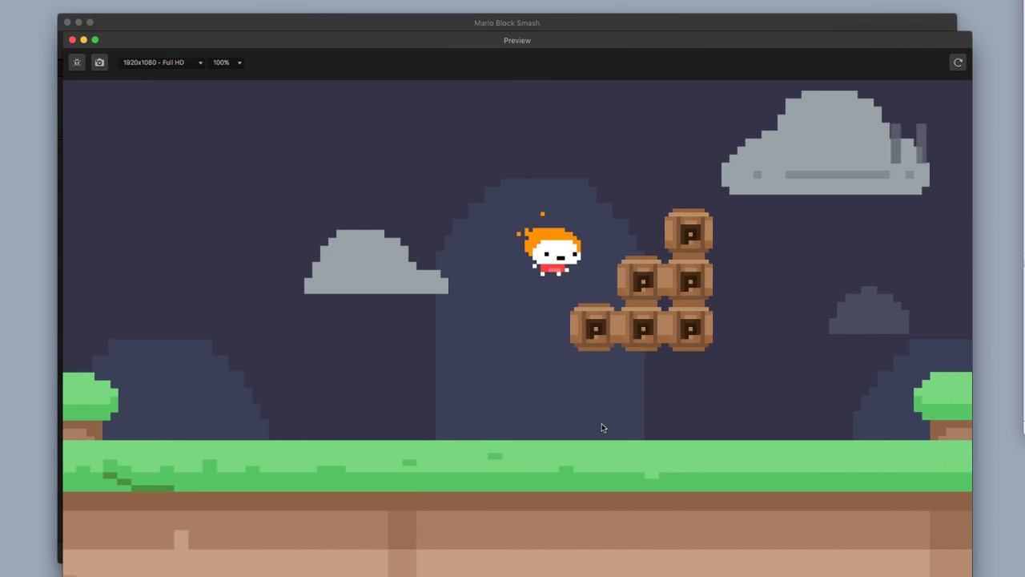
pyautogui.press('space')
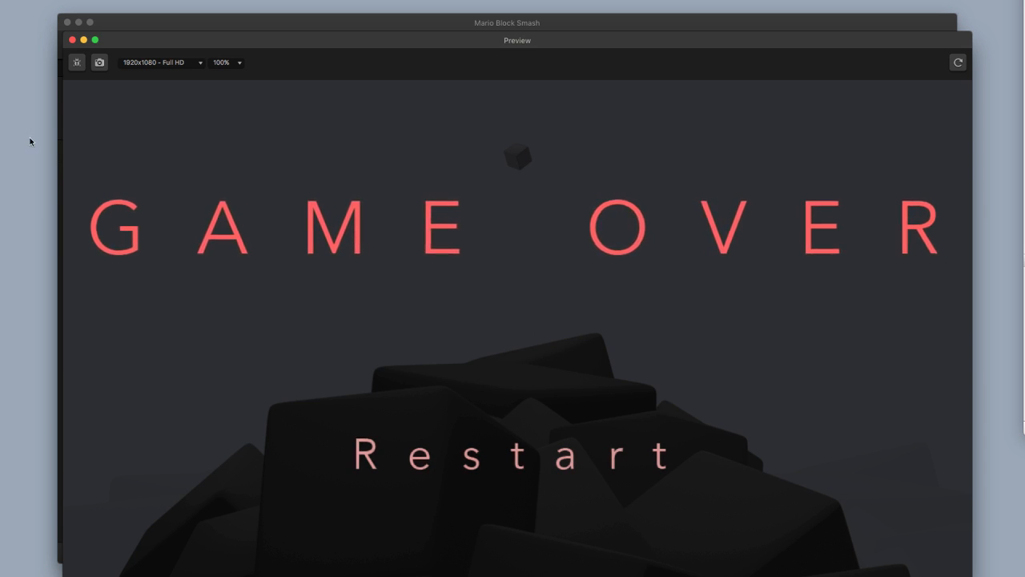
pyautogui.click(72, 40)
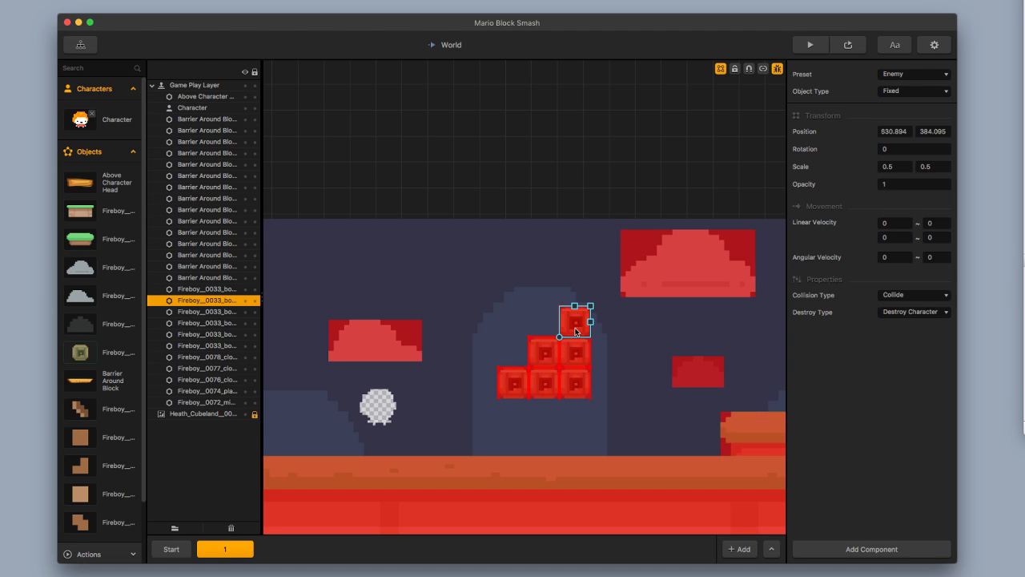
# Delete the surplus crates and their barriers, keeping only the bottom-left crate and the one diagonally above it.
pyautogui.press('BackSpace')
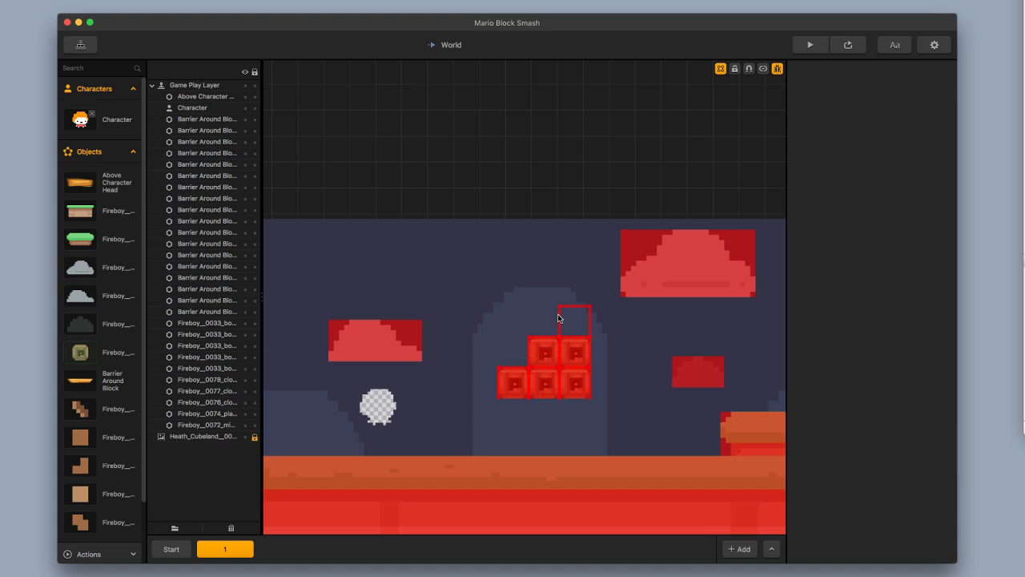
pyautogui.click(558, 315)
pyautogui.press('BackSpace')
pyautogui.click(573, 306)
pyautogui.press('BackSpace')
pyautogui.click(589, 326)
pyautogui.press('BackSpace')
pyautogui.click(577, 358)
pyautogui.press('BackSpace')
pyautogui.click(590, 347)
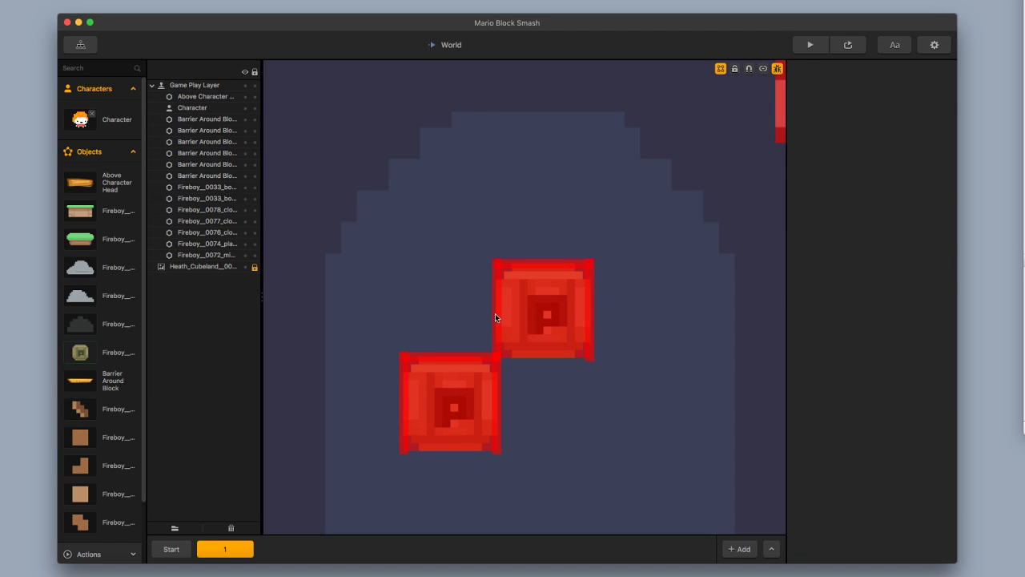
# Turn on connection mode and shift the upper crate's left barrier slightly left to X 543.861.
pyautogui.click(495, 317)
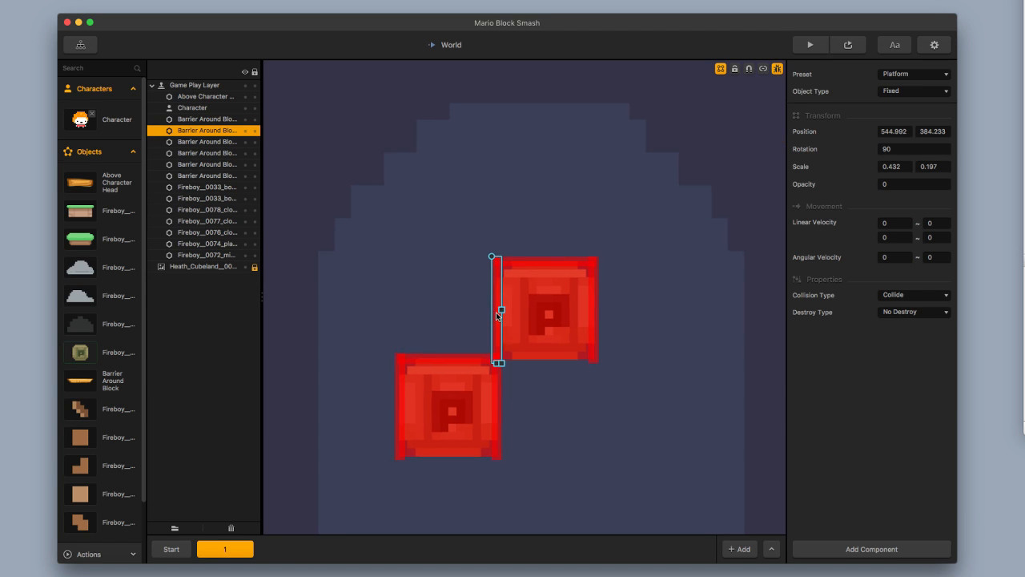
pyautogui.scroll(2, 496, 315)
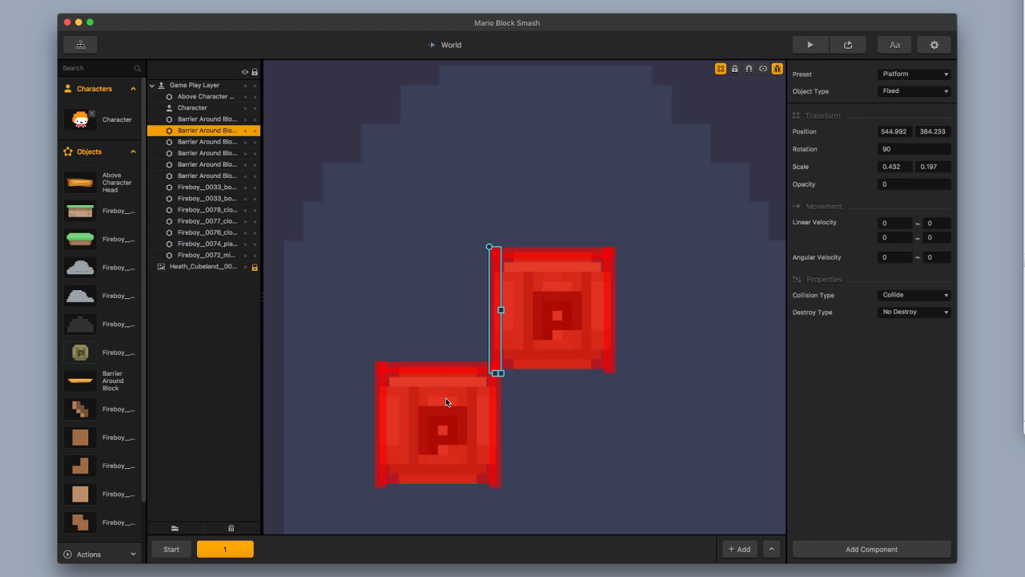
pyautogui.scroll(3, 494, 319)
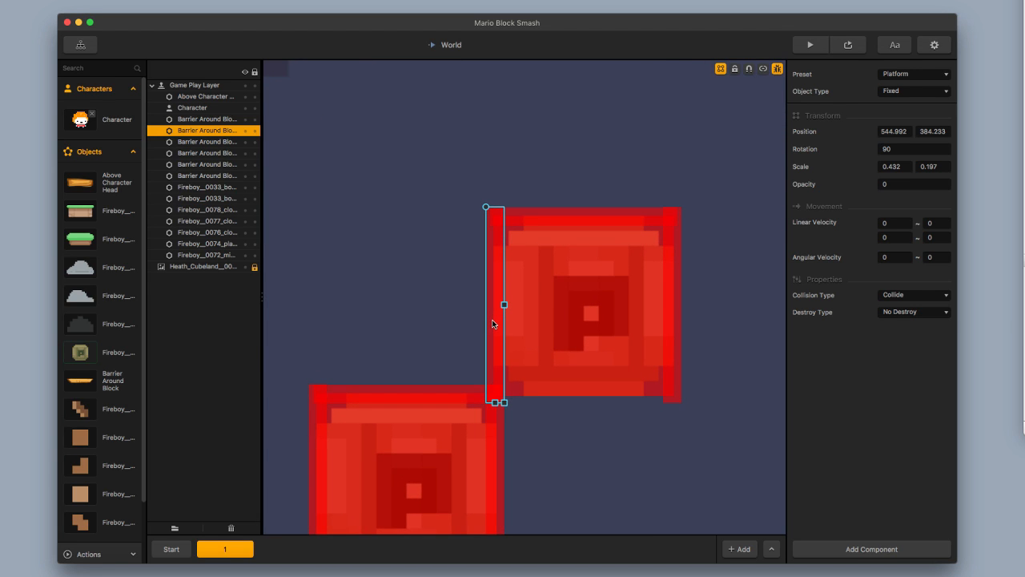
pyautogui.click(764, 70)
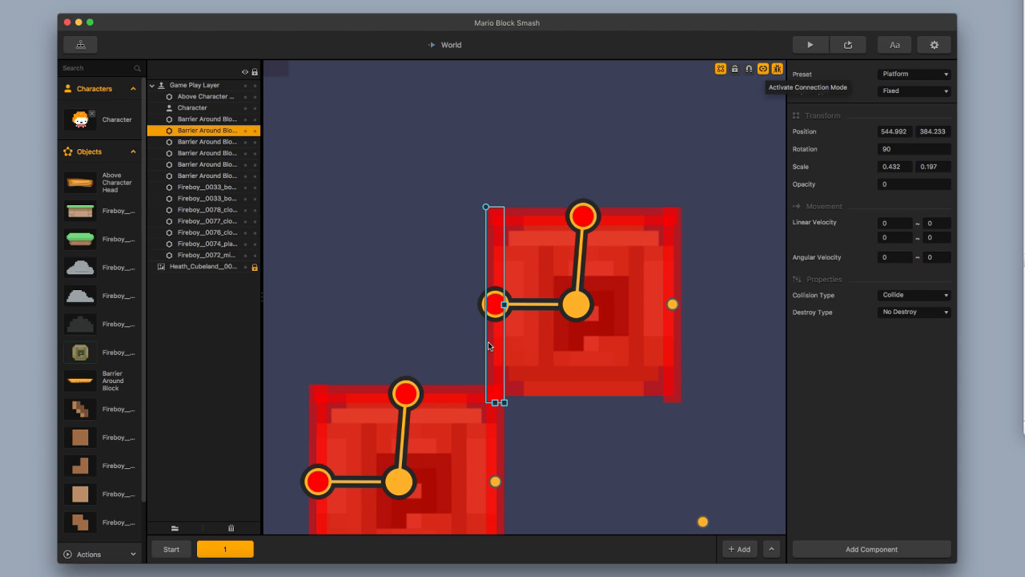
pyautogui.moveTo(488, 342); pyautogui.dragTo(485, 341)
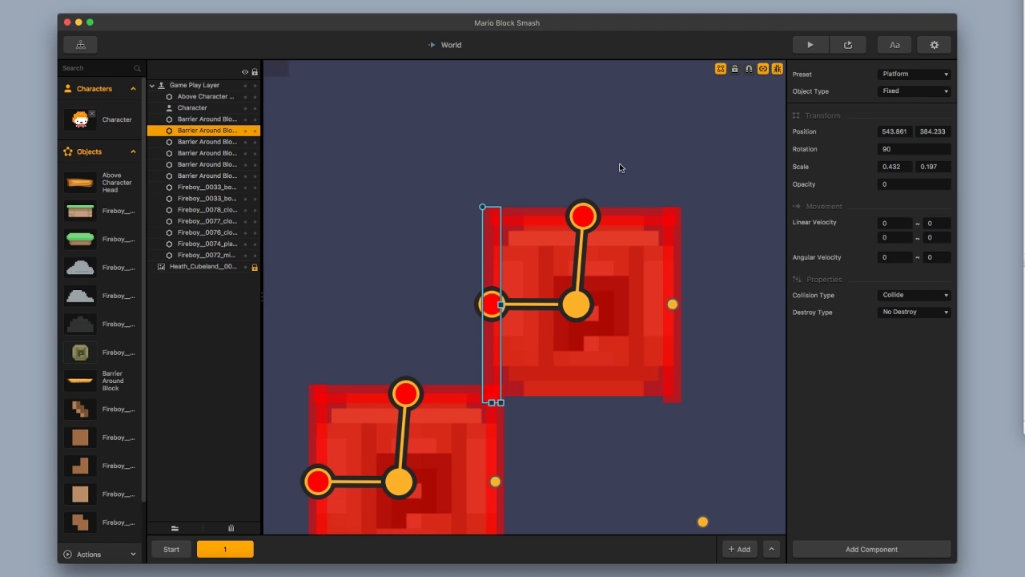
# Preview the two crates, walk the character back and forth on the lower one against the upper one, and show collision outlines.
pyautogui.click(810, 45)
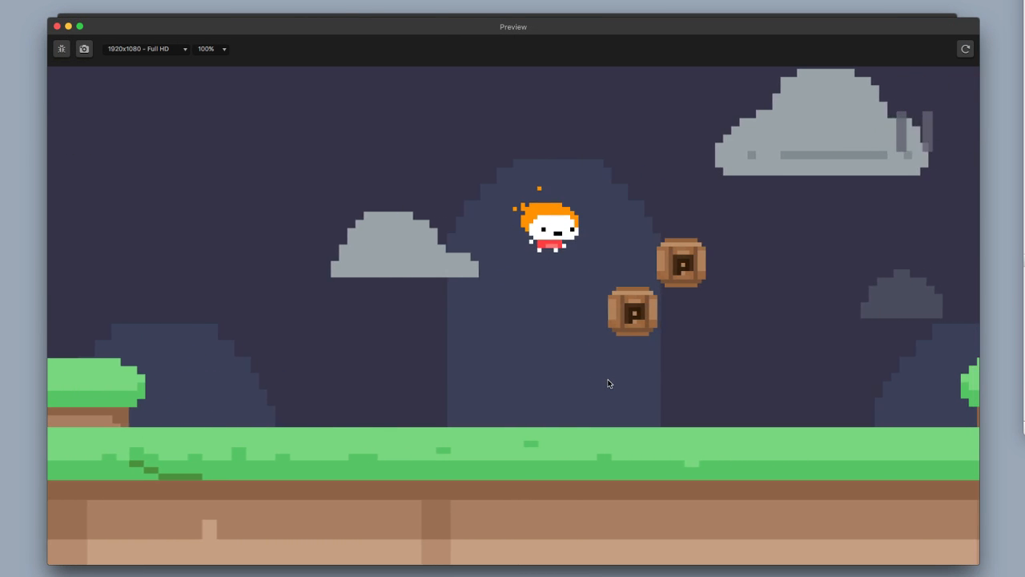
pyautogui.press('Right')
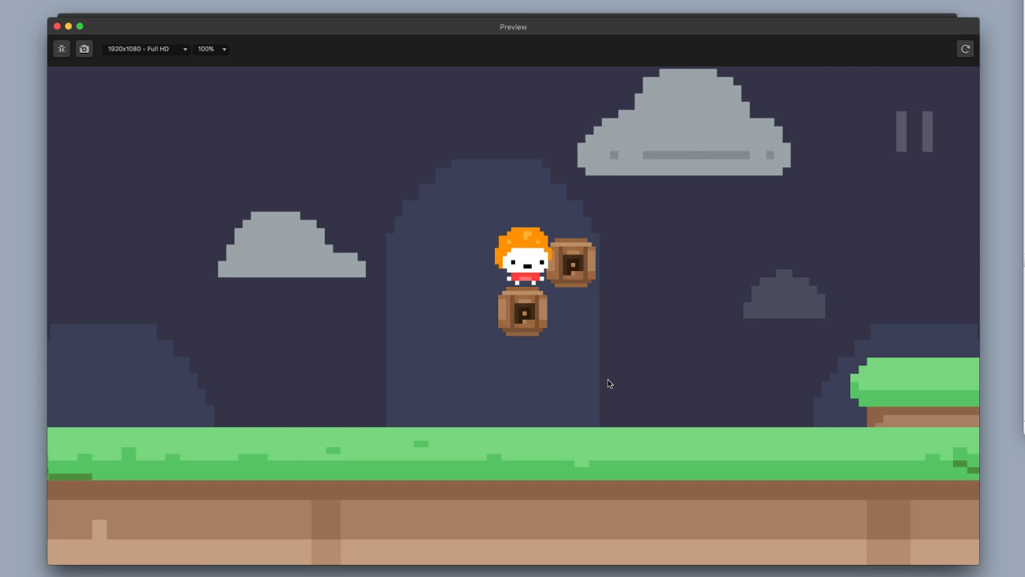
pyautogui.press('Left')
pyautogui.press('Right')
pyautogui.press('Left')
pyautogui.press('Right')
pyautogui.press('Left')
pyautogui.press('Right')
pyautogui.click(64, 51)
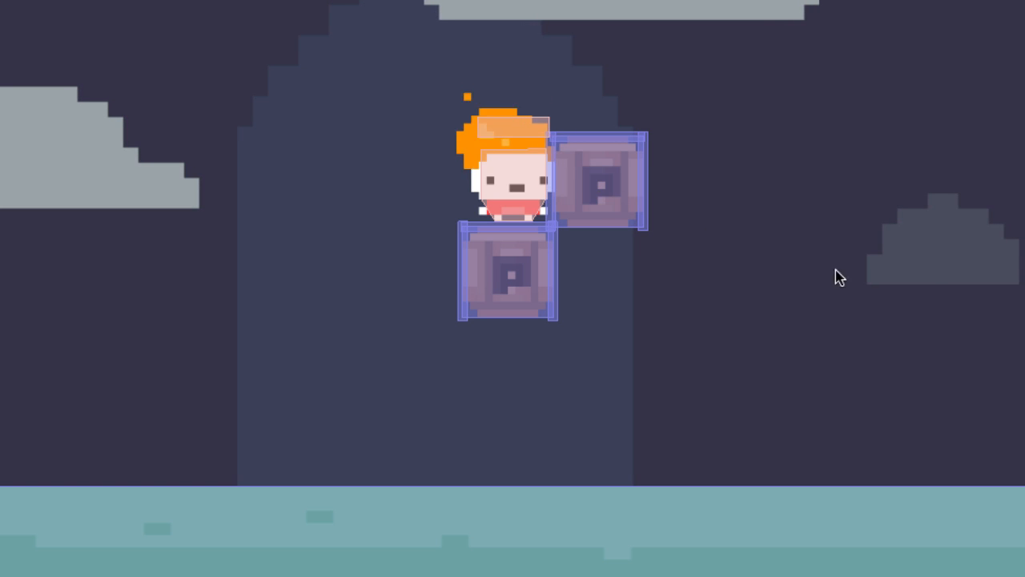
# Test walking on the lower crate with collision outlines shown, and smash both crates from below.
pyautogui.press('Left')
pyautogui.press('Right')
pyautogui.press('Left')
pyautogui.press('Right')
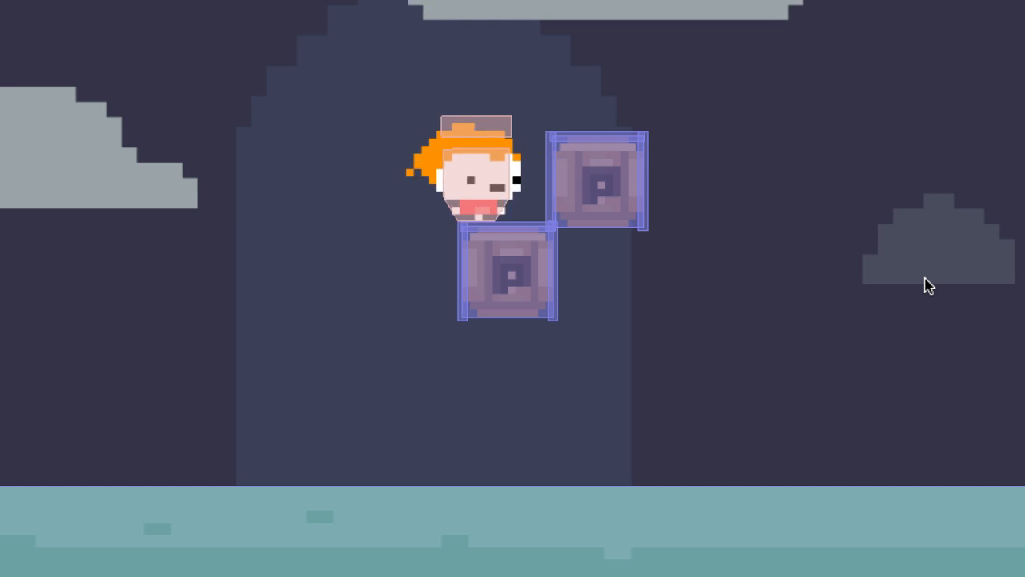
pyautogui.press('Left')
pyautogui.press('Right')
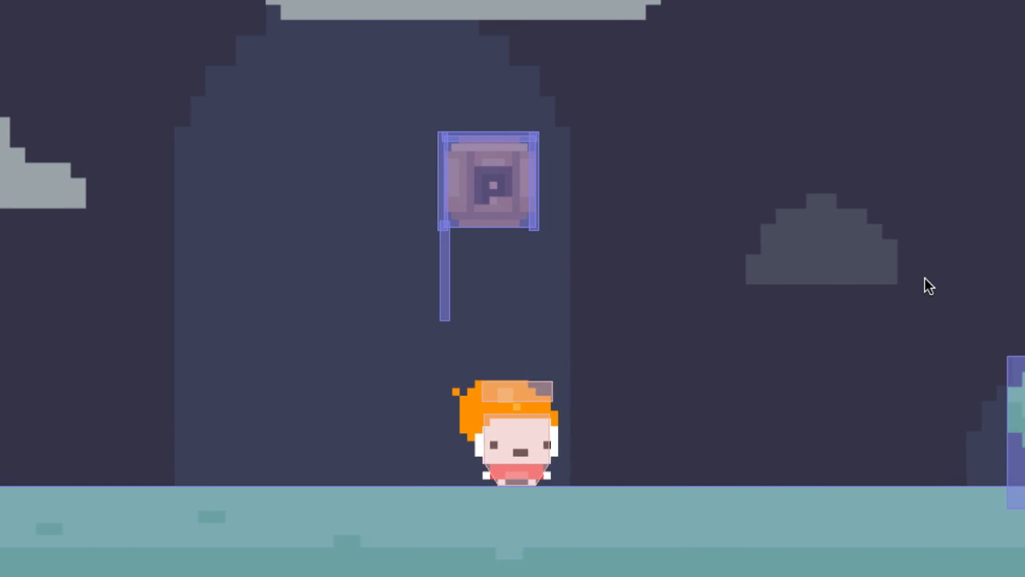
pyautogui.press('Left')
pyautogui.press('Right')
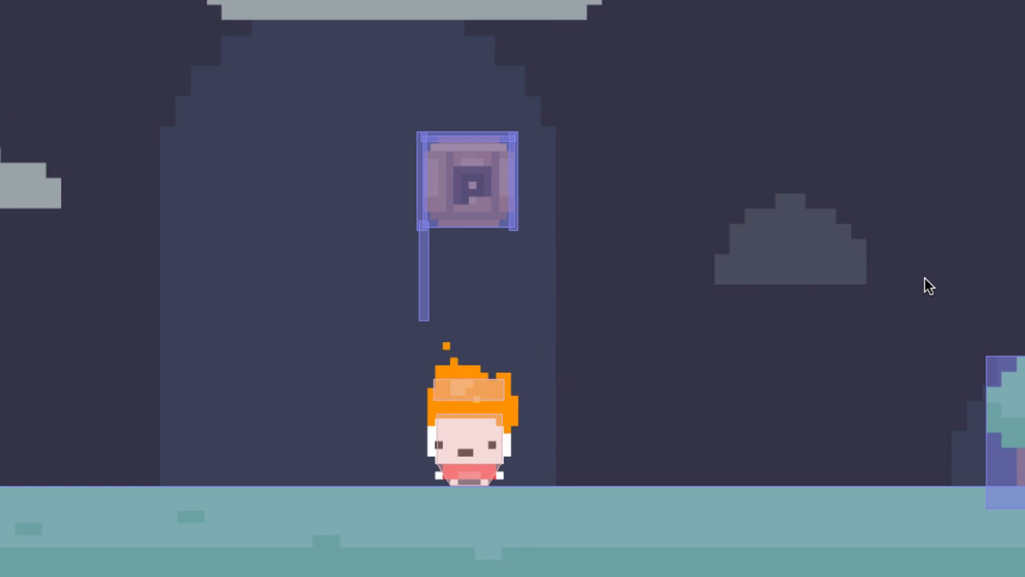
pyautogui.press('Up')
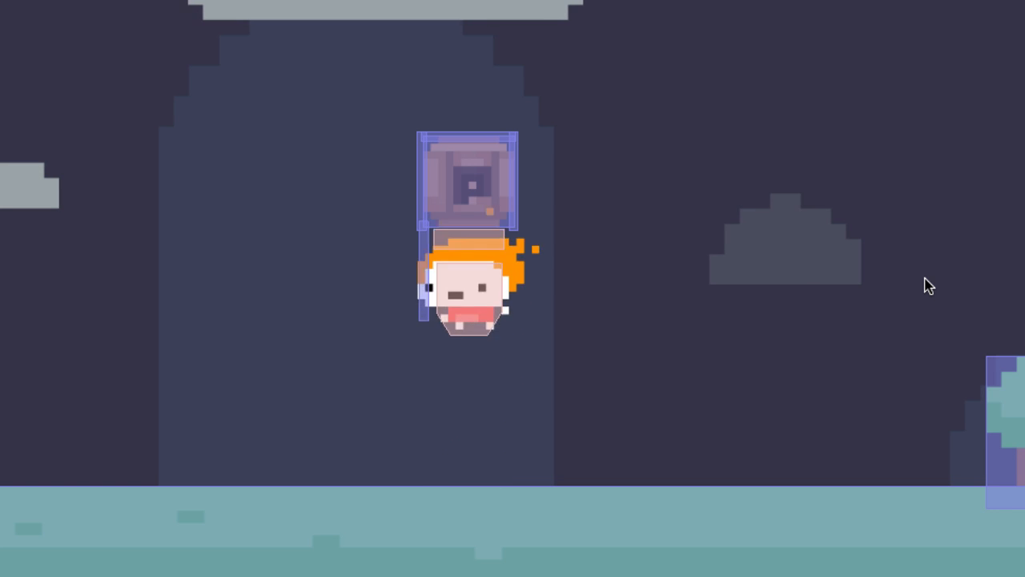
pyautogui.press('Right')
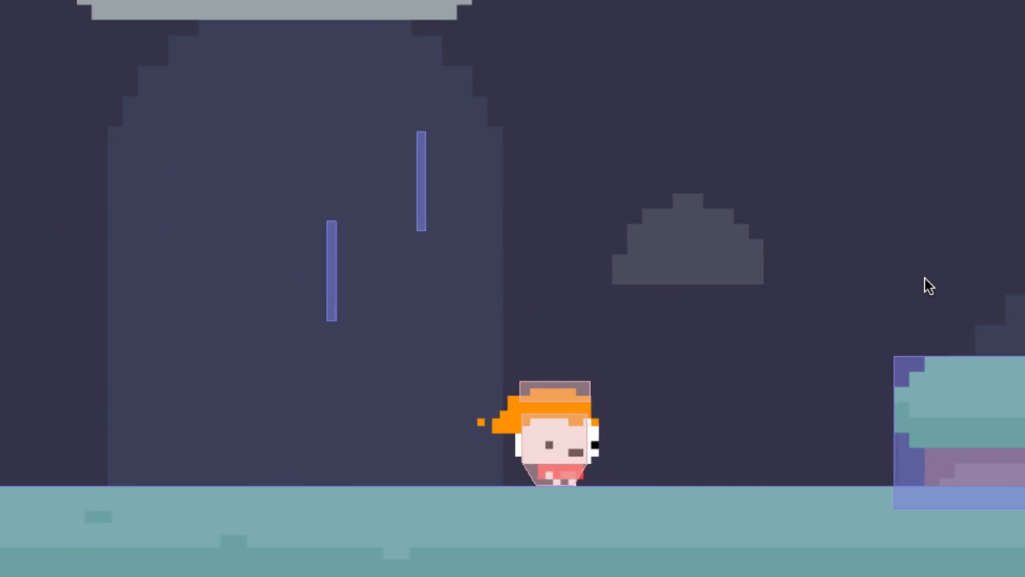
# Test jumping against the left side of the lower crate in the preview, and back away from it.
pyautogui.press('Up')
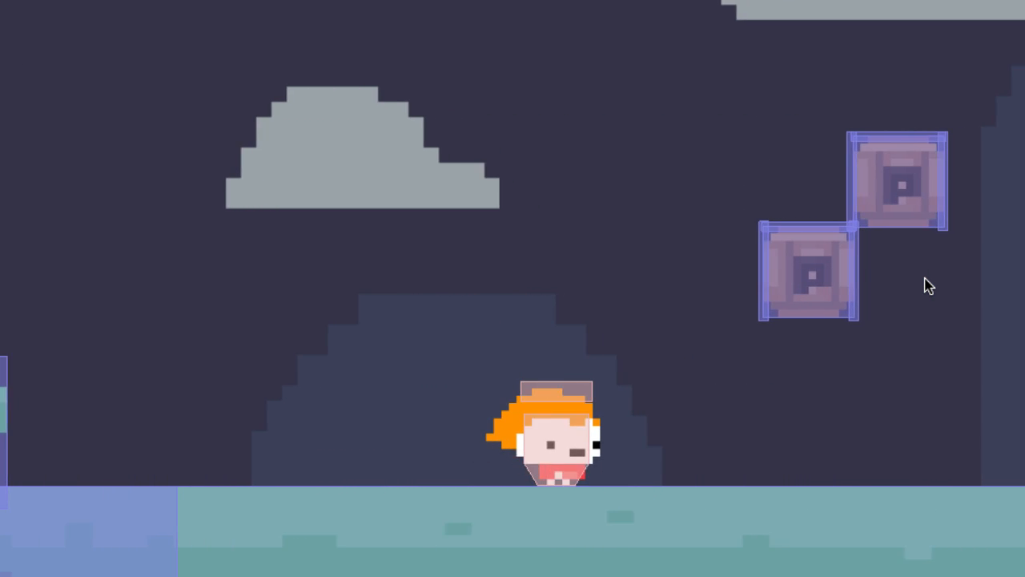
pyautogui.press('Left')
pyautogui.press('Up')
pyautogui.press('Right')
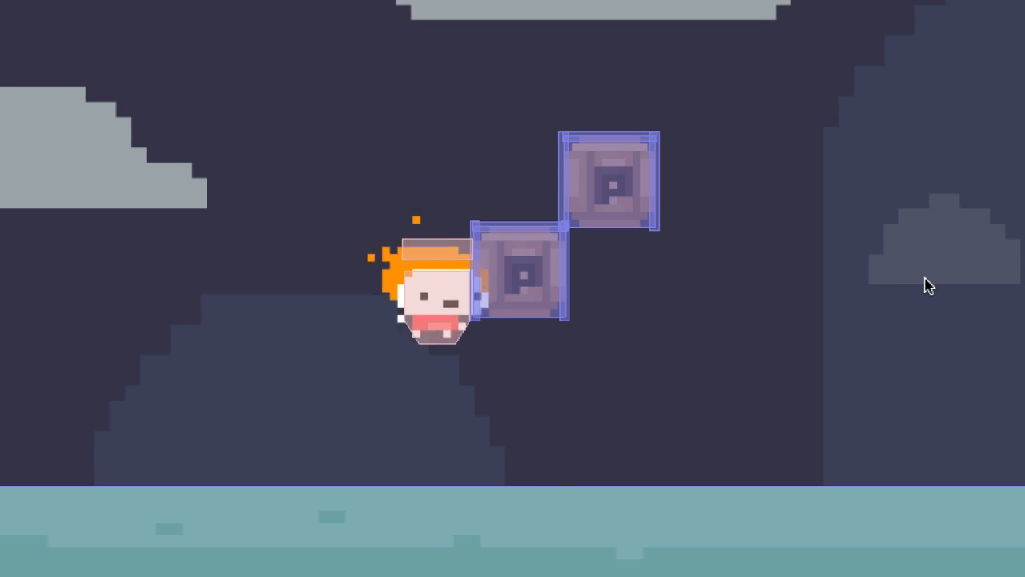
pyautogui.press('Left')
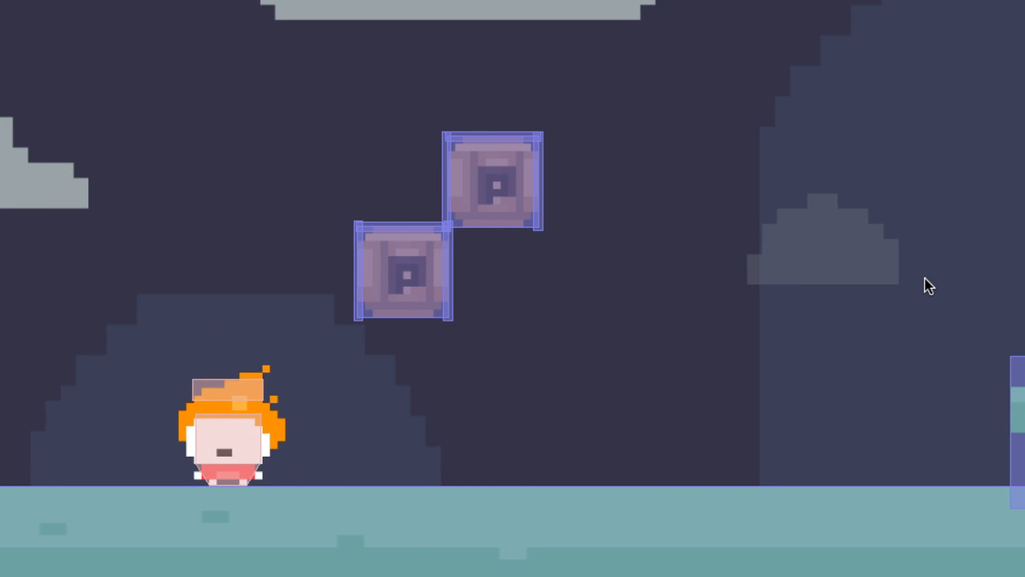
# Smash the lower crate from below, test jumping around its leftover side barrier, and end the preview.
pyautogui.press('Right')
pyautogui.press('Left')
pyautogui.press('Up')
pyautogui.press('Right')
pyautogui.press('Left')
pyautogui.press('Right')
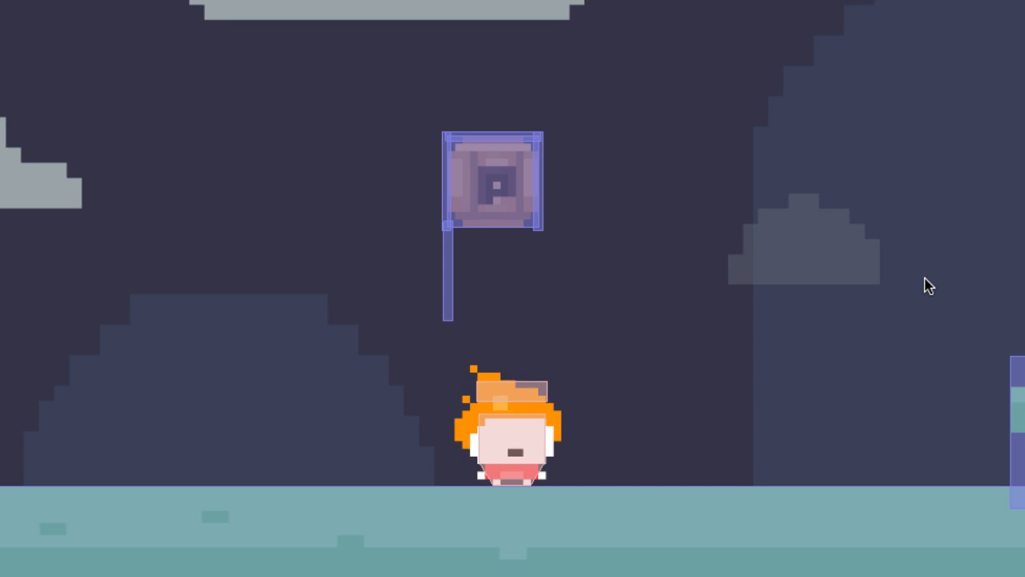
pyautogui.press('Left')
pyautogui.press('space')
pyautogui.press('Right')
pyautogui.press('space')
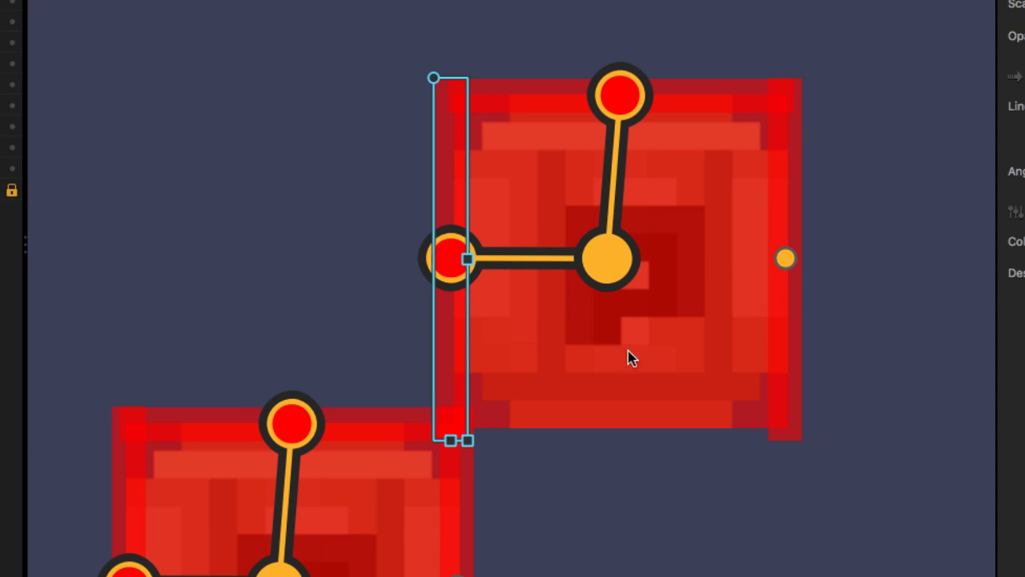
# Connect the upper and lower crates each to their own right-hand barrier.
pyautogui.scroll(-3, 628, 364)
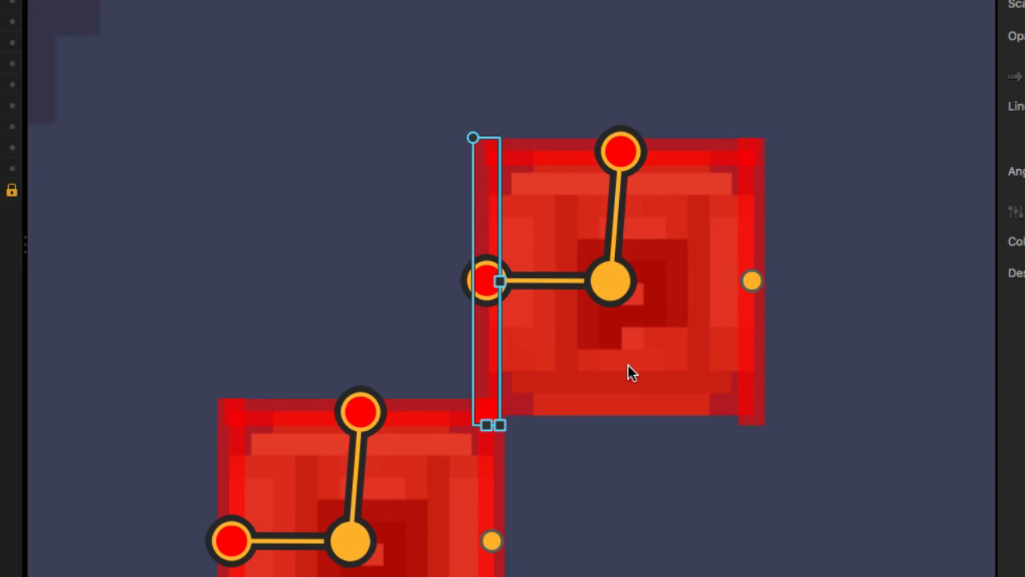
pyautogui.moveTo(627, 431); pyautogui.dragTo(629, 370, button='middle')
pyautogui.moveTo(623, 220); pyautogui.dragTo(763, 226)
pyautogui.moveTo(354, 484); pyautogui.dragTo(495, 480)
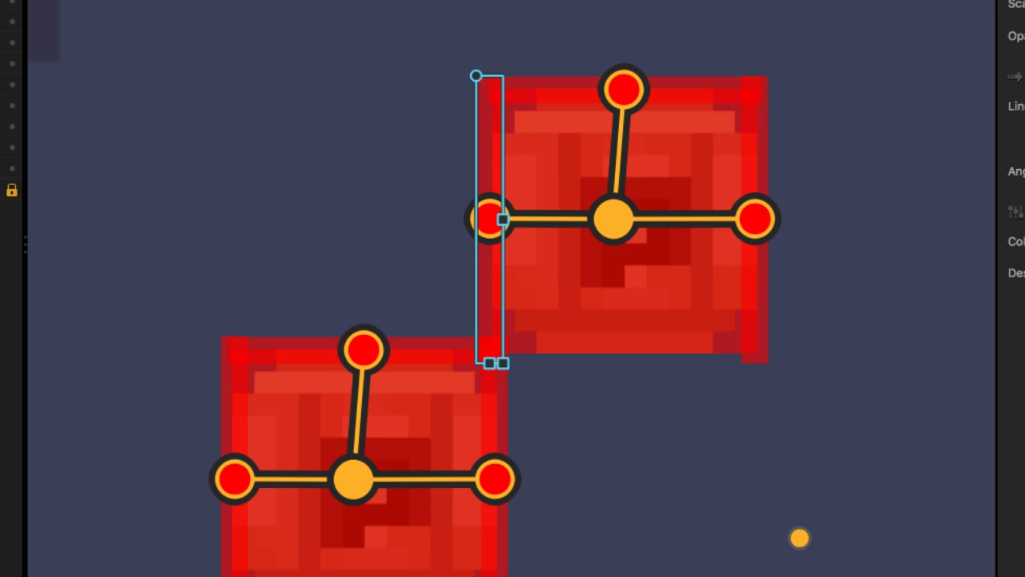
# Delete the lower crate together with its barriers, keeping only the upper crate setup.
pyautogui.click(409, 483)
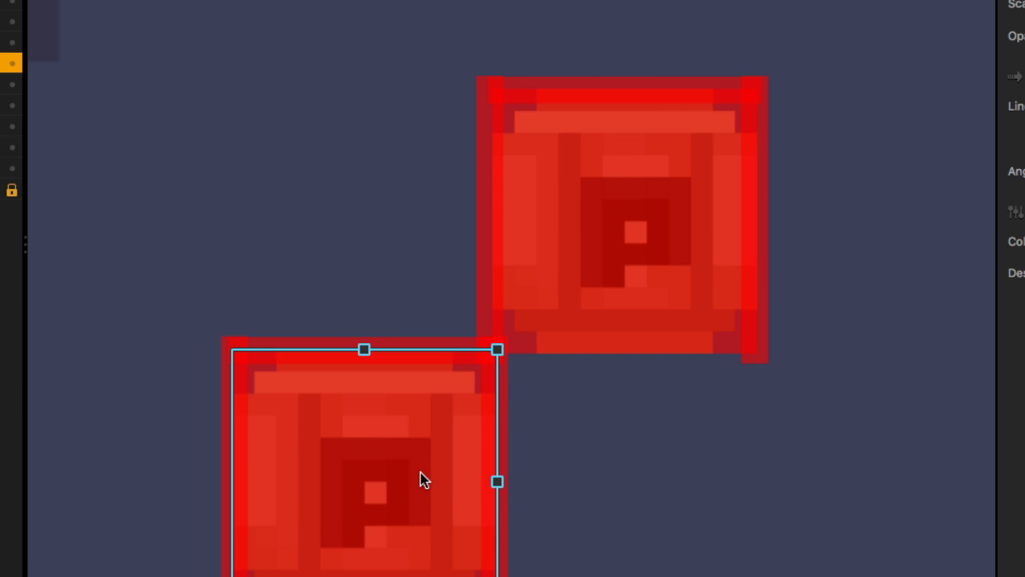
pyautogui.press('Delete')
pyautogui.click(490, 453)
pyautogui.press('Delete')
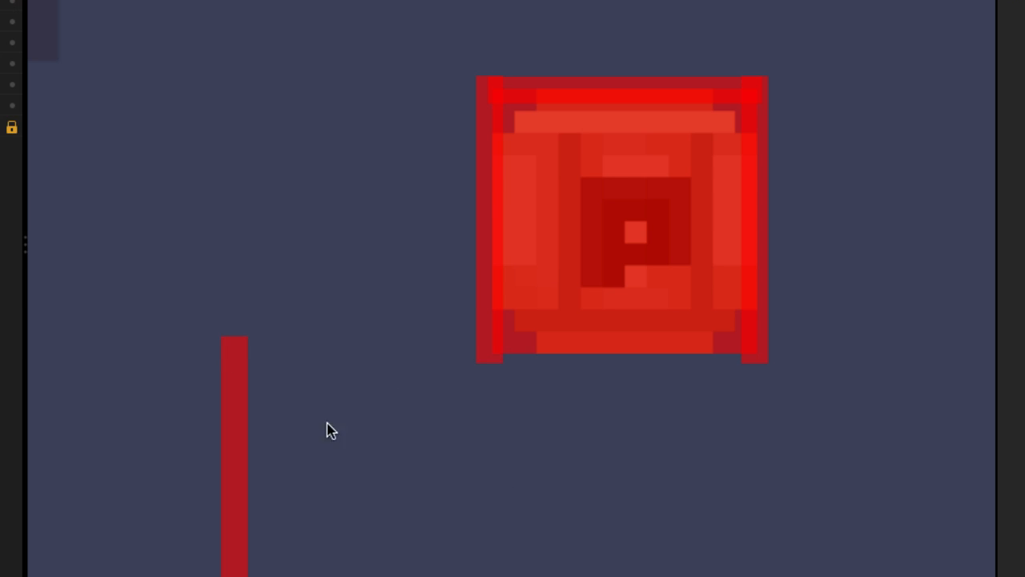
pyautogui.click(248, 458)
pyautogui.press('Delete')
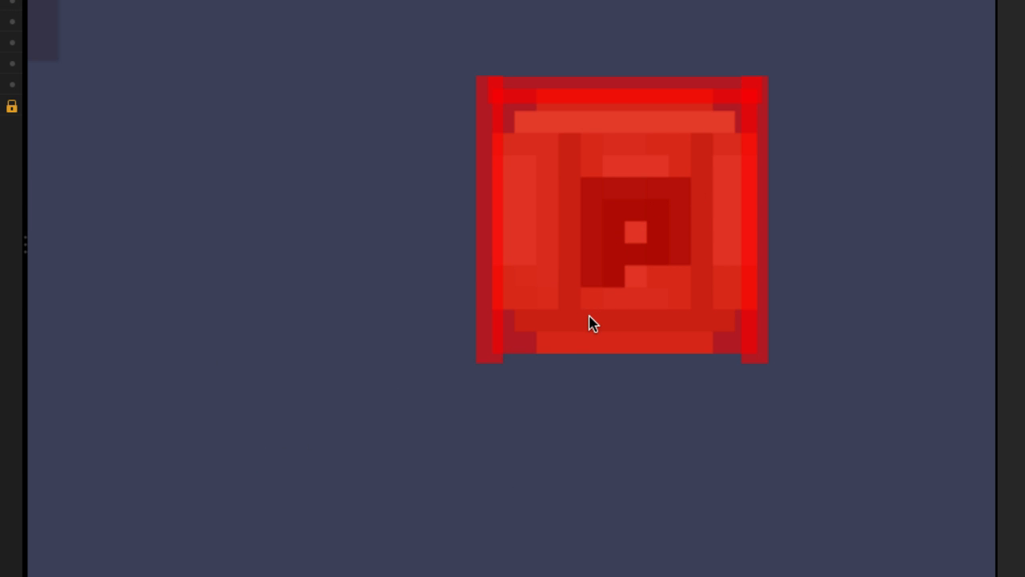
# Lengthen the remaining crate's left barrier and shift it down so it extends slightly below the crate.
pyautogui.scroll(1, 588, 326)
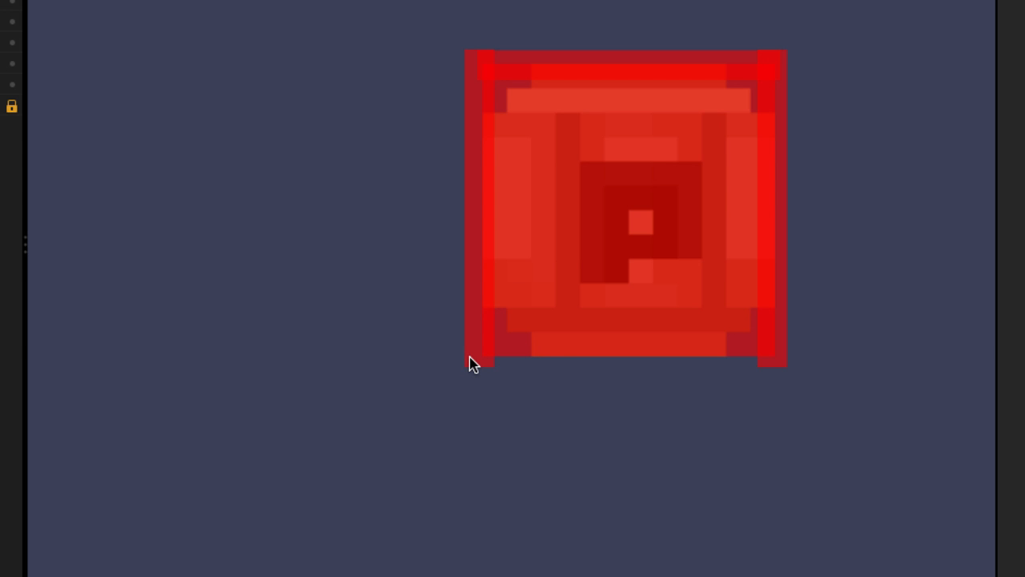
pyautogui.click(481, 339)
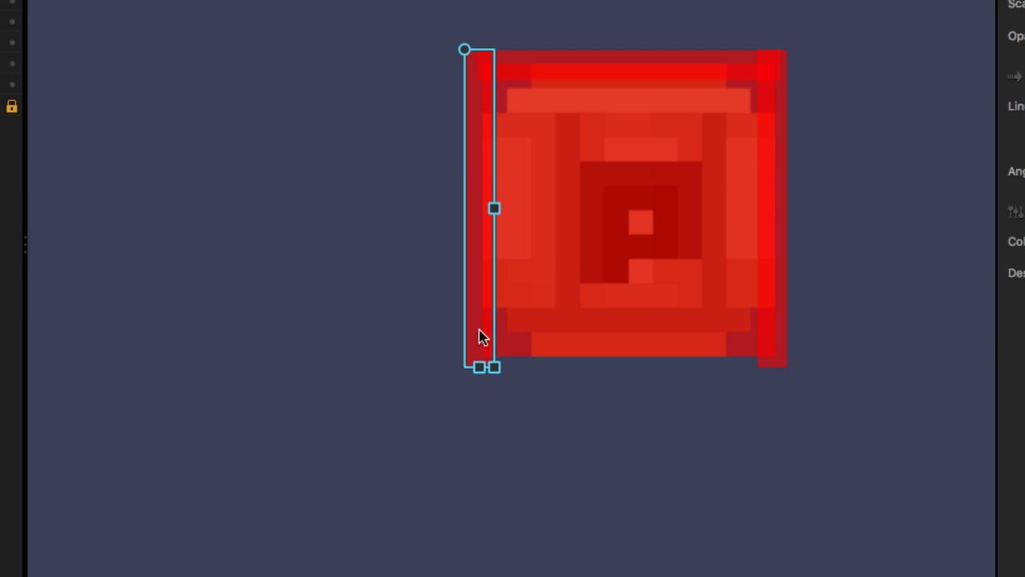
pyautogui.keyDown('alt'); pyautogui.moveTo(479, 367); pyautogui.dragTo(479, 375); pyautogui.keyUp('alt')
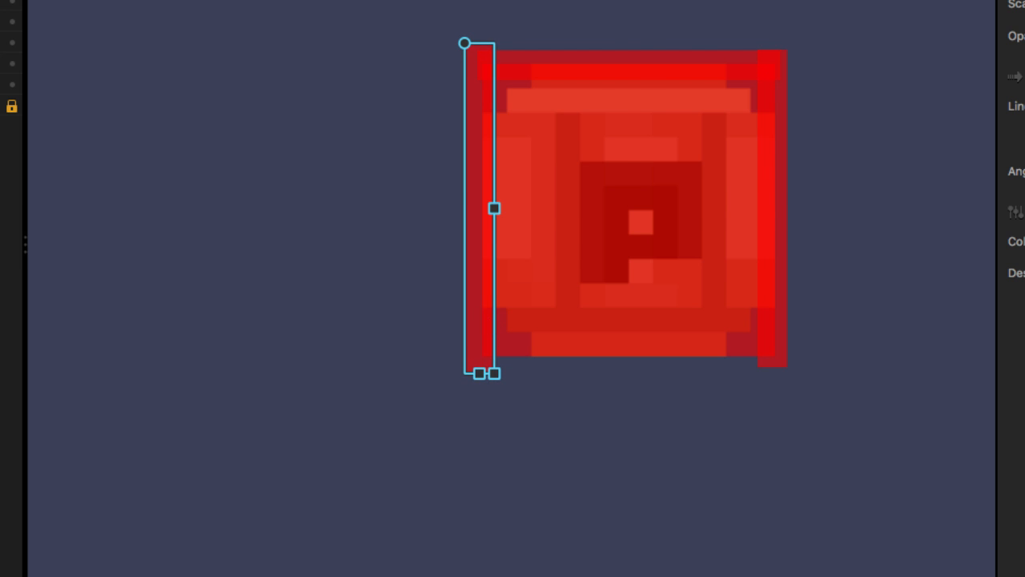
pyautogui.moveTo(486, 290); pyautogui.dragTo(486, 296)
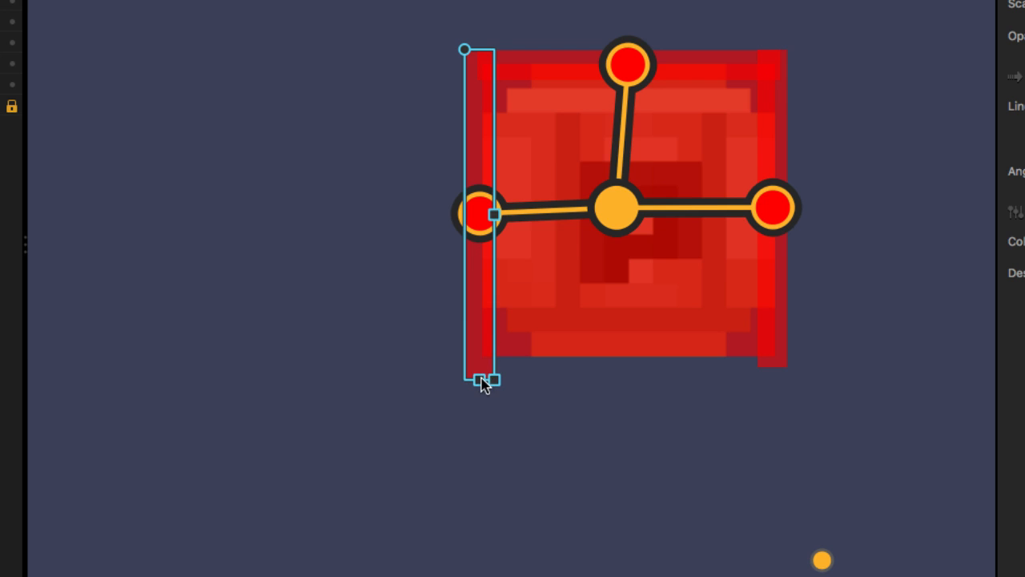
# Lengthen the right barrier and lower it to match the left one, aligning it with the crate's edge.
pyautogui.click(761, 287)
pyautogui.moveTo(774, 376); pyautogui.dragTo(775, 383)
pyautogui.scroll(1, 780, 329)
pyautogui.moveTo(779, 329); pyautogui.dragTo(778, 336)
pyautogui.scroll(1, 778, 335)
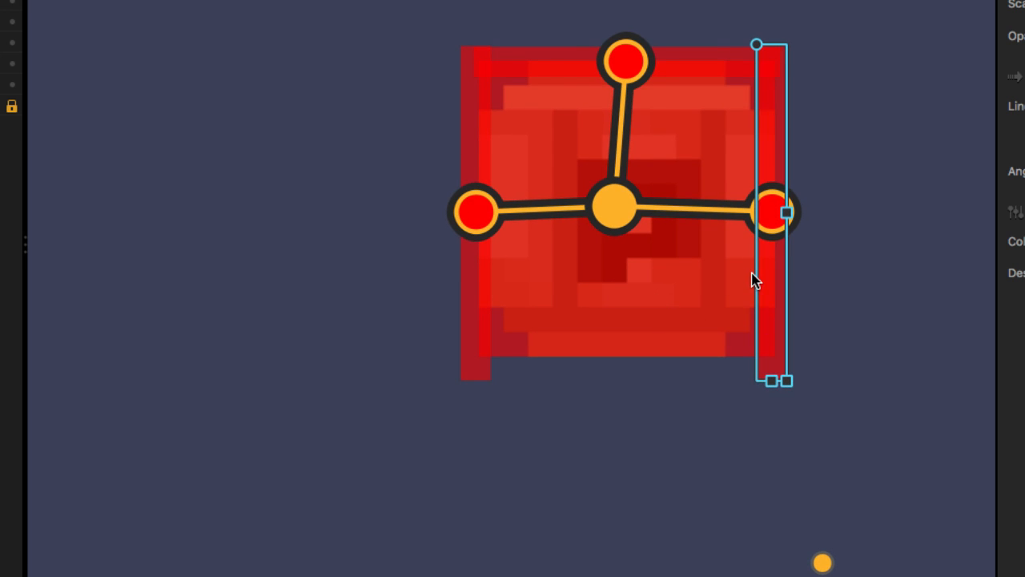
pyautogui.moveTo(781, 282); pyautogui.dragTo(784, 282)
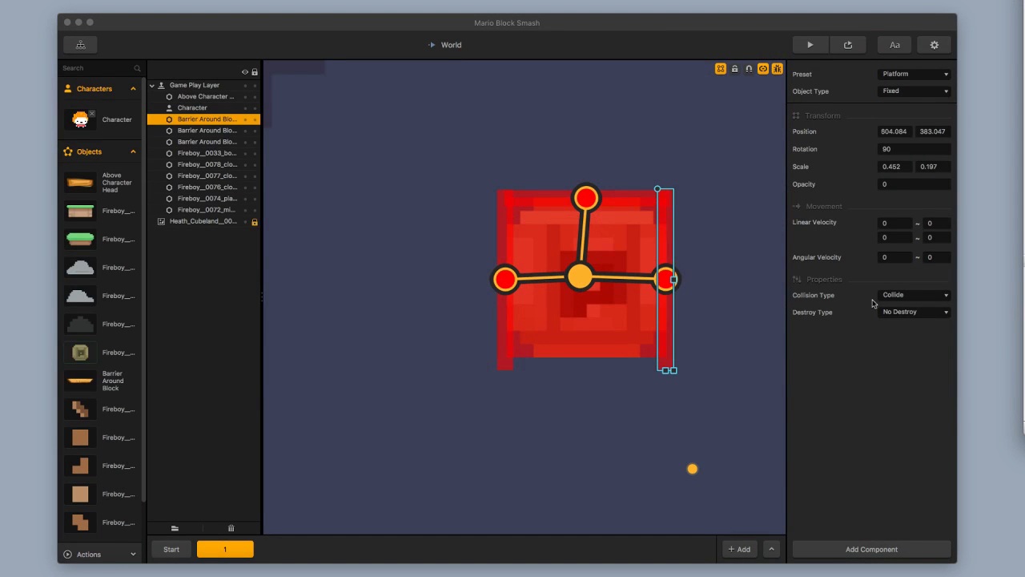
# Remove the Health component from the Barrier Around Block object, add it again, and set its health to 9999.
pyautogui.click(111, 387)
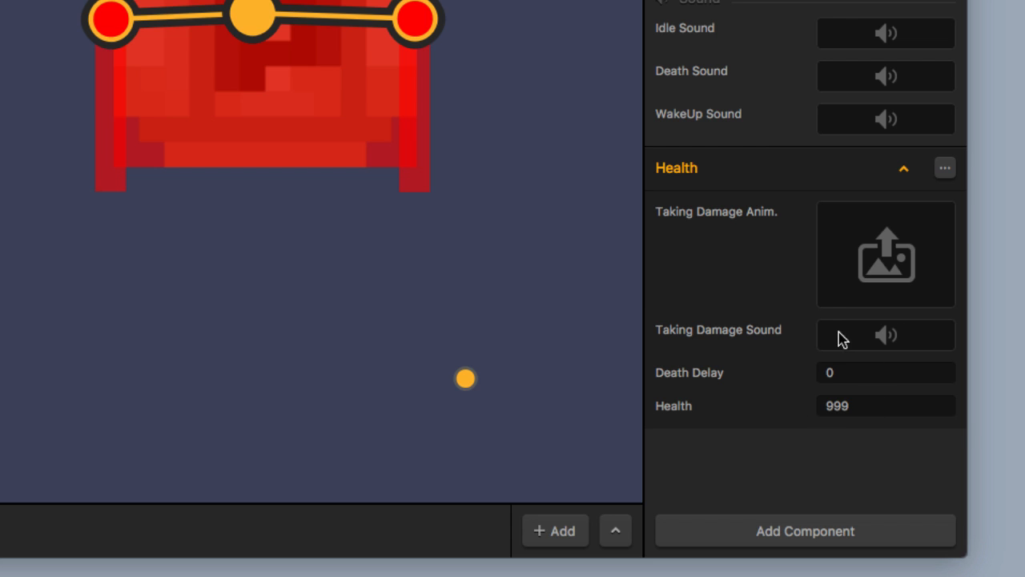
pyautogui.click(822, 531)
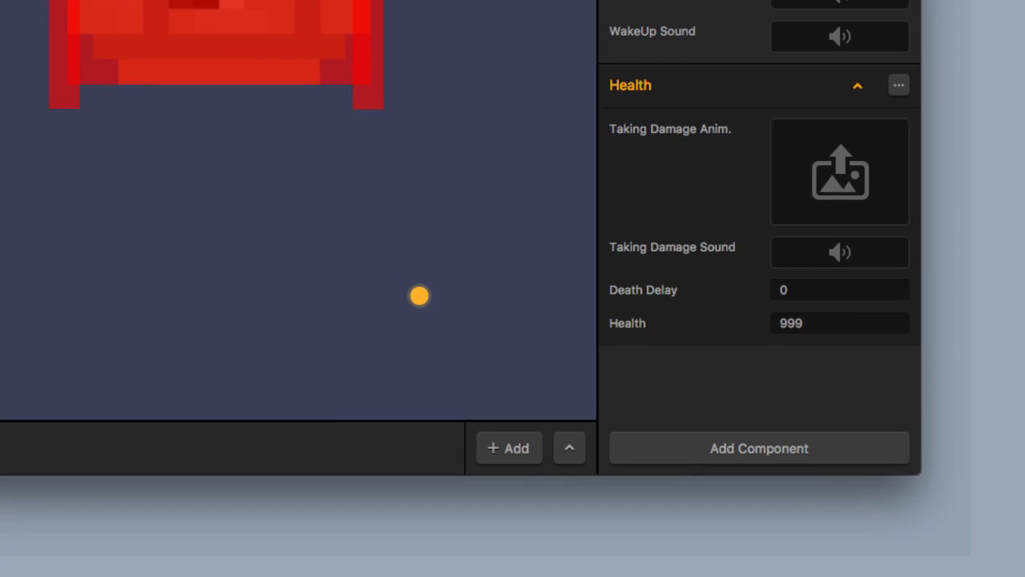
pyautogui.click(771, 531)
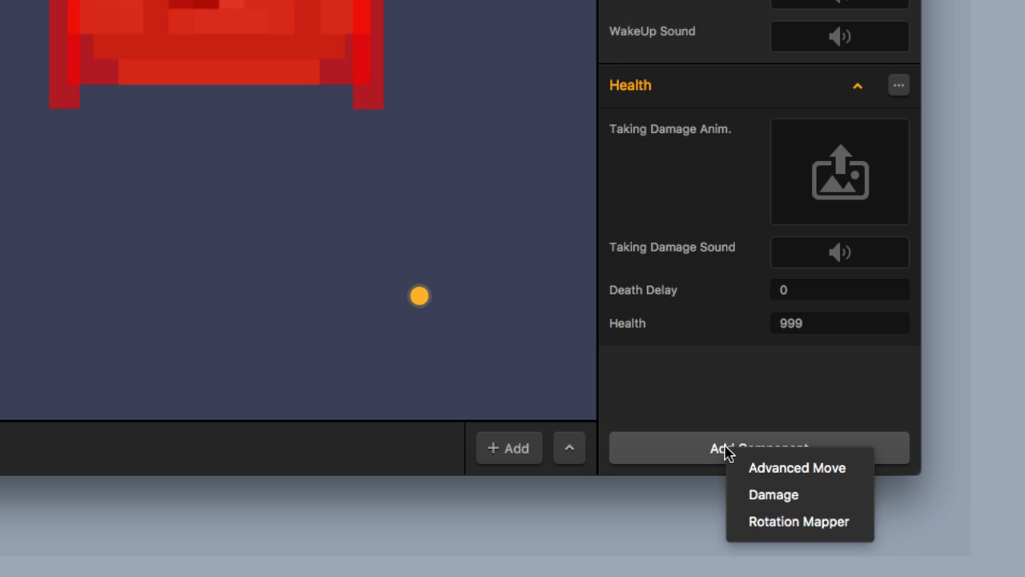
pyautogui.click(701, 410)
pyautogui.click(899, 85)
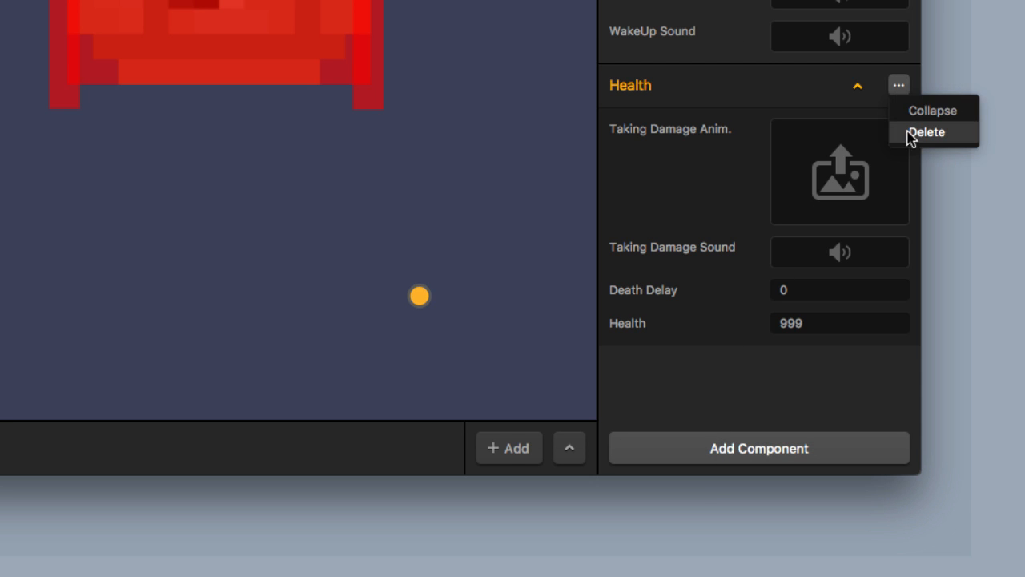
pyautogui.click(914, 134)
pyautogui.click(774, 446)
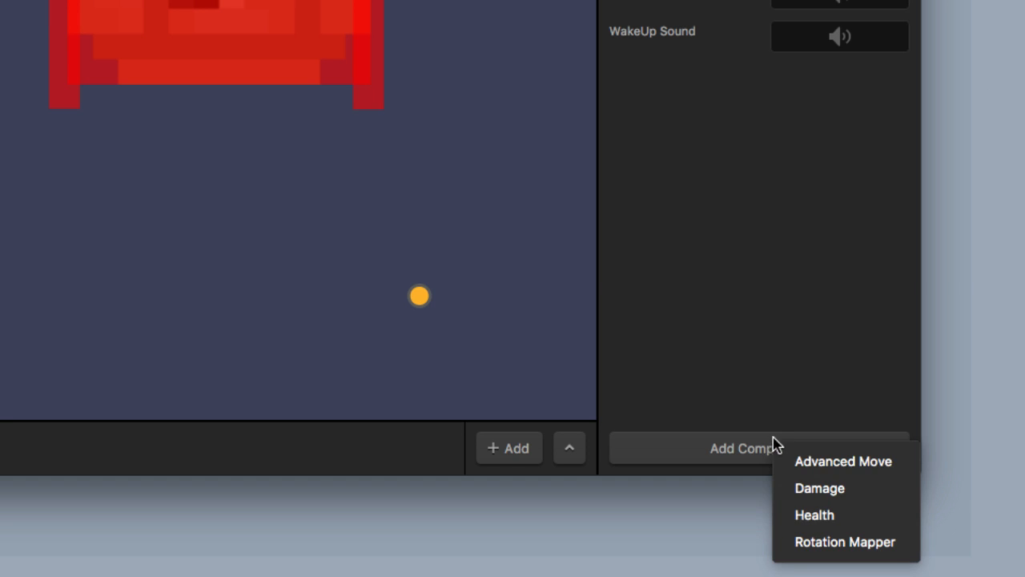
pyautogui.click(817, 515)
pyautogui.click(803, 317)
pyautogui.click(722, 374)
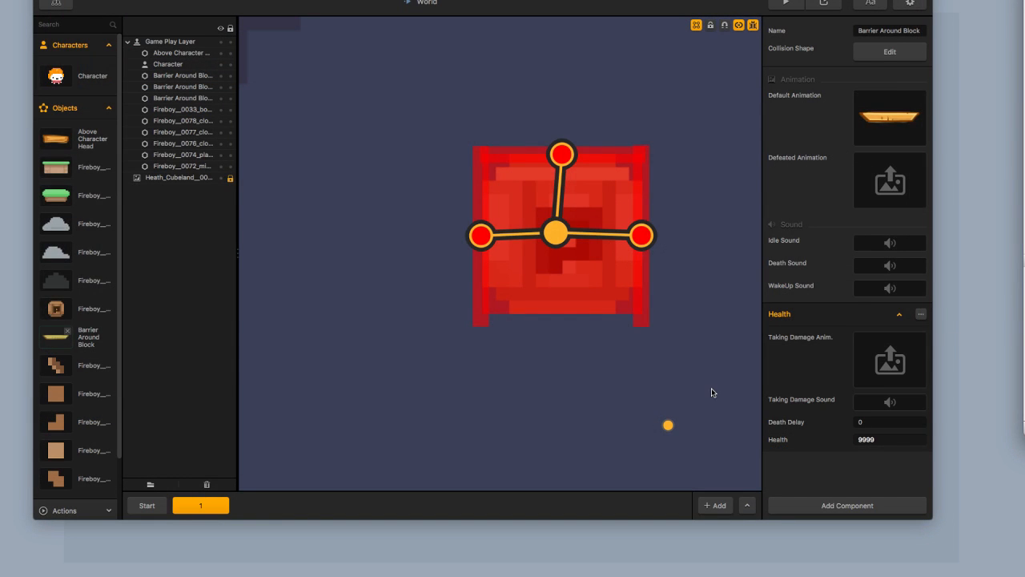
# Test jumping at the crate with the adjusted barriers in the preview, and end the preview.
pyautogui.scroll(-3, 712, 388)
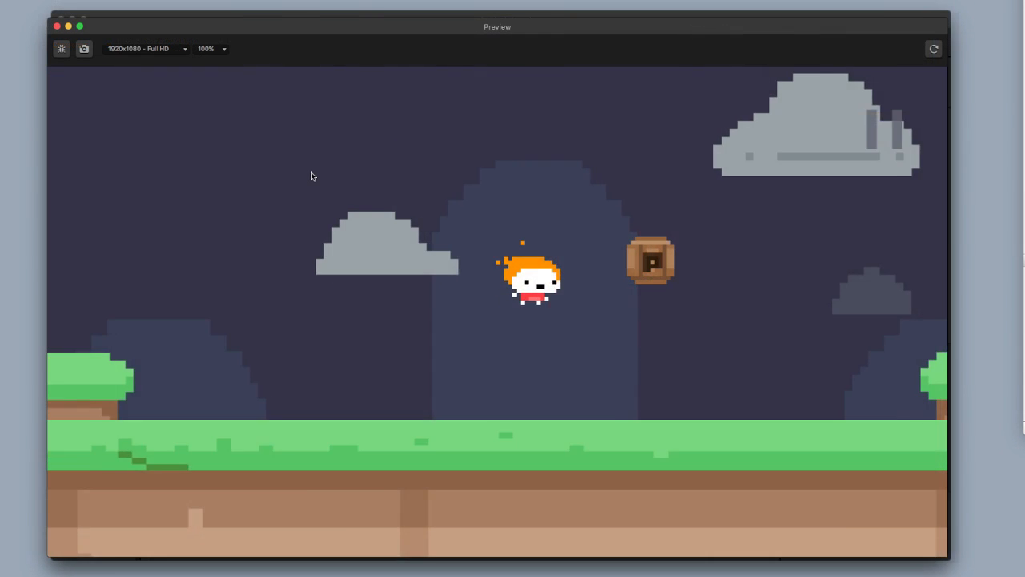
pyautogui.press('Right')
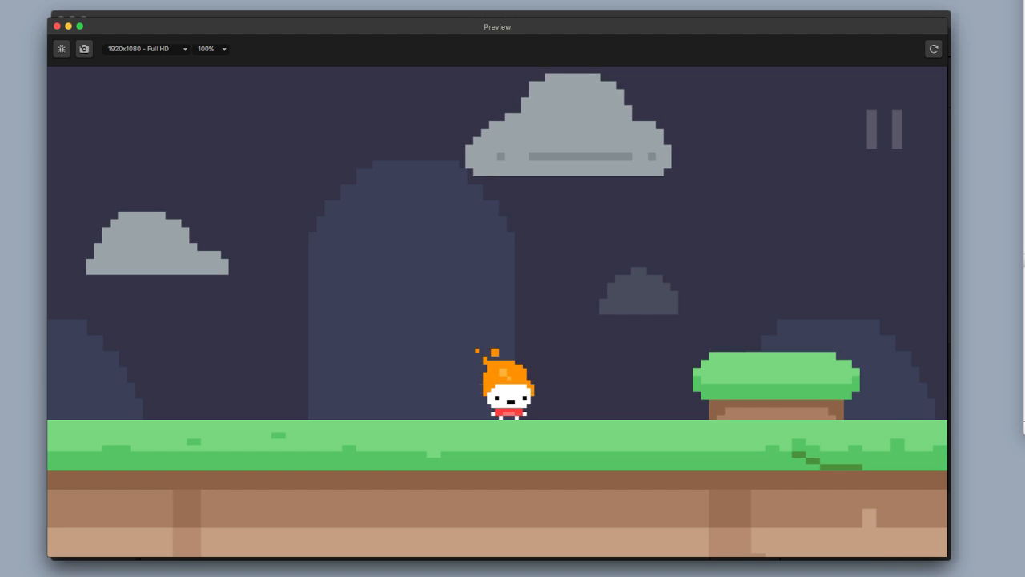
pyautogui.click(57, 27)
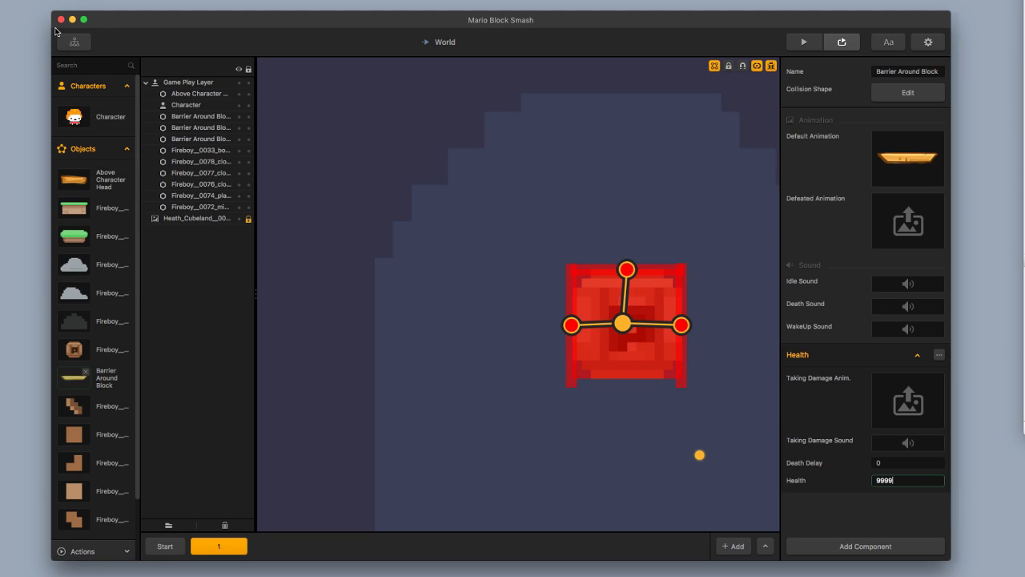
# In the Start scene, narrow the Above Character Head object to the width of the character's collision shape and centre it.
pyautogui.click(157, 551)
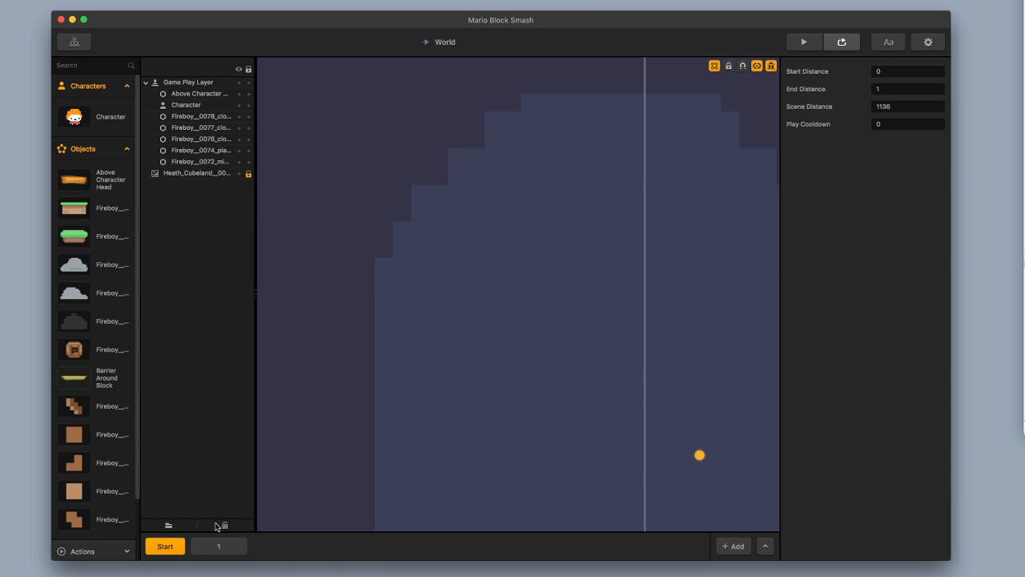
pyautogui.scroll(-5, 422, 482)
pyautogui.click(402, 479)
pyautogui.scroll(1, 437, 465)
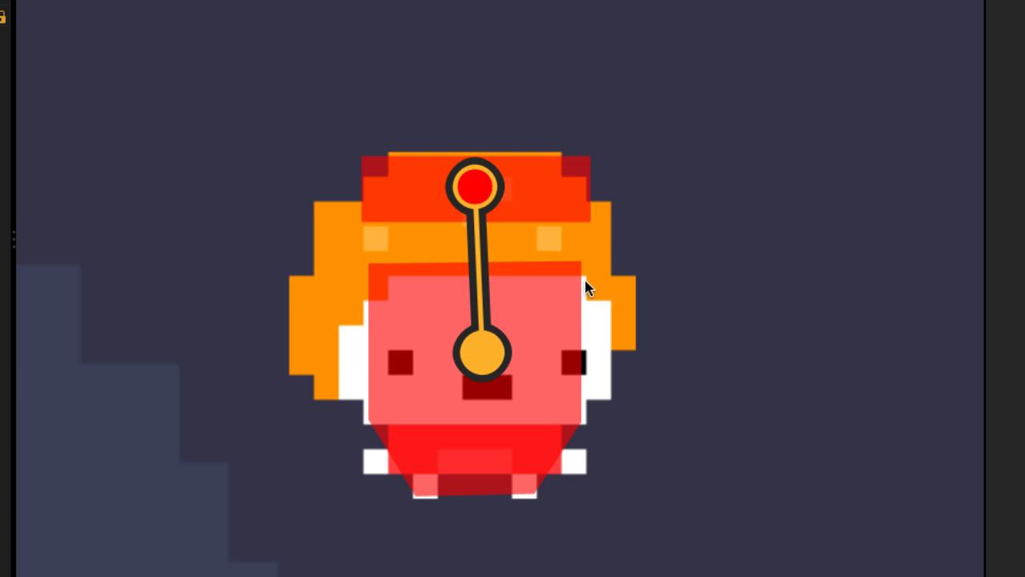
pyautogui.click(549, 190)
pyautogui.moveTo(592, 190); pyautogui.dragTo(581, 190)
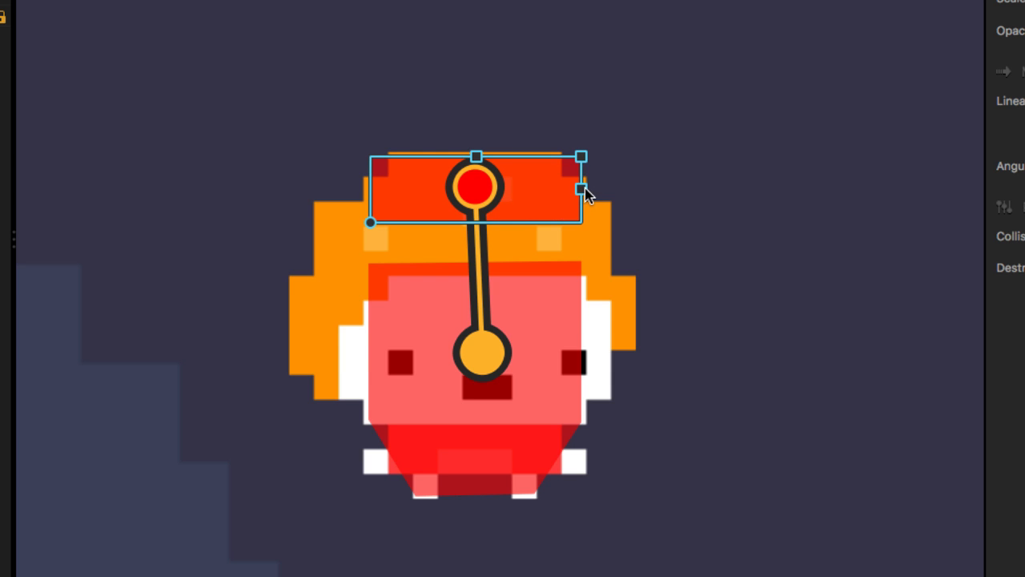
pyautogui.moveTo(564, 194); pyautogui.dragTo(563, 194)
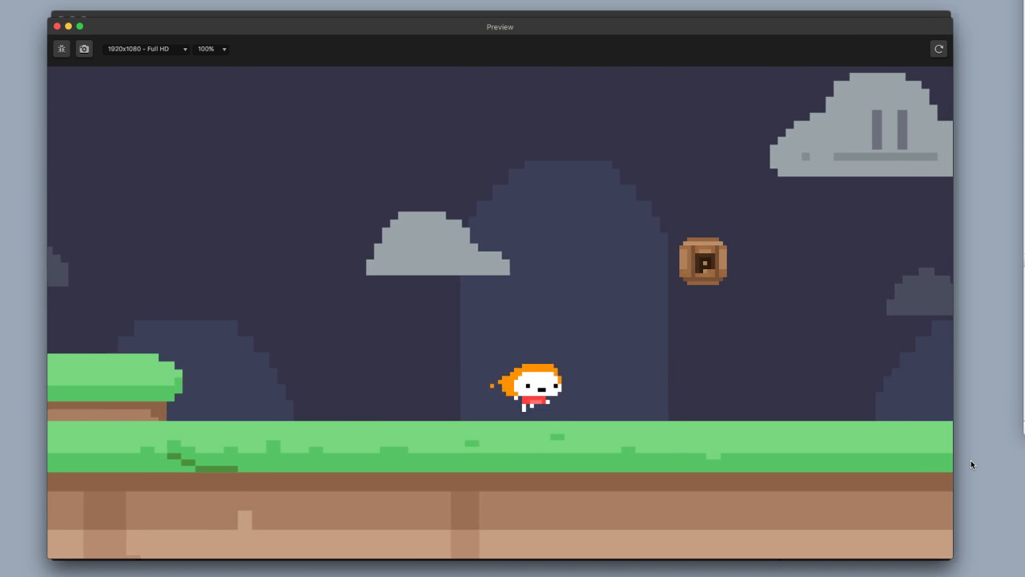
# Test jumping under the crate in the preview, smash it from below, and run on to the next crate.
pyautogui.press('space')
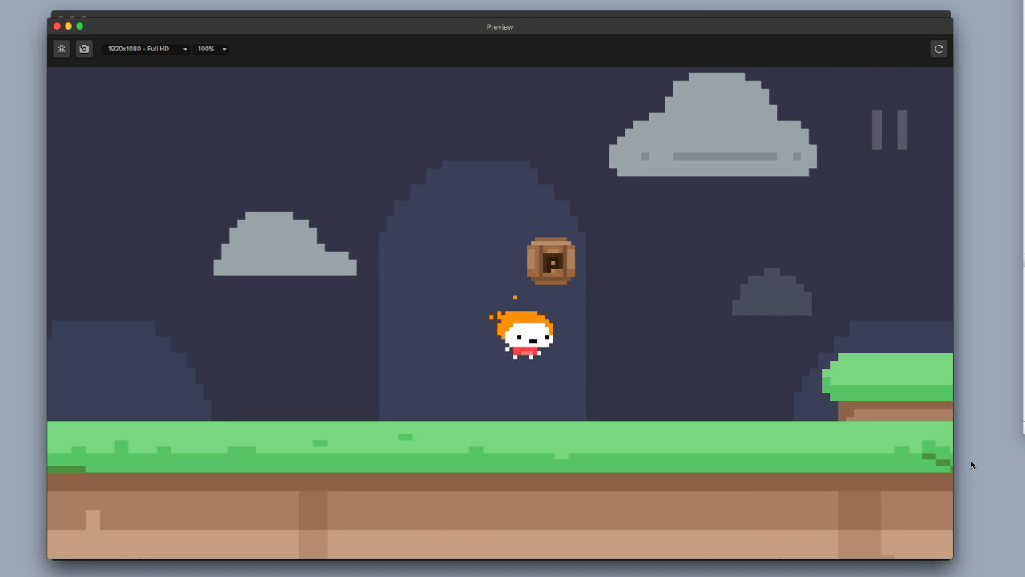
pyautogui.press('Left')
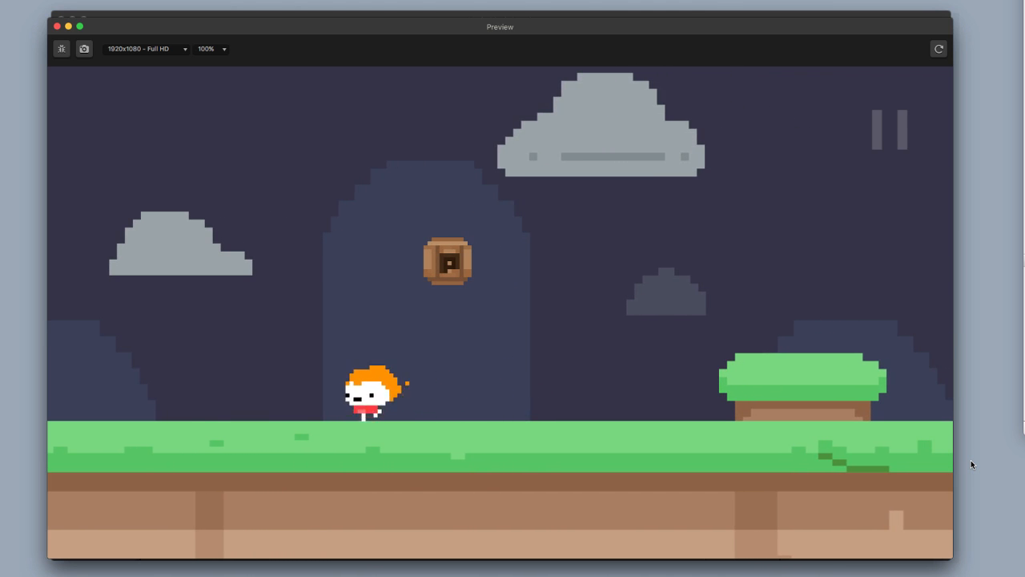
pyautogui.press('Right')
pyautogui.press('space')
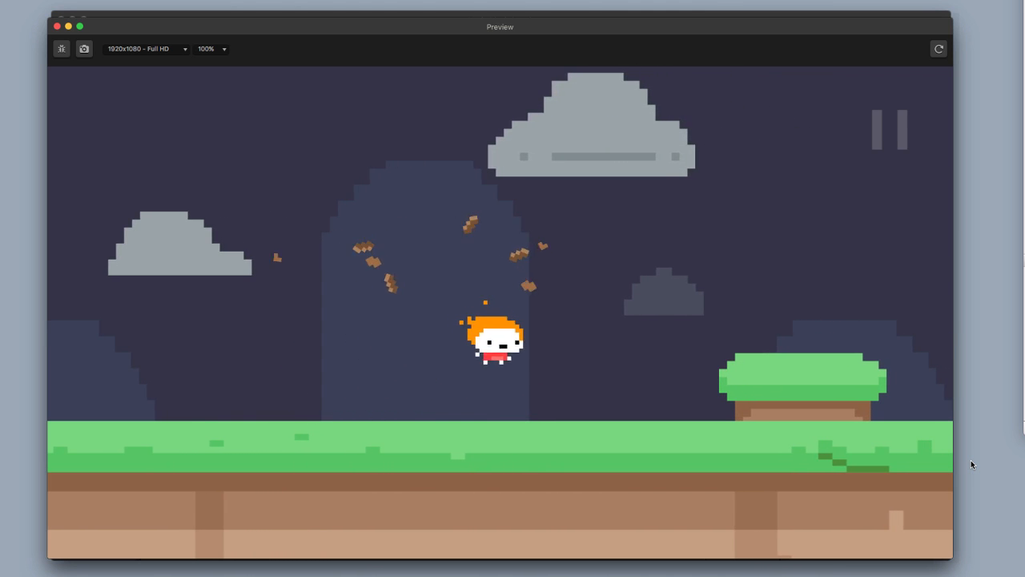
pyautogui.press('space')
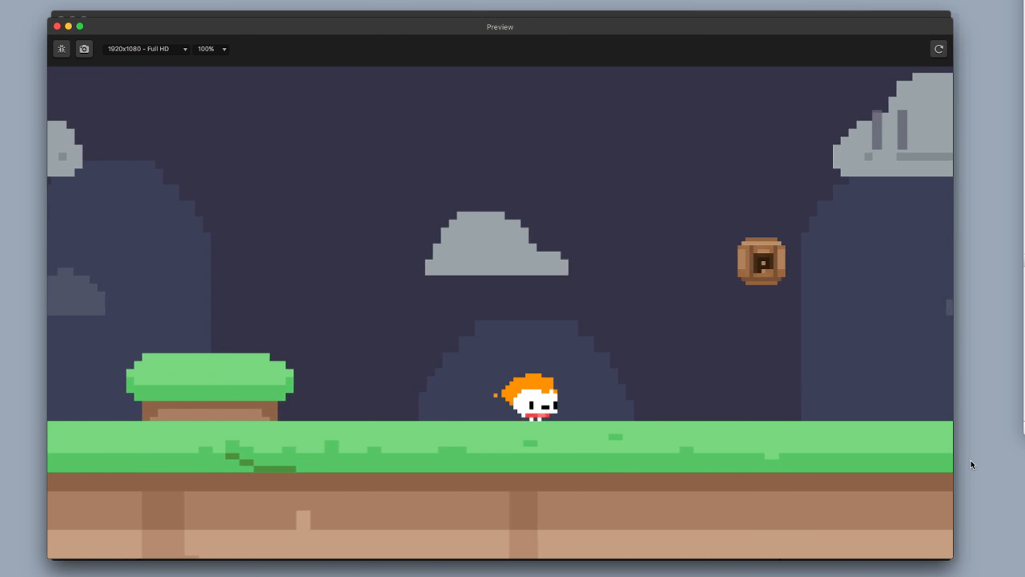
# Test jumping against the left side of the next crate, and smash it from below.
pyautogui.press('space')
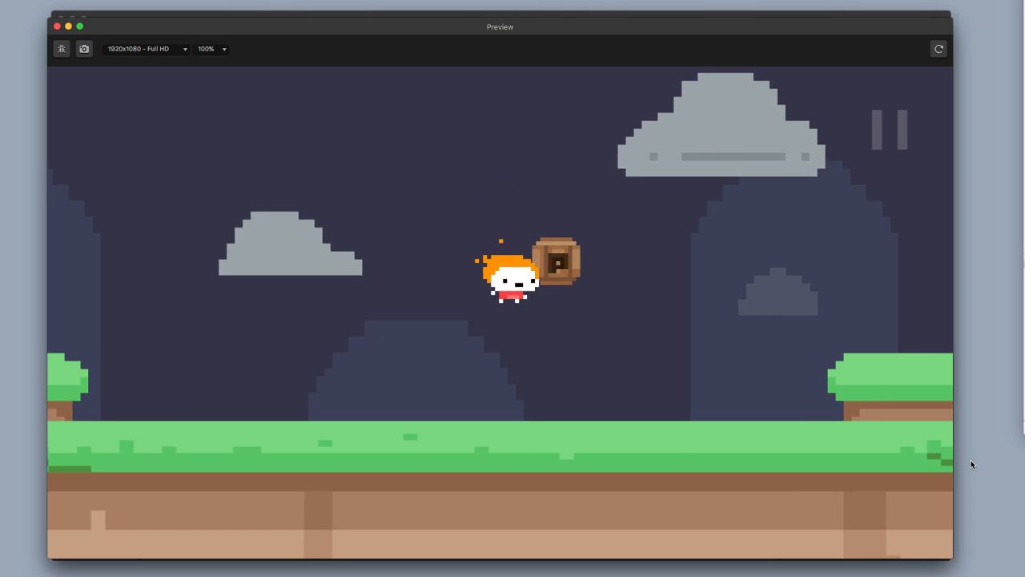
pyautogui.press('space')
pyautogui.press('Left')
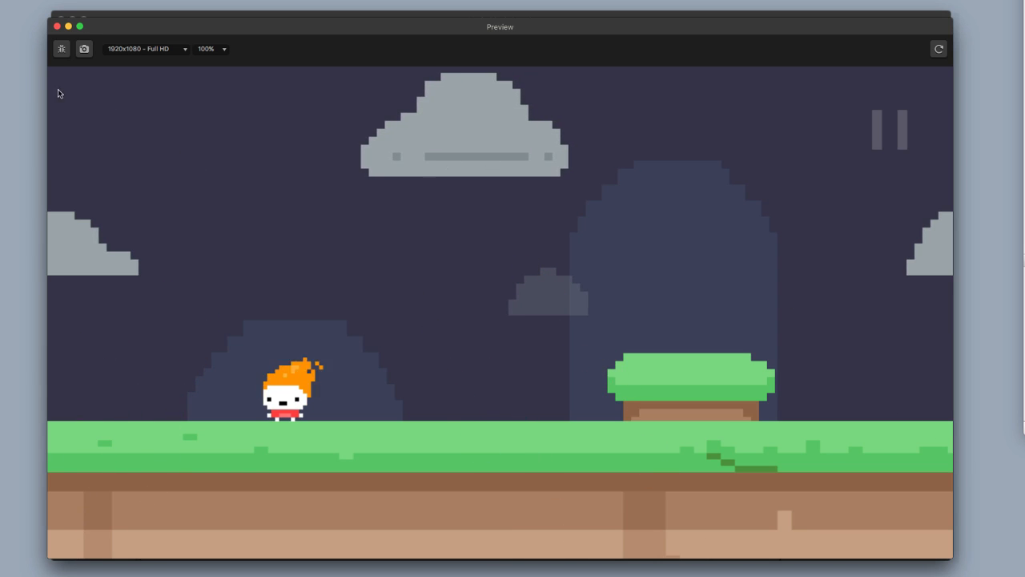
# Show the collision outlines in the preview, and test jumping onto the next crate's upper left corner and past it.
pyautogui.click(60, 49)
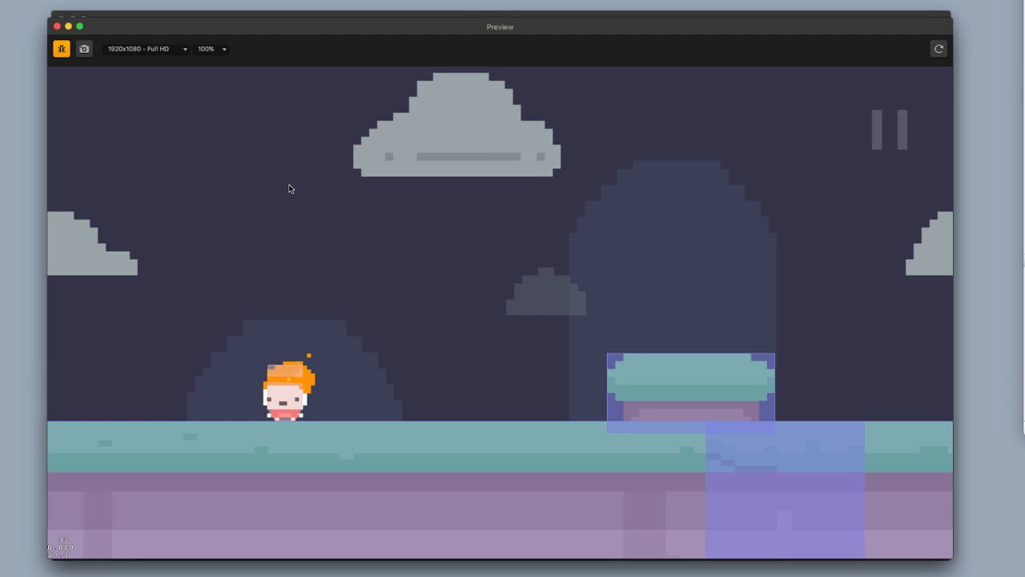
pyautogui.press('Right')
pyautogui.press('space')
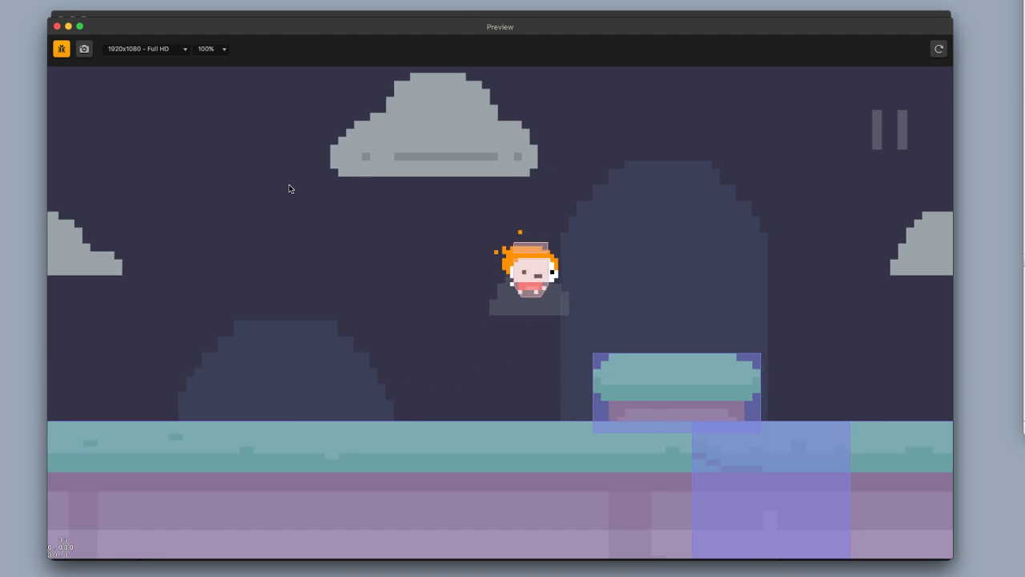
pyautogui.press('Right')
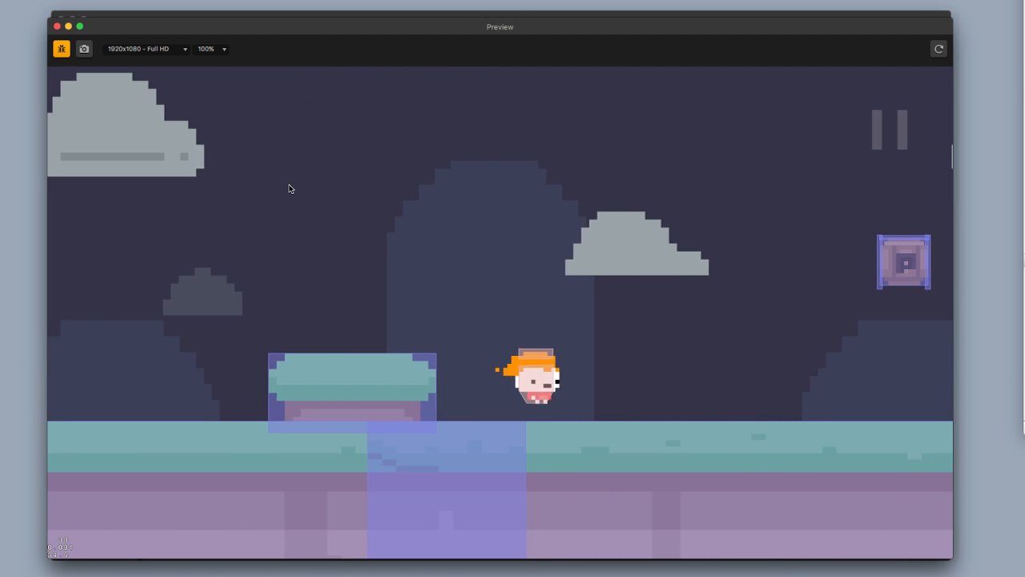
pyautogui.press('Right')
pyautogui.press('space')
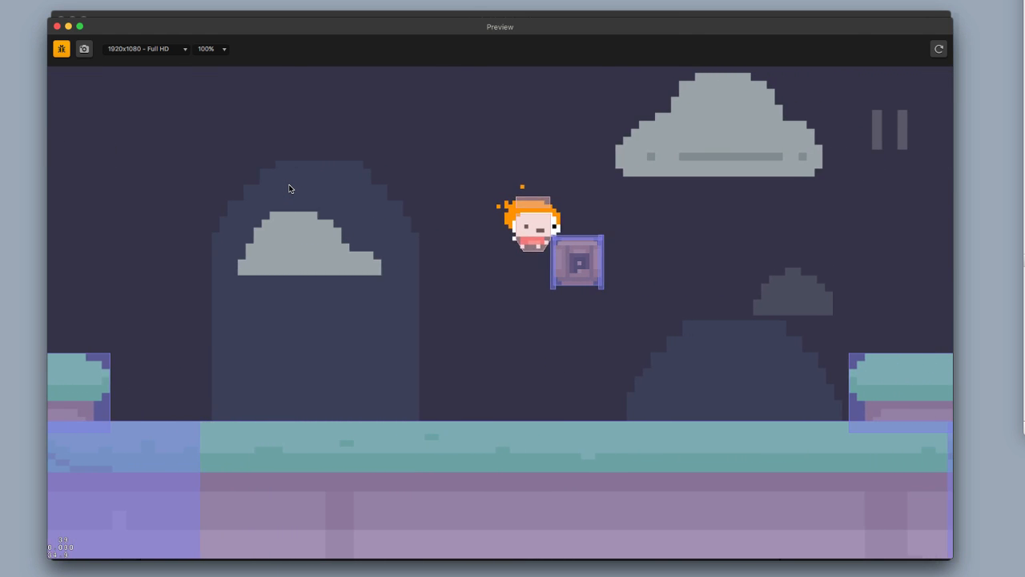
pyautogui.press('Right')
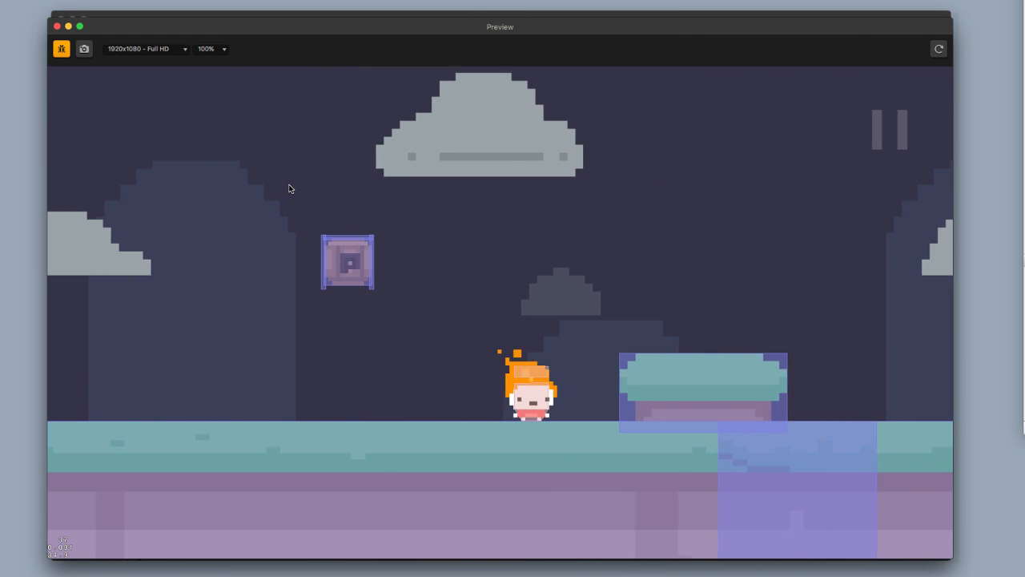
# Jump back at the crate's lower right corner to smash it from below with the collision outlines shown.
pyautogui.press('Left')
pyautogui.press('space')
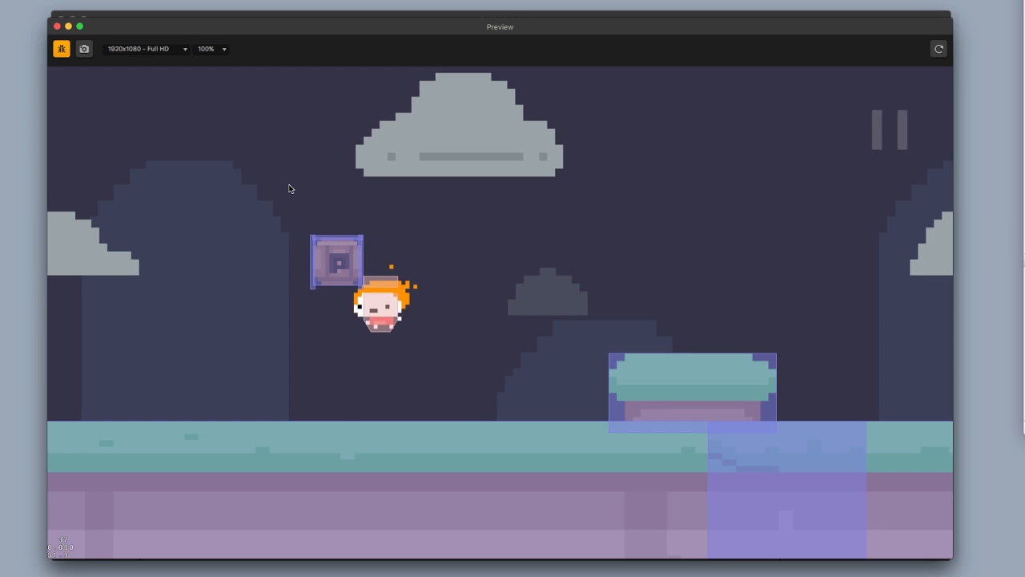
pyautogui.press('Left')
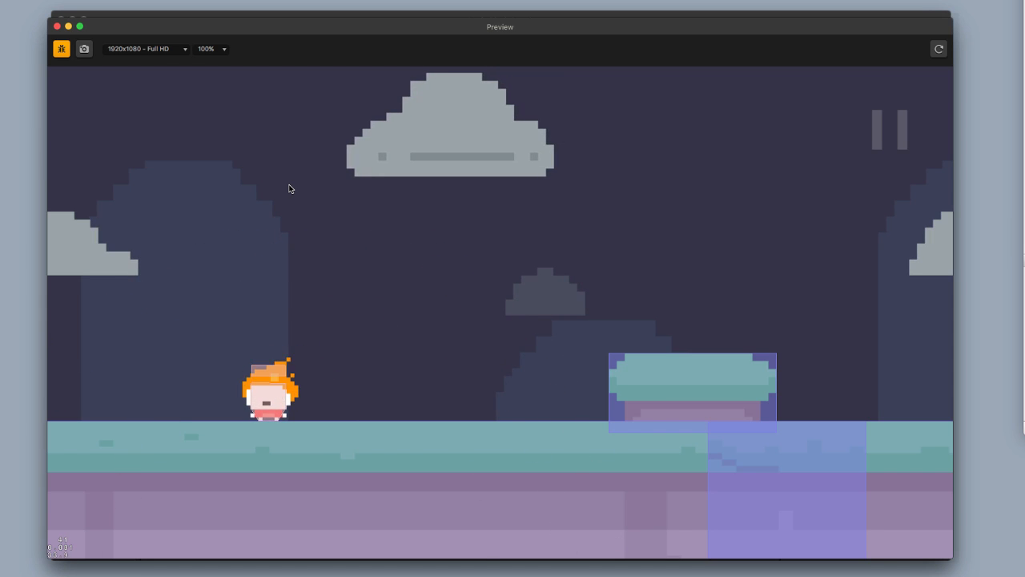
# Close the preview, narrow the character's head hitbox to a horizontal scale of 0.358, and nudge it right to X 256.514.
pyautogui.click(104, 14)
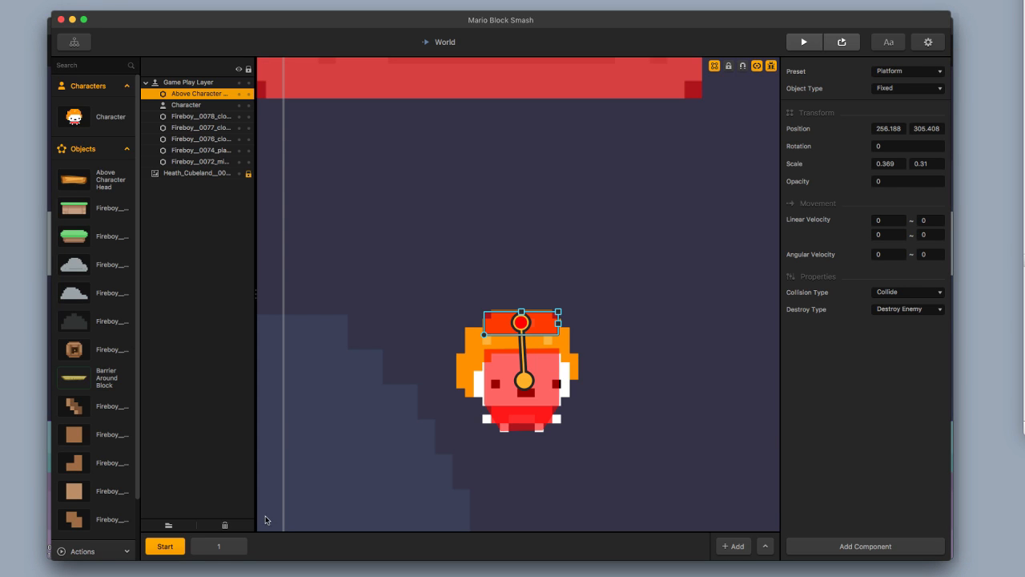
pyautogui.scroll(5, 531, 329)
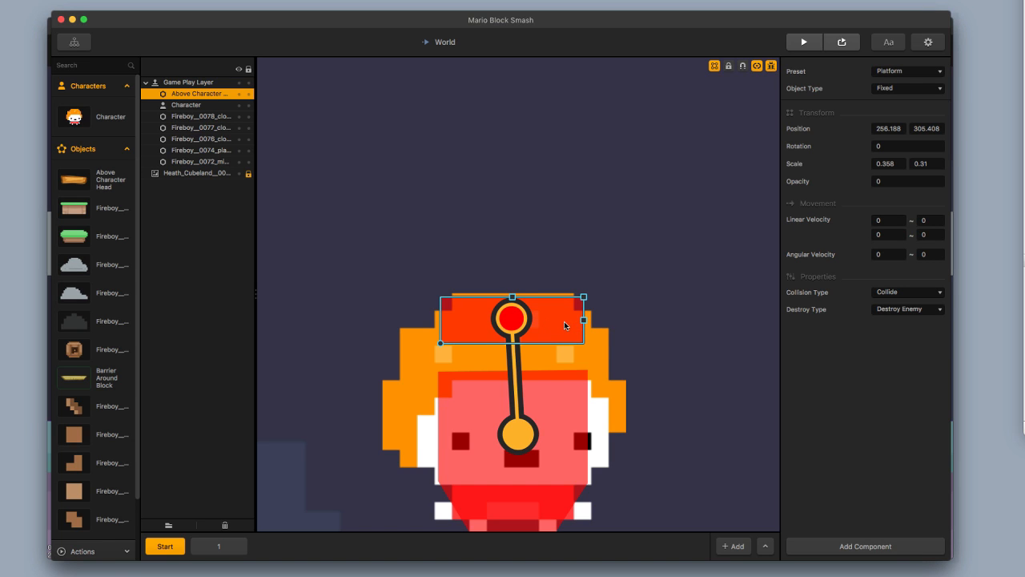
pyautogui.moveTo(565, 326); pyautogui.dragTo(566, 325)
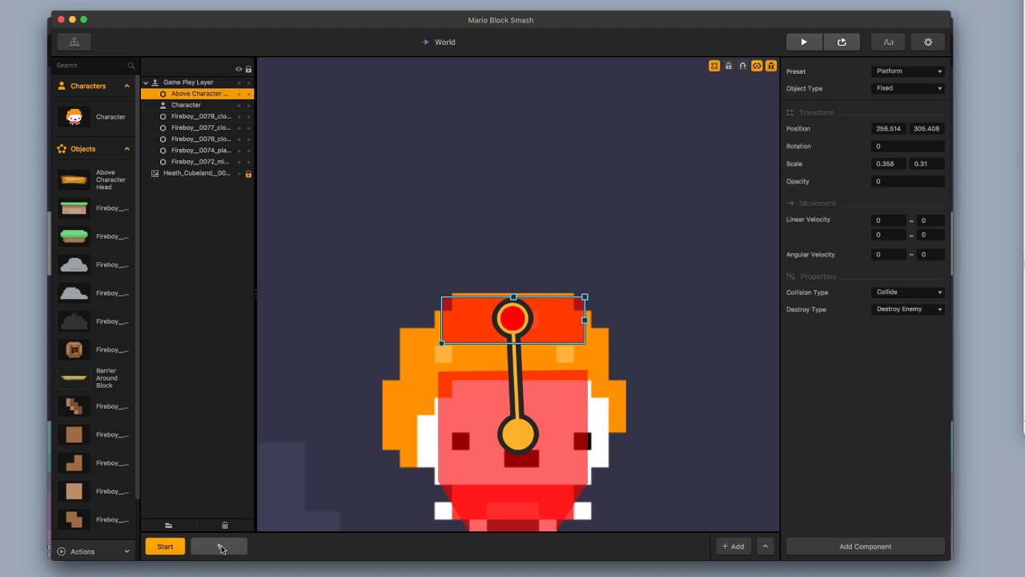
# In scene 1, move the barrier on the crate's right side slightly outward to X 605.07.
pyautogui.click(222, 549)
pyautogui.scroll(-1, 613, 367)
pyautogui.click(670, 355)
pyautogui.press('space')
pyautogui.moveTo(678, 355); pyautogui.dragTo(426, 383)
pyautogui.moveTo(573, 363); pyautogui.dragTo(493, 350)
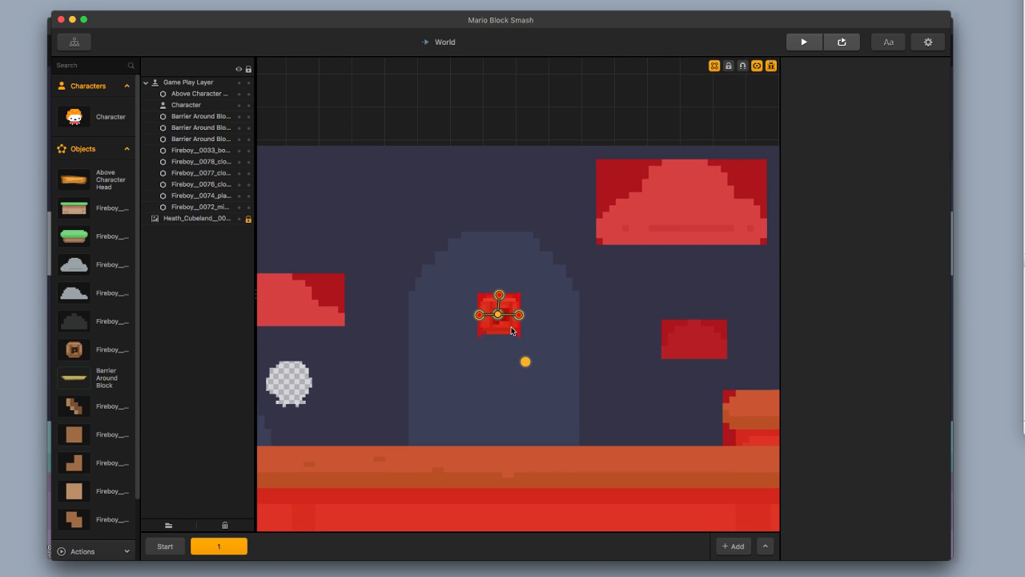
pyautogui.scroll(10, 513, 329)
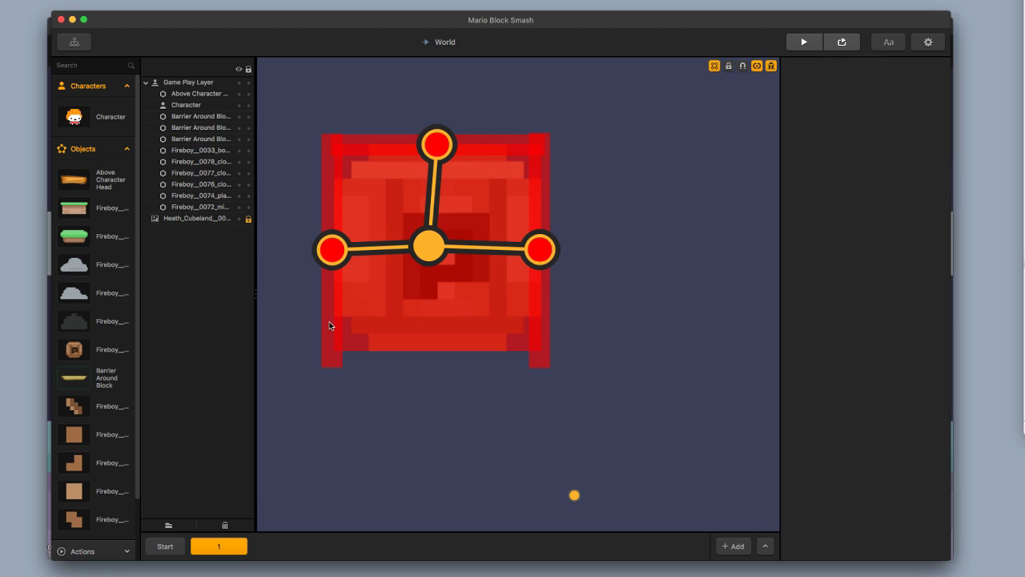
pyautogui.click(540, 316)
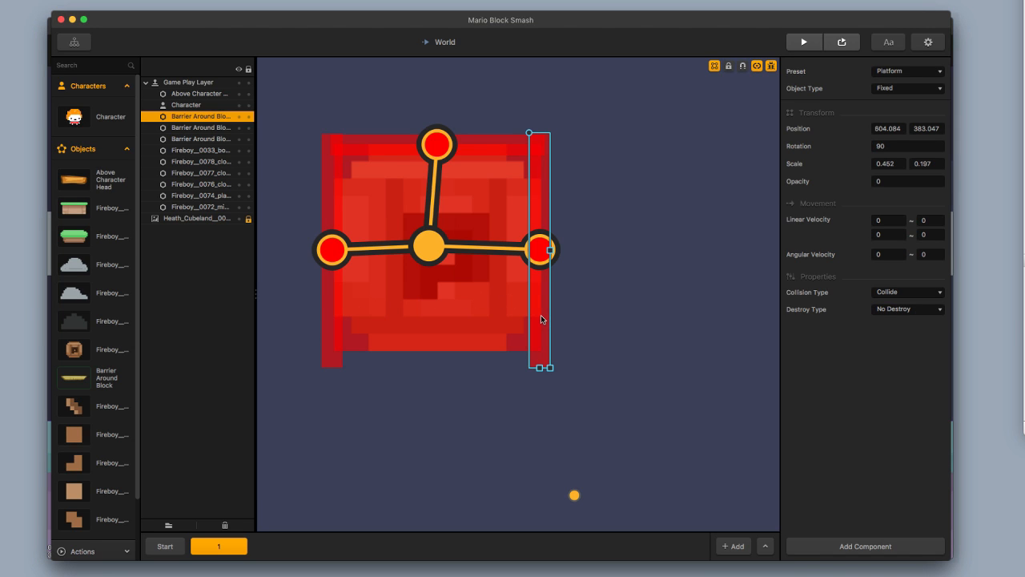
pyautogui.moveTo(540, 315); pyautogui.dragTo(544, 319)
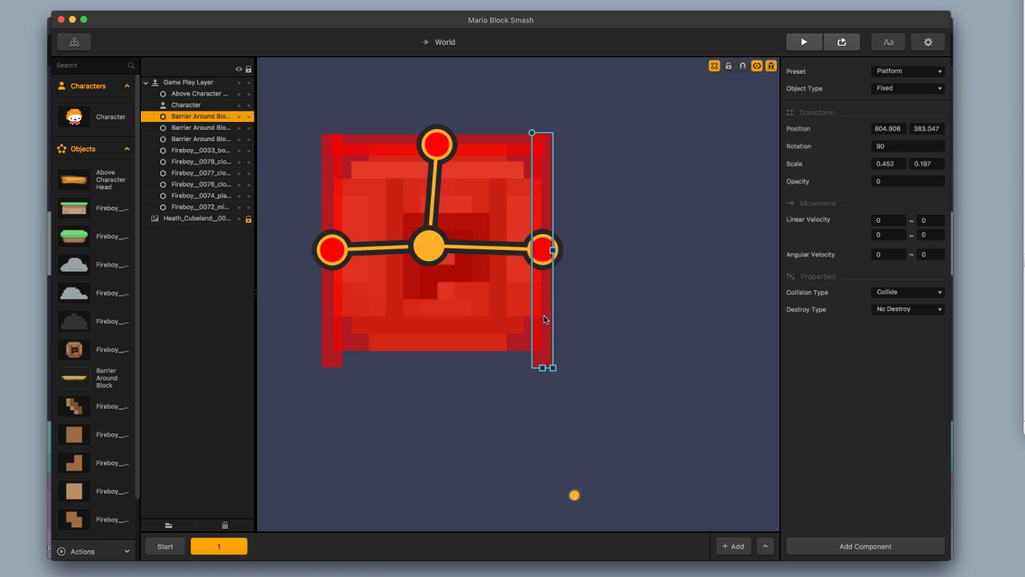
pyautogui.moveTo(544, 316); pyautogui.dragTo(545, 315)
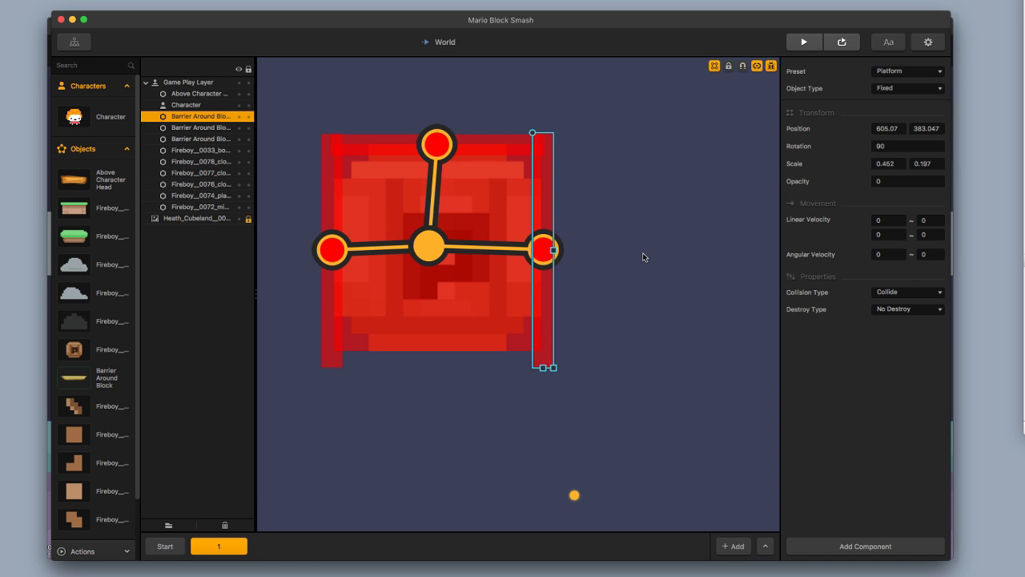
# Preview the game with collision outlines hidden, and turn off connection mode and debug mode in the scene editor.
pyautogui.click(803, 42)
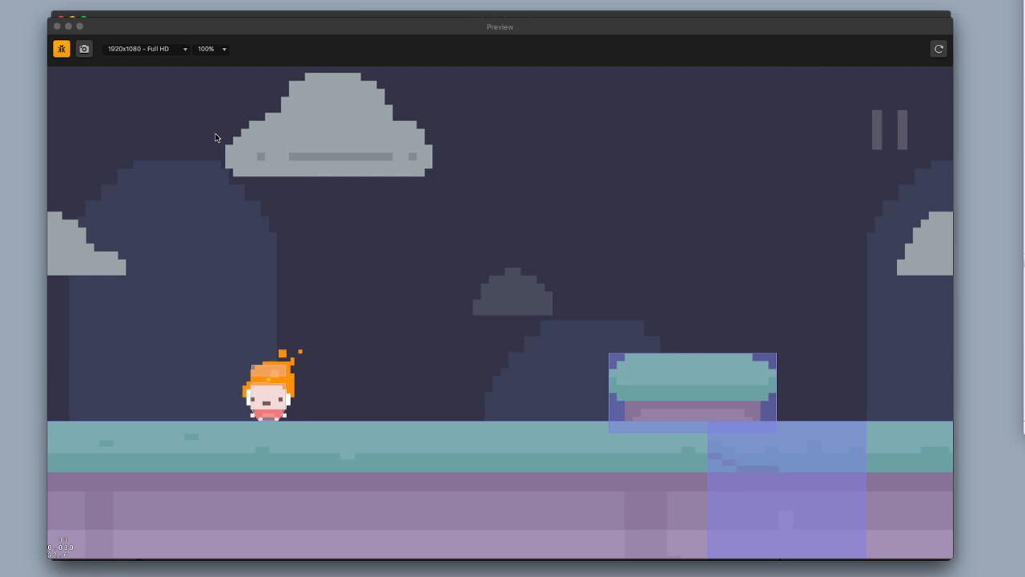
pyautogui.click(56, 51)
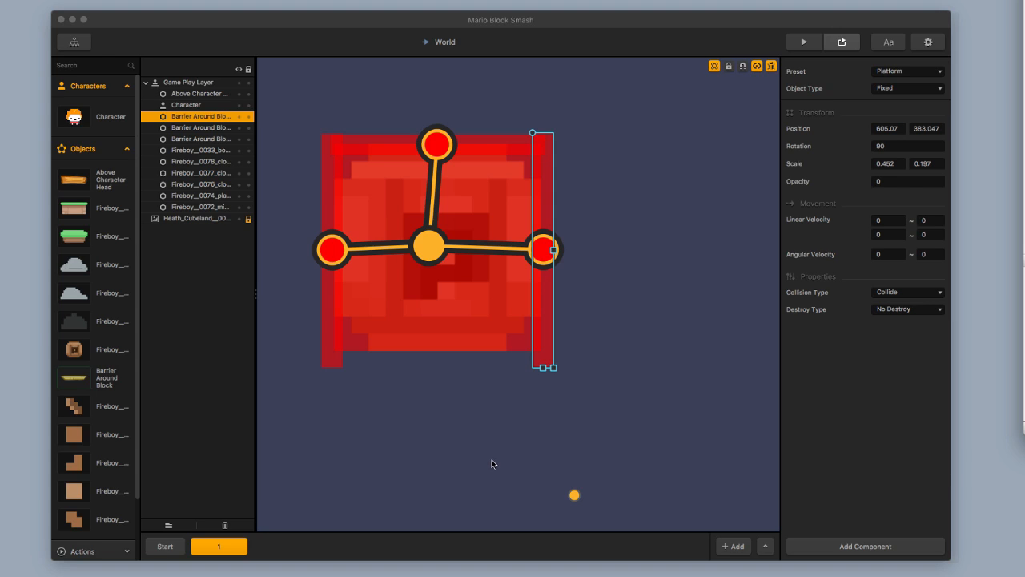
pyautogui.click(758, 69)
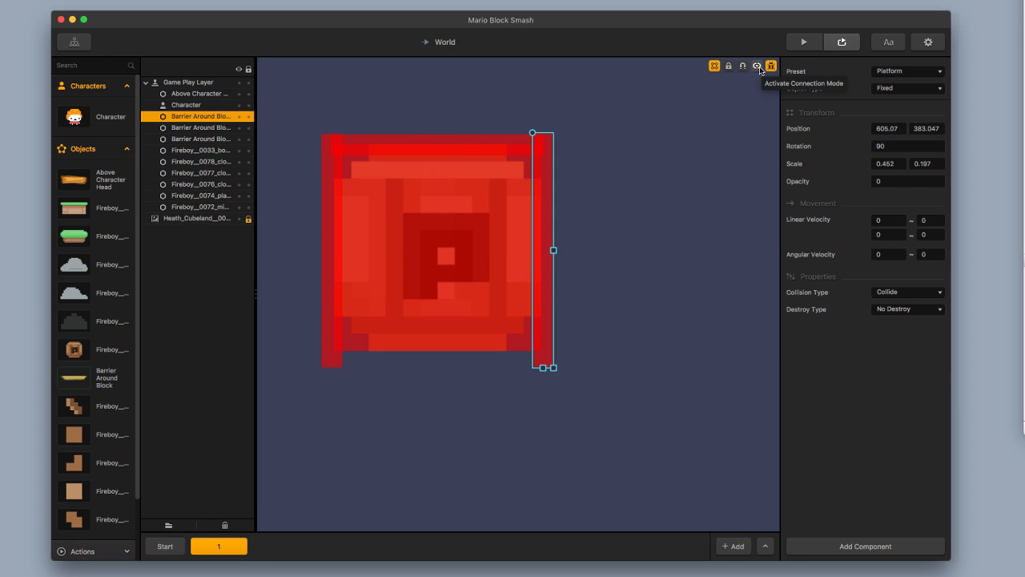
pyautogui.click(756, 69)
pyautogui.click(755, 68)
pyautogui.scroll(-3, 609, 279)
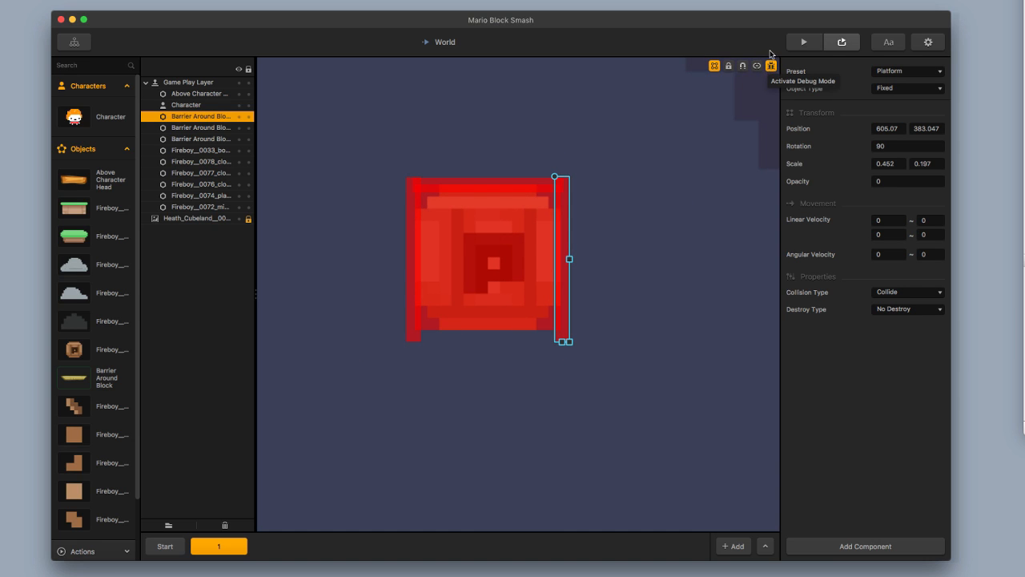
pyautogui.click(770, 67)
pyautogui.scroll(-5, 577, 293)
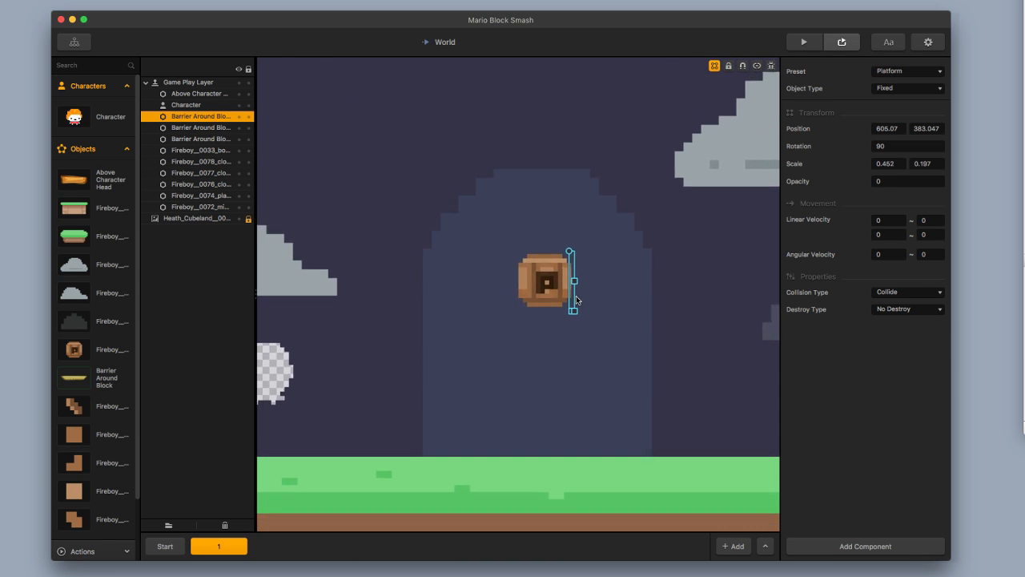
# Duplicate the crate with its barriers directly below, and duplicate that copy once to its left and once to its right.
pyautogui.click(591, 365)
pyautogui.scroll(-5, 578, 363)
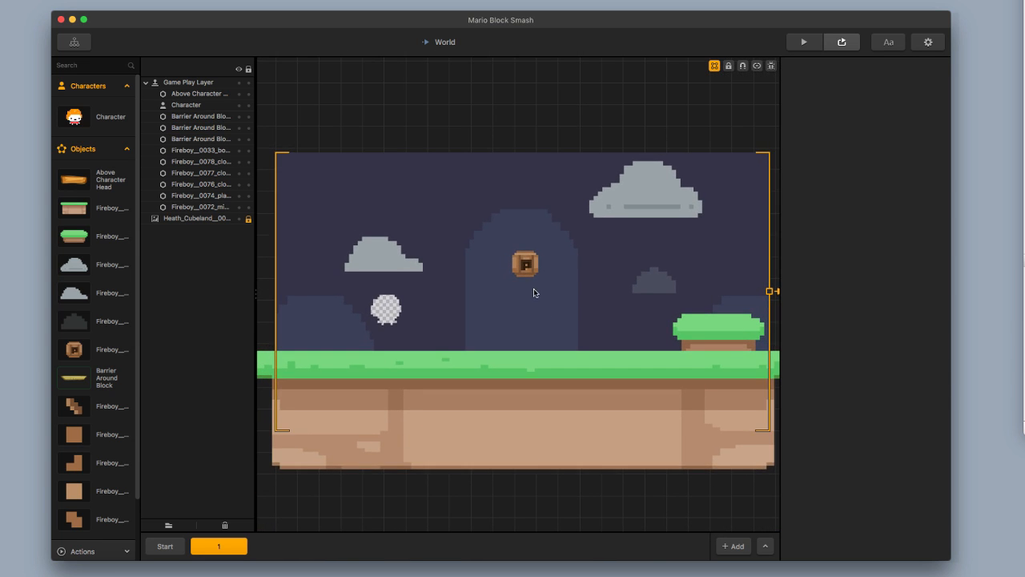
pyautogui.click(526, 264)
pyautogui.press('super+Down')
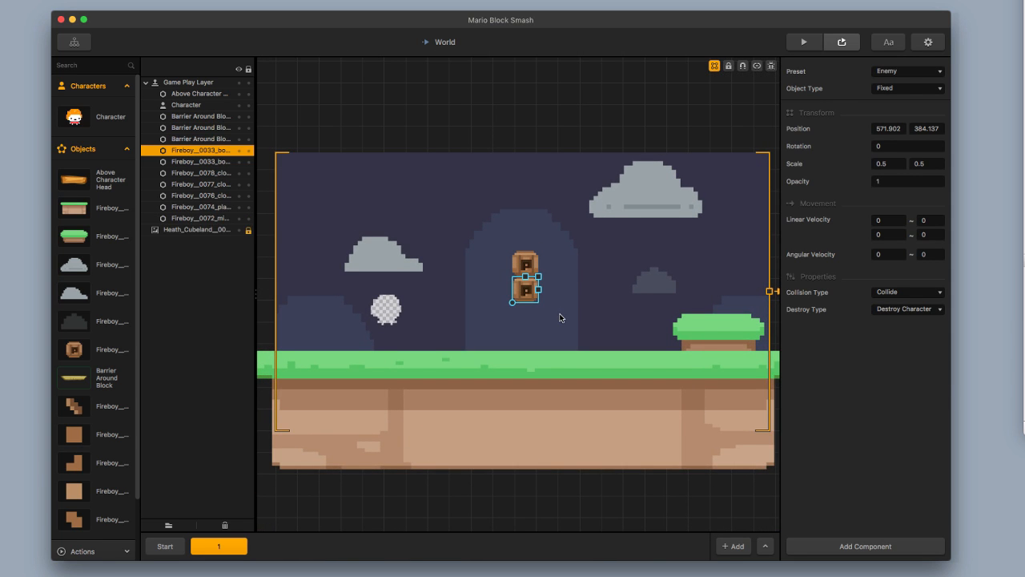
pyautogui.press('super+Left')
pyautogui.click(529, 296)
pyautogui.press('super+Right')
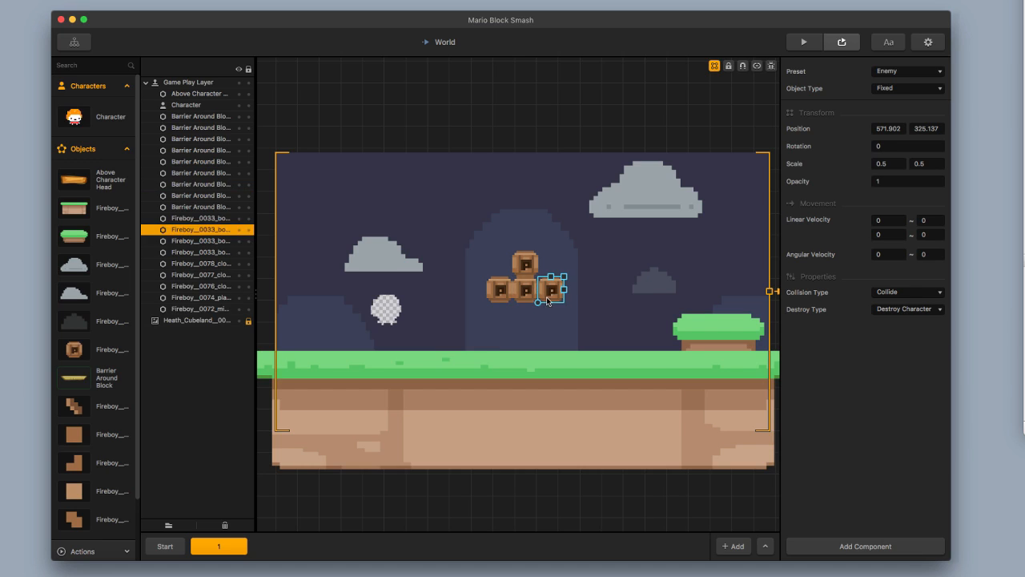
# Complete a four-step crate staircase by stacking two copies on the right crate and adding a four-crate column beside it.
pyautogui.press('super+Up')
pyautogui.press('super+Up')
pyautogui.click(555, 291)
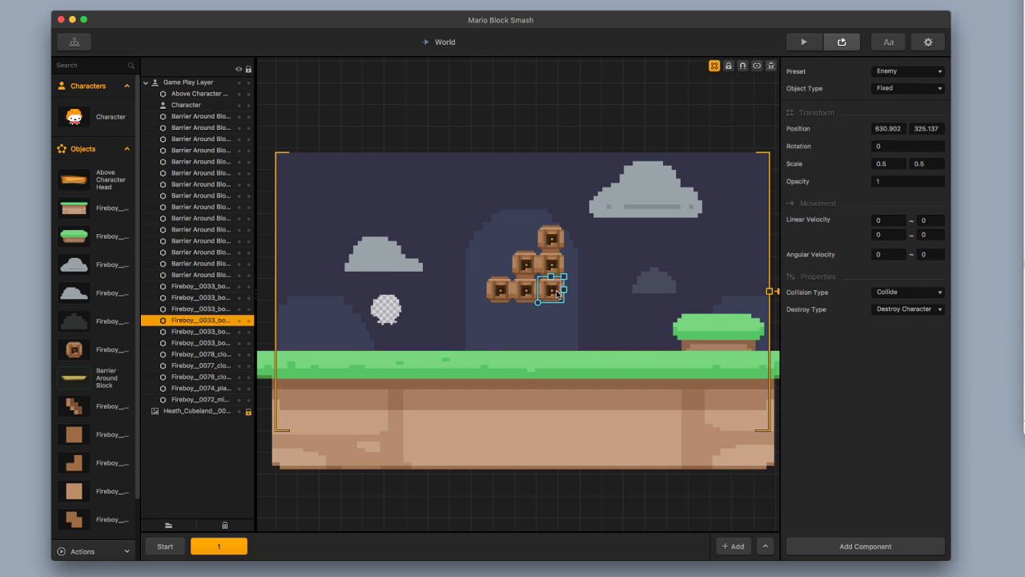
pyautogui.press('super+Right')
pyautogui.press('super+Up')
pyautogui.press('super+Up')
pyautogui.press('super+Up')
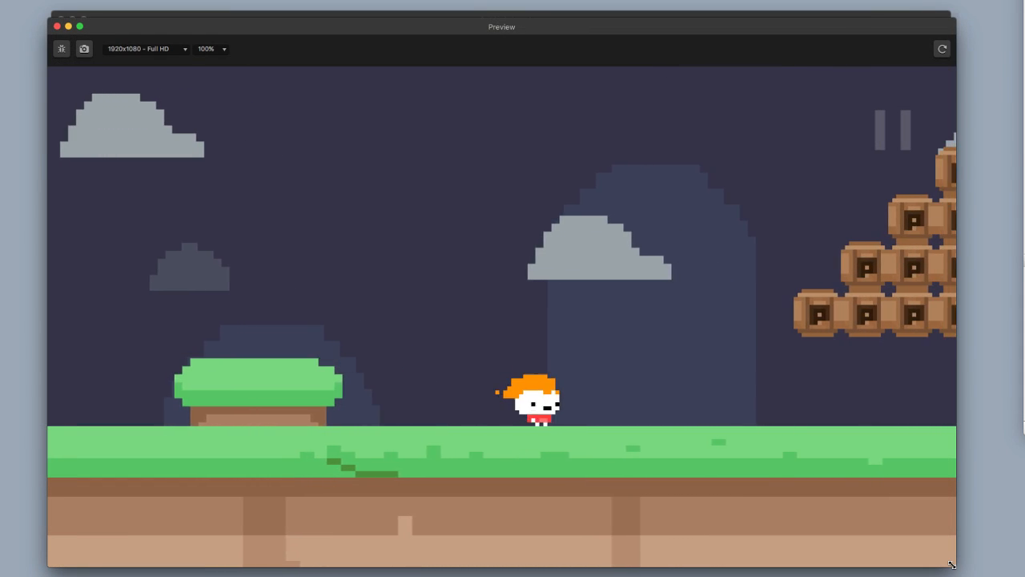
# Test jumping onto the crate staircase and climbing its steps in the preview.
pyautogui.press('space')
pyautogui.press('space')
pyautogui.press('space')
pyautogui.press('space')
pyautogui.press('Left')
pyautogui.press('Right')
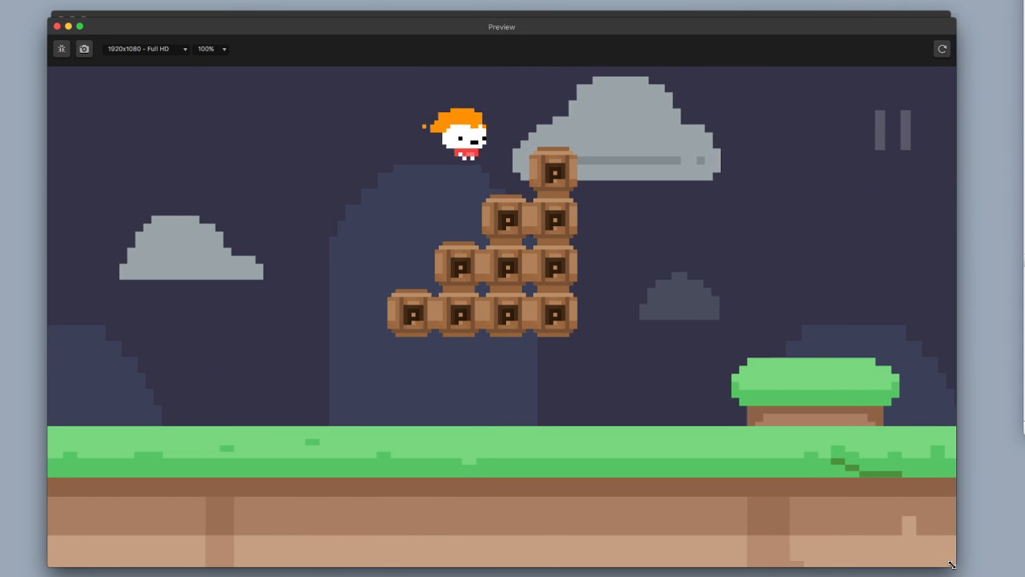
pyautogui.press('Left')
pyautogui.press('Right')
# Bring the character down from the staircase and position it on the ground beneath the bottom row's left crates.
pyautogui.press('space')
pyautogui.press('Left')
pyautogui.press('Right')
pyautogui.press('Left')
pyautogui.press('Right')
pyautogui.press('Left')
pyautogui.press('Right')
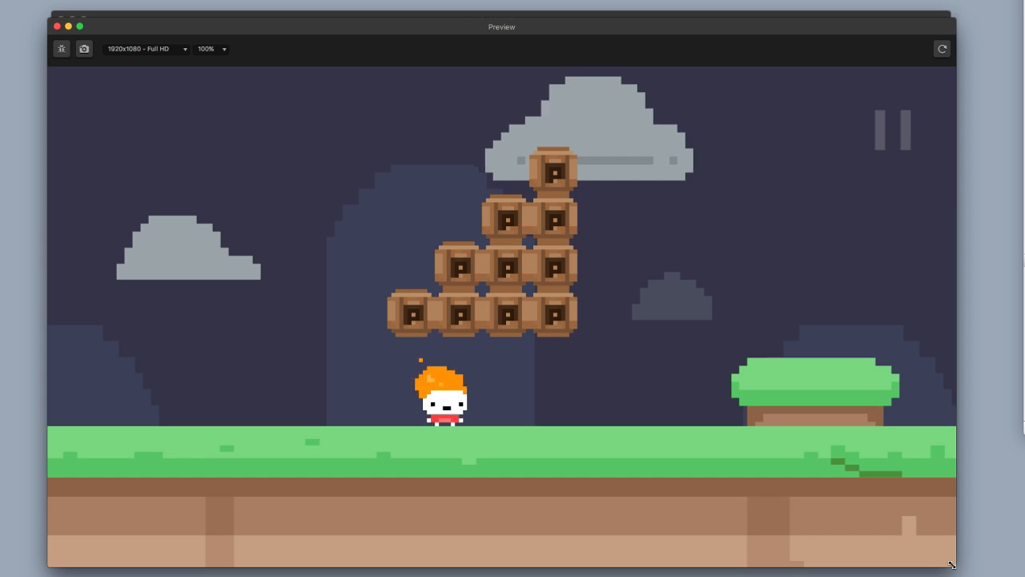
# Test smashing the staircase's lower crates from below, working from left to right.
pyautogui.press('space')
pyautogui.press('space')
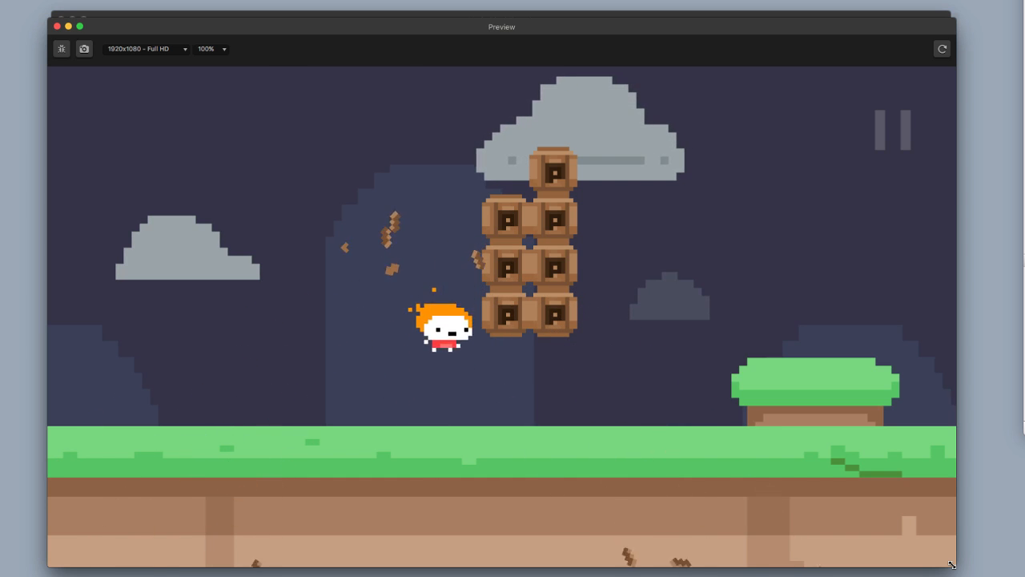
pyautogui.press('Right')
pyautogui.press('space')
pyautogui.press('space')
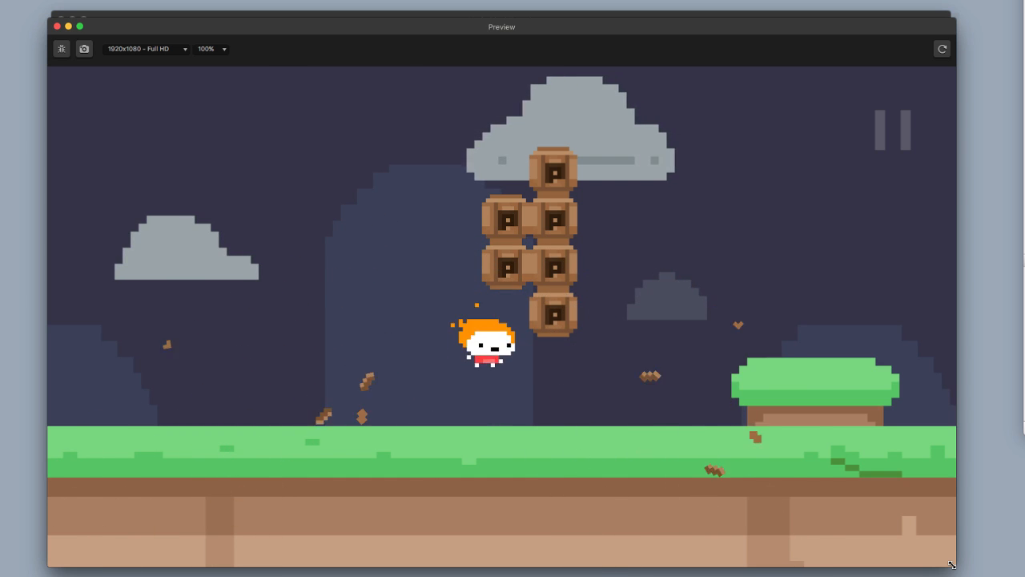
pyautogui.press('Right')
pyautogui.press('space')
pyautogui.press('space')
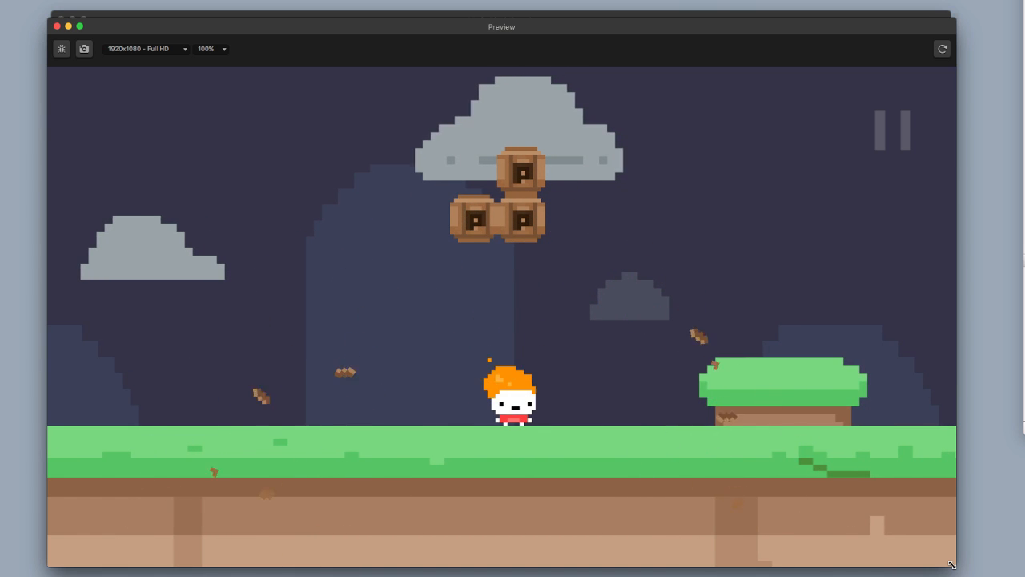
# Test smashing the remaining upper crates from below, and run on to the next crate staircase.
pyautogui.press('space')
pyautogui.press('space')
pyautogui.press('Left')
pyautogui.press('space')
pyautogui.press('Right')
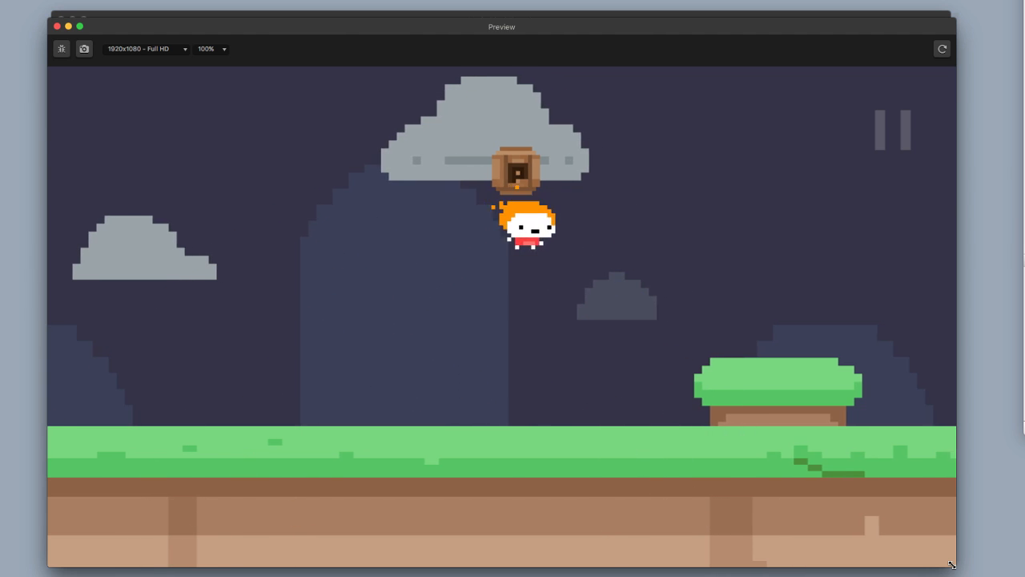
pyautogui.press('space')
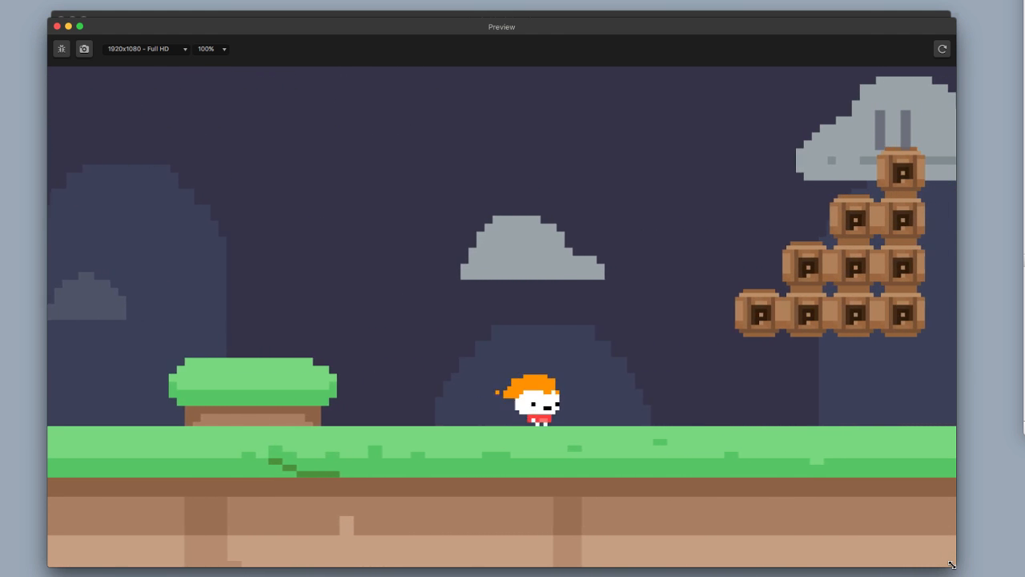
pyautogui.press('space')
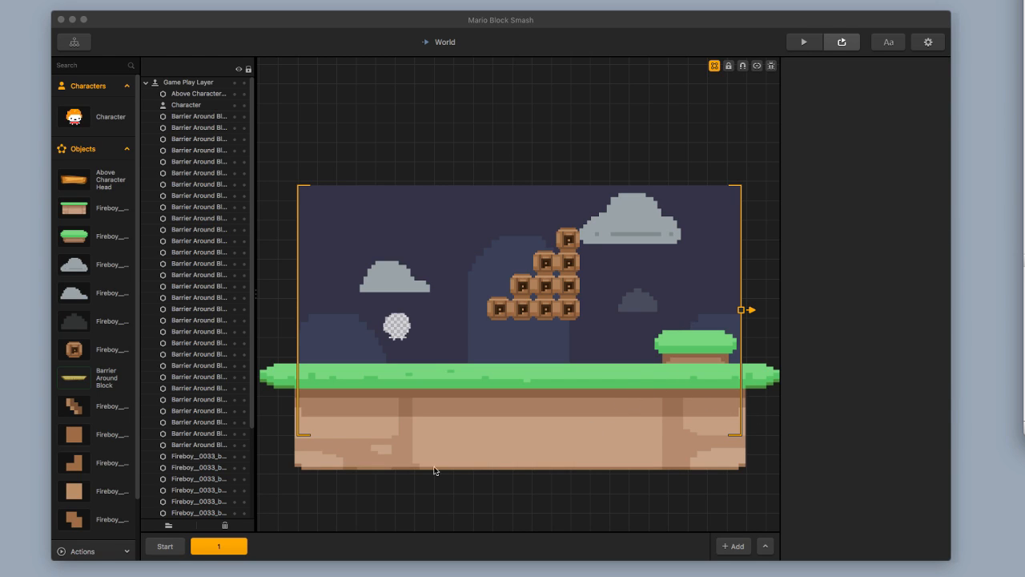
# In the Start scene, show the debug shapes and connections, and raise the character's head hitbox to Y 307.318.
pyautogui.click(178, 550)
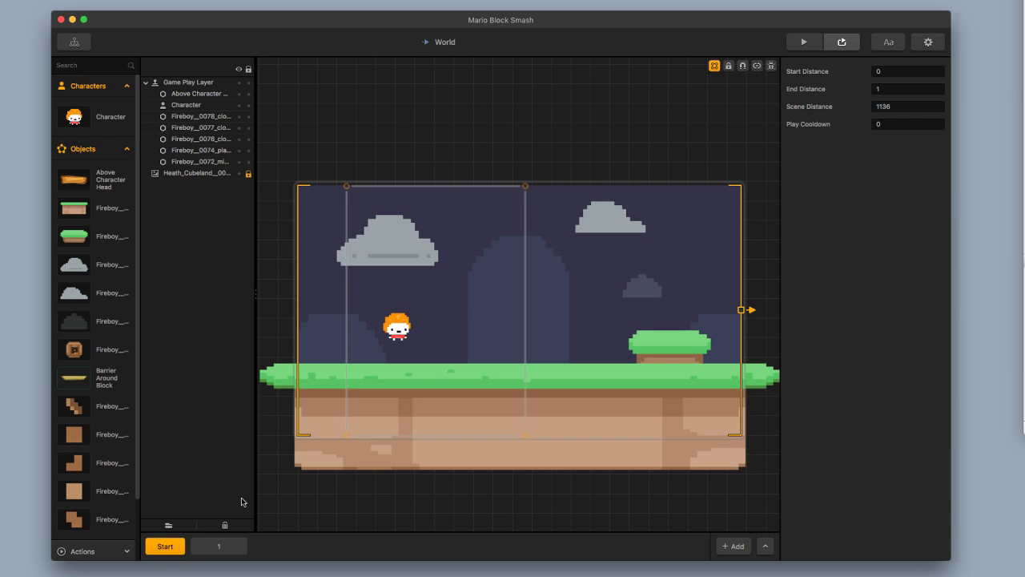
pyautogui.click(773, 67)
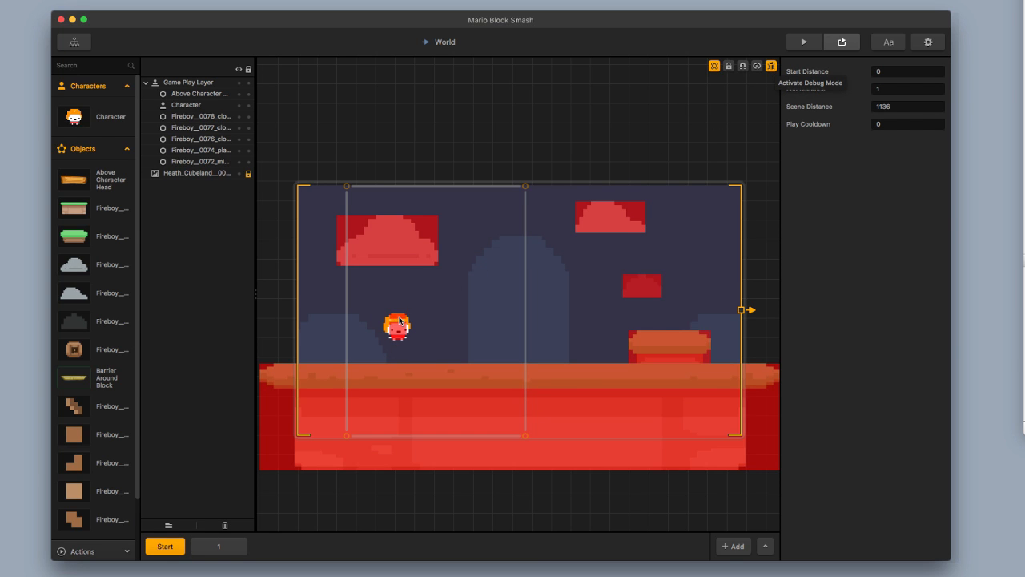
pyautogui.scroll(5, 399, 321)
pyautogui.scroll(3, 399, 319)
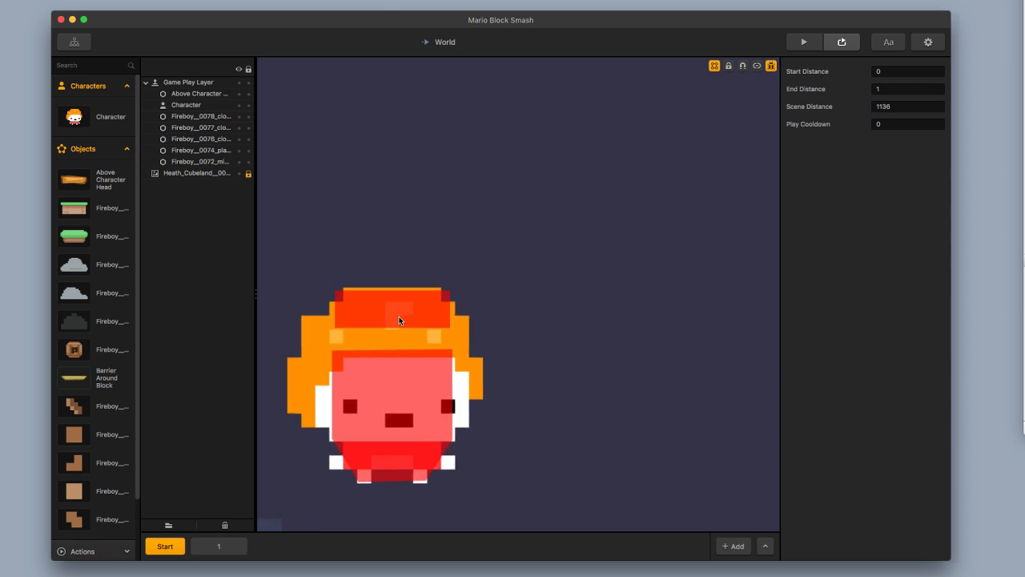
pyautogui.moveTo(401, 320); pyautogui.dragTo(540, 242)
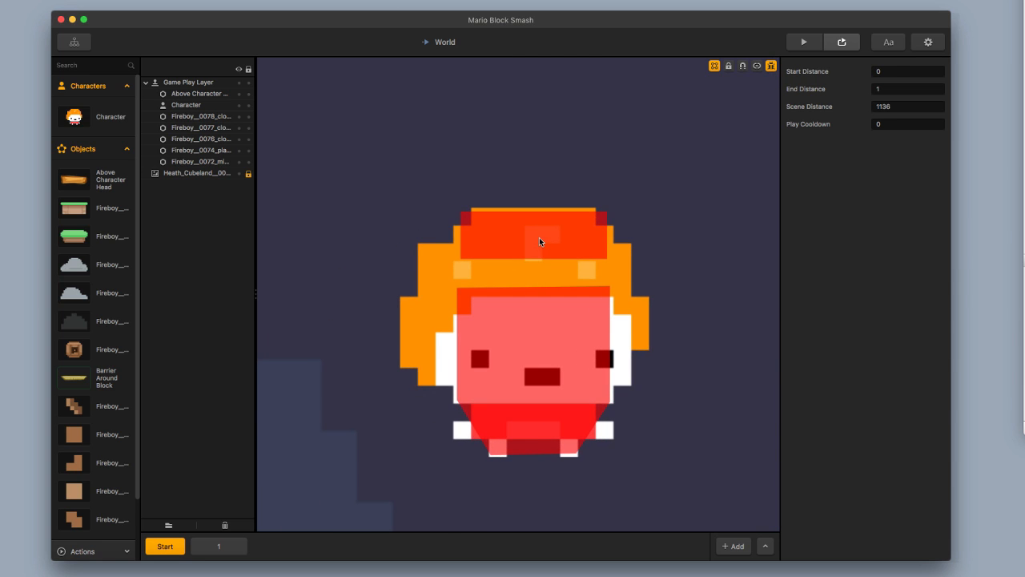
pyautogui.click(540, 241)
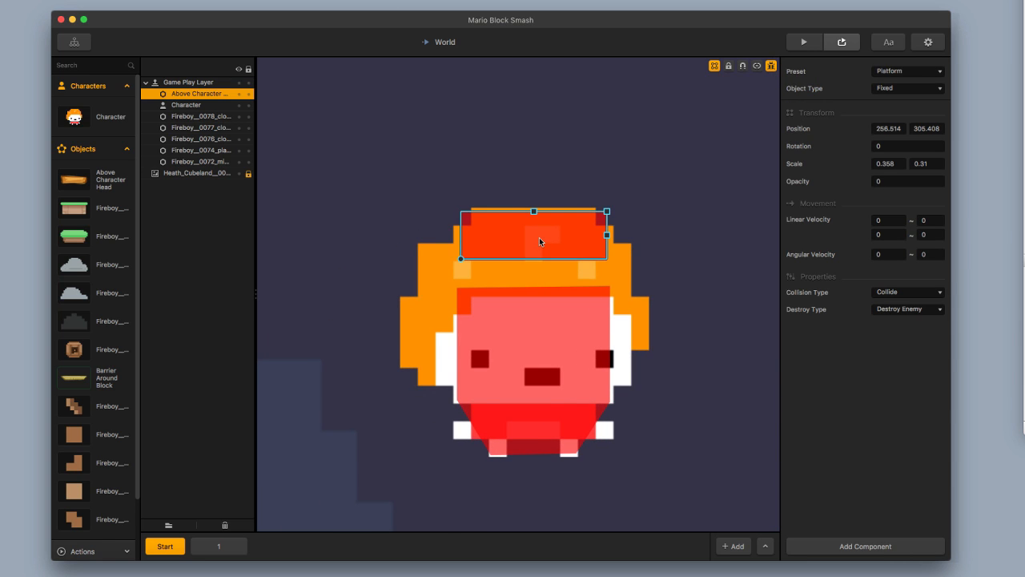
pyautogui.click(756, 67)
pyautogui.moveTo(581, 248); pyautogui.dragTo(581, 241)
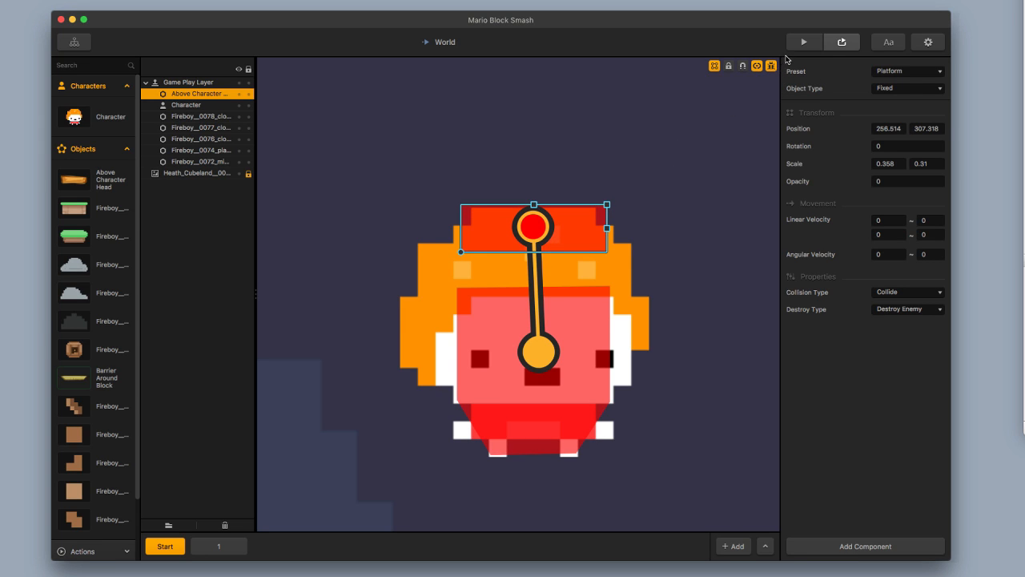
pyautogui.click(661, 248)
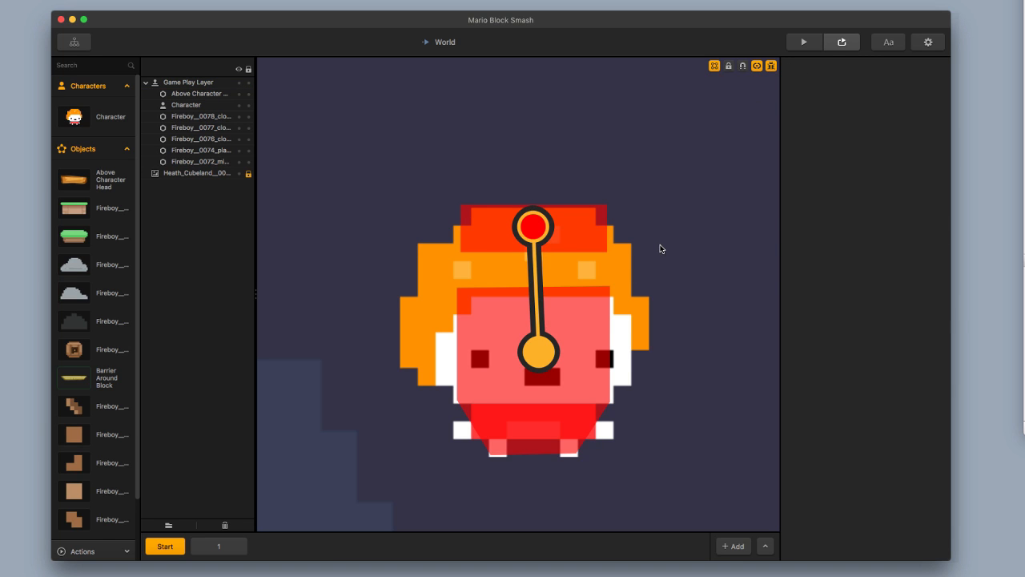
# Test smashing the crate staircase in a new preview, and show the collision outlines on the crates and character.
pyautogui.click(802, 42)
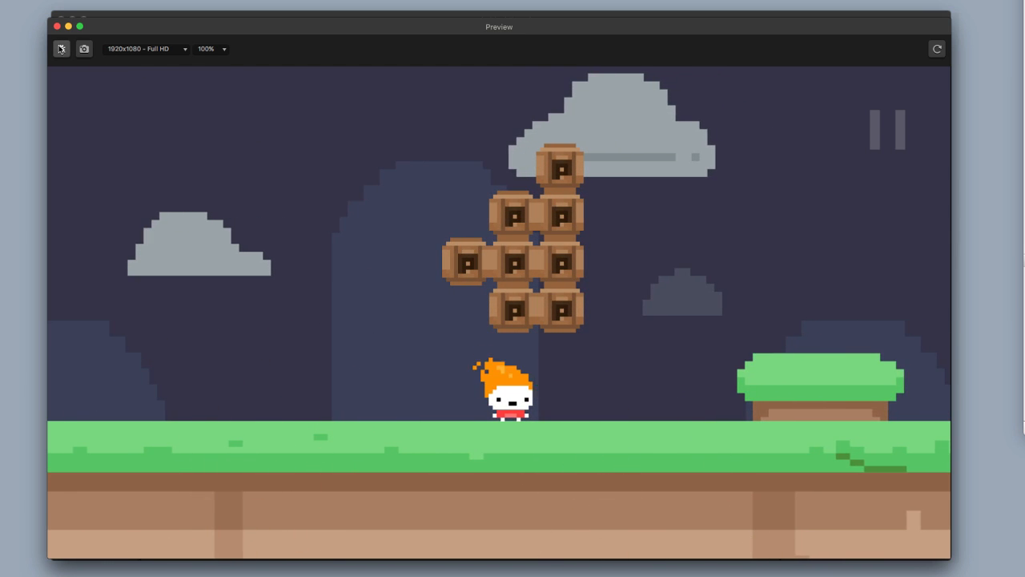
pyautogui.click(61, 49)
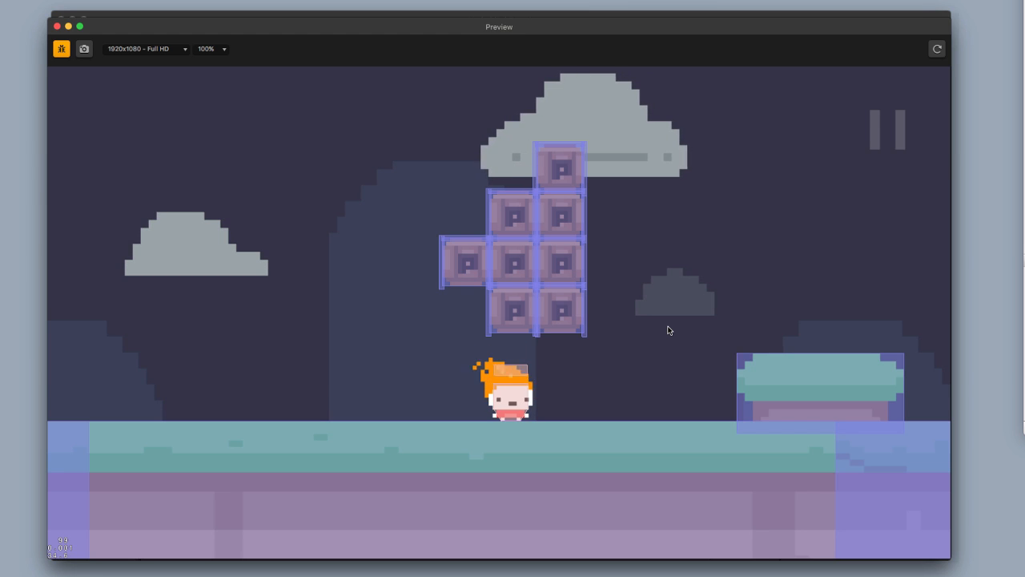
# Test smashing the staircase's two right-hand crate columns from below while the collision outlines are shown.
pyautogui.press('space')
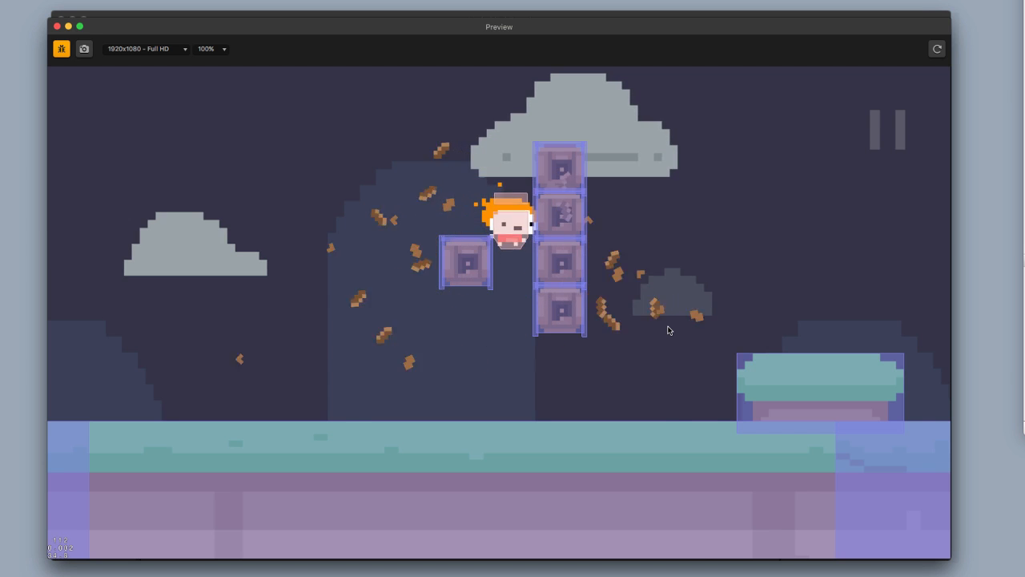
pyautogui.press('Right')
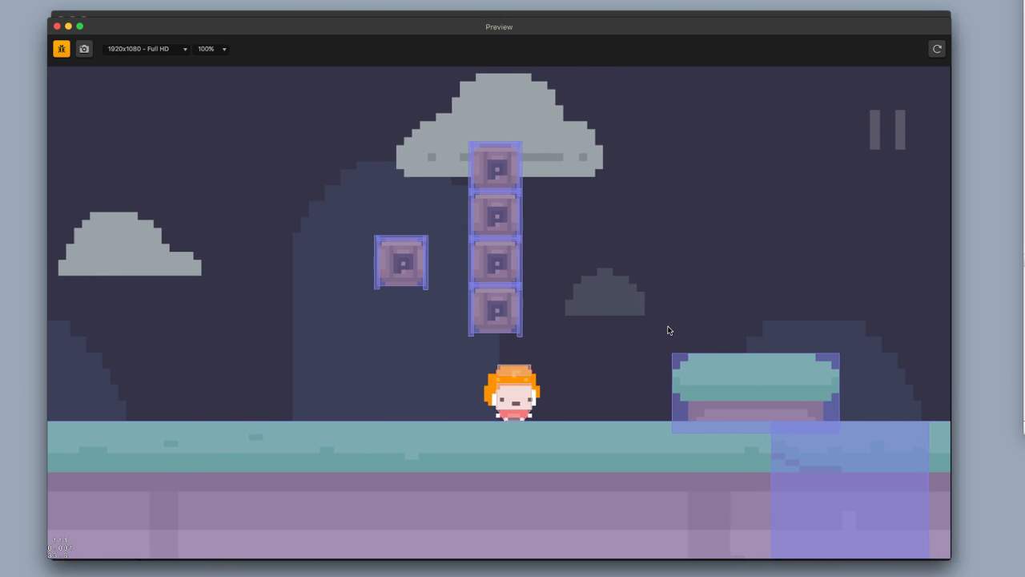
pyautogui.press('Right')
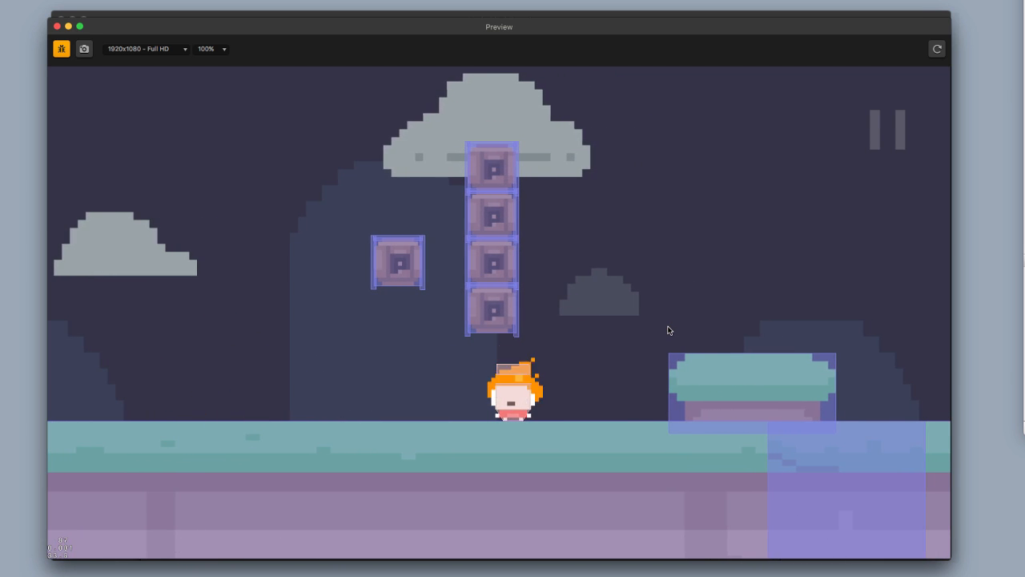
pyautogui.press('Right')
pyautogui.press('Left')
pyautogui.press('space')
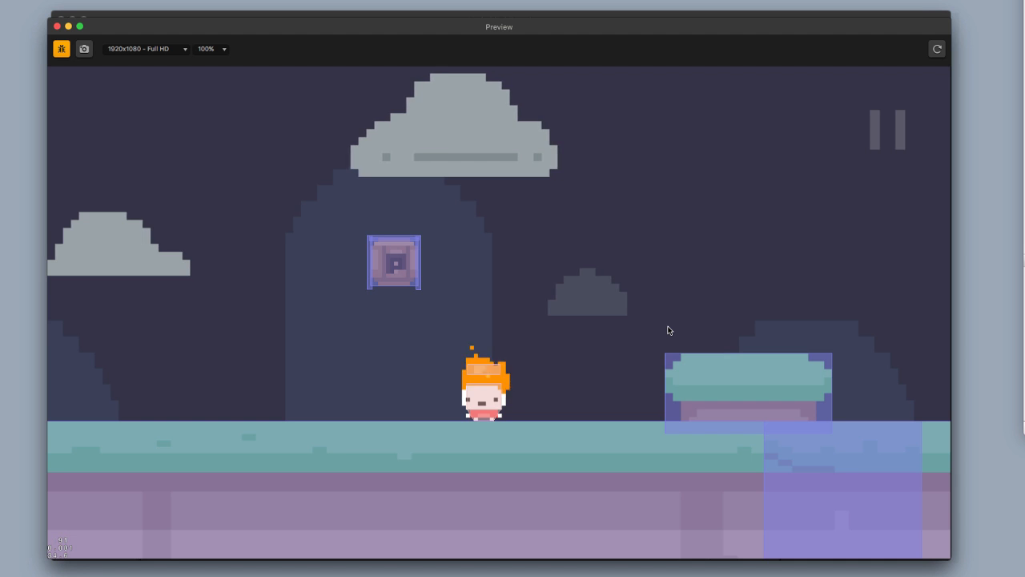
# Hide the collision outlines, test smashing the last floating crate, and run on to the next crate staircase.
pyautogui.click(61, 49)
pyautogui.press('Left')
pyautogui.press('space')
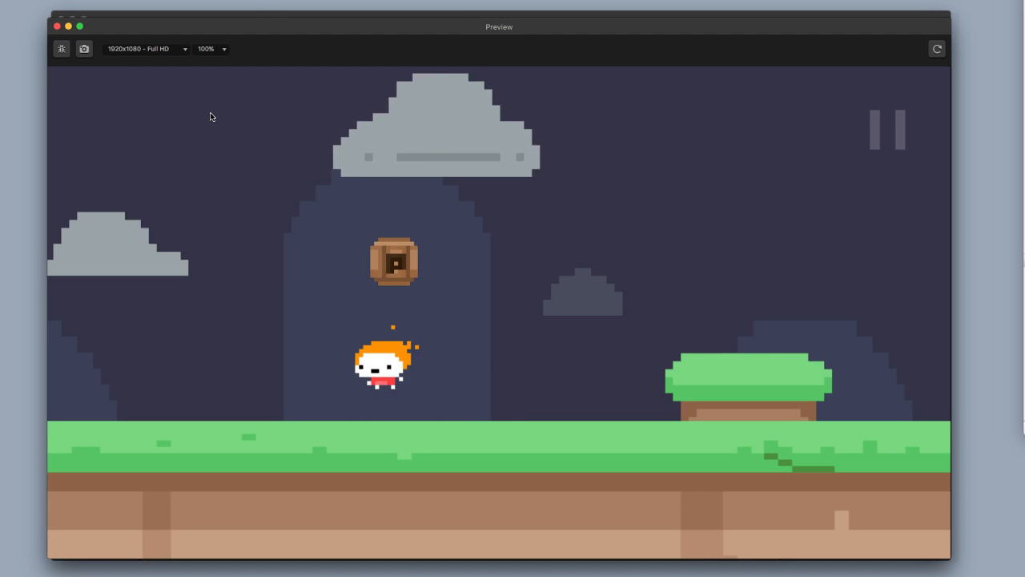
pyautogui.press('Right')
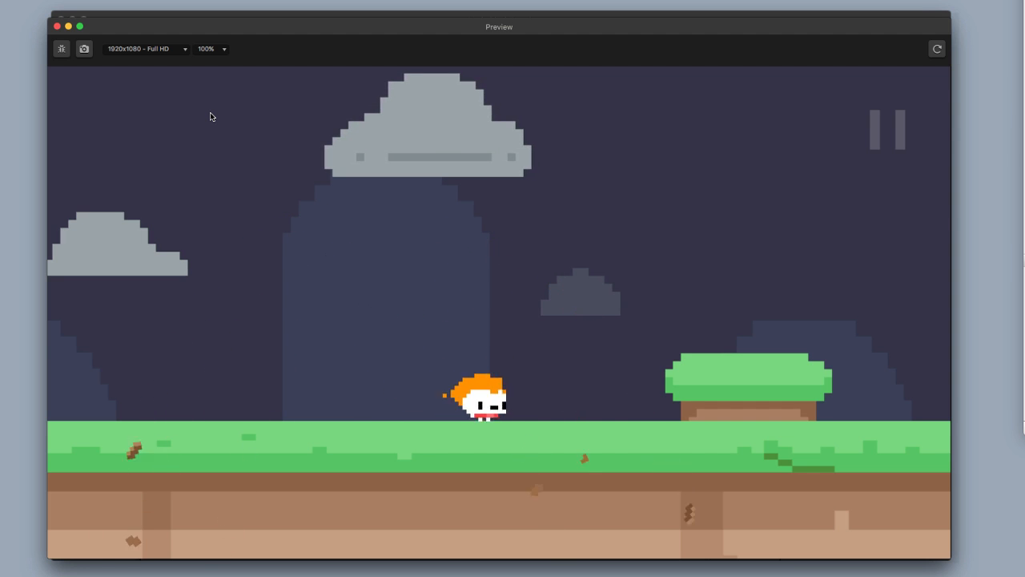
pyautogui.press('space')
pyautogui.press('Right')
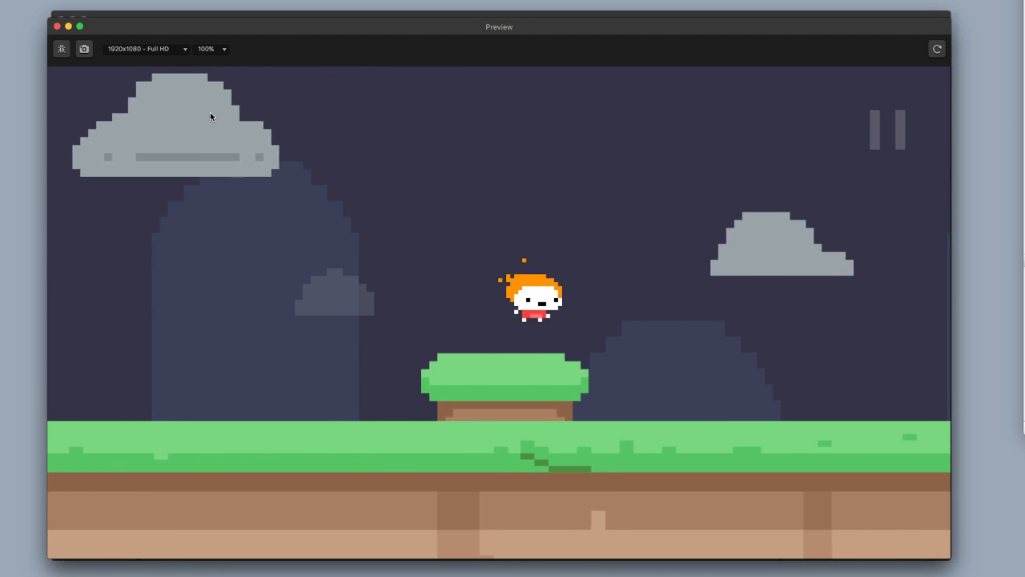
pyautogui.press('Right')
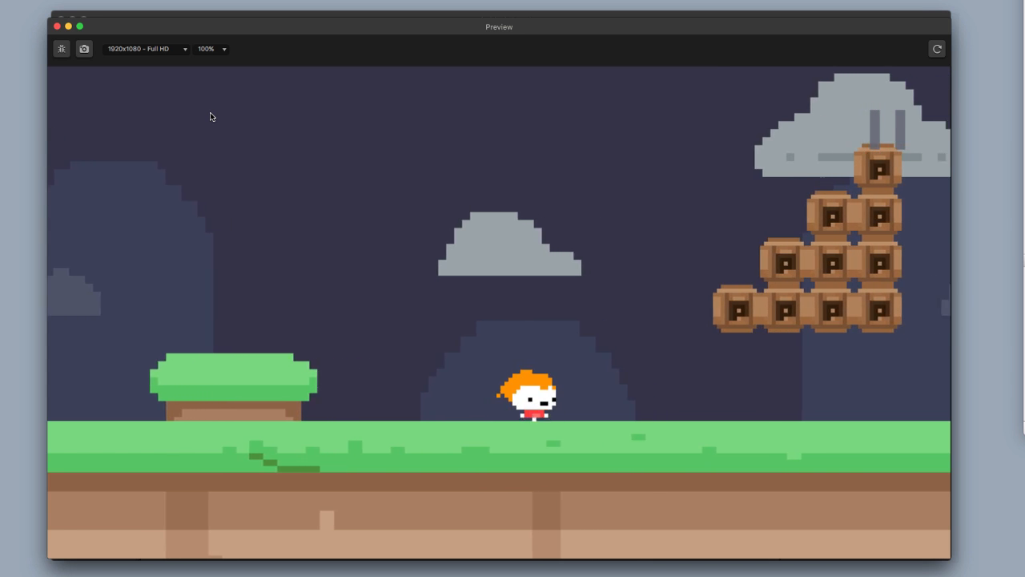
pyautogui.press('Right')
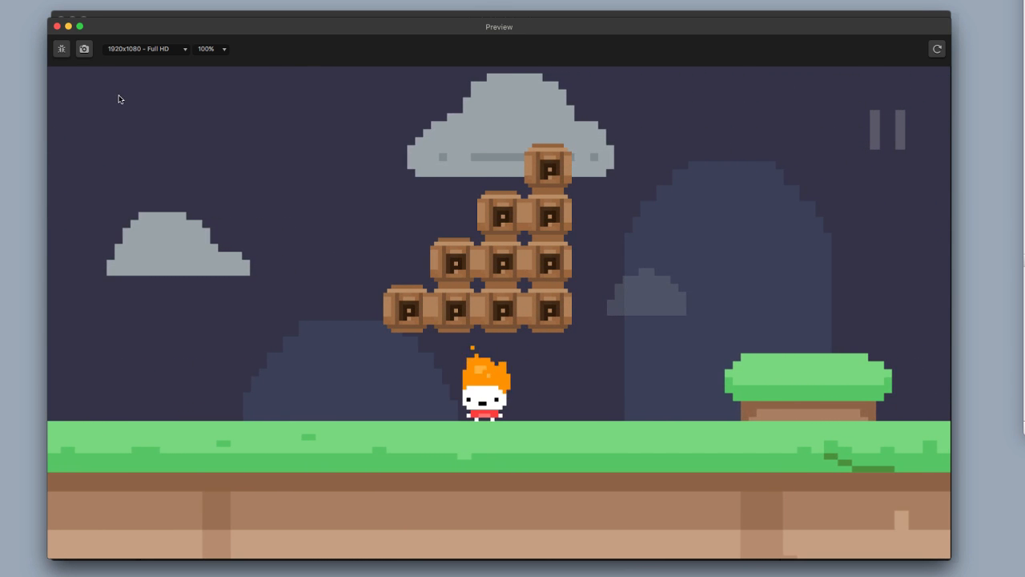
# Line the character up under the staircase's rightmost column using the collision outlines, and test smashing that column with the outlines hidden.
pyautogui.click(67, 51)
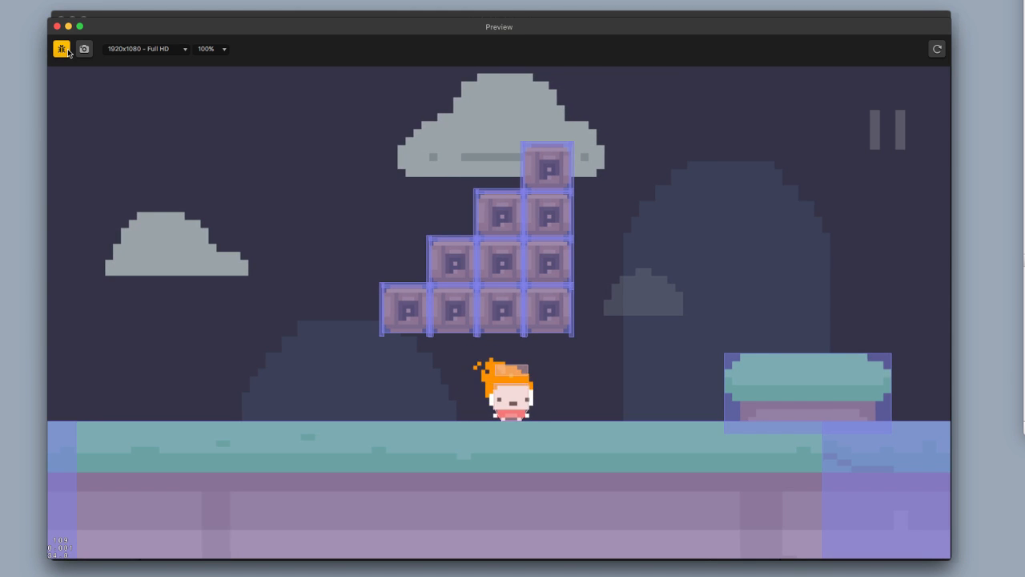
pyautogui.press('Left')
pyautogui.press('Right')
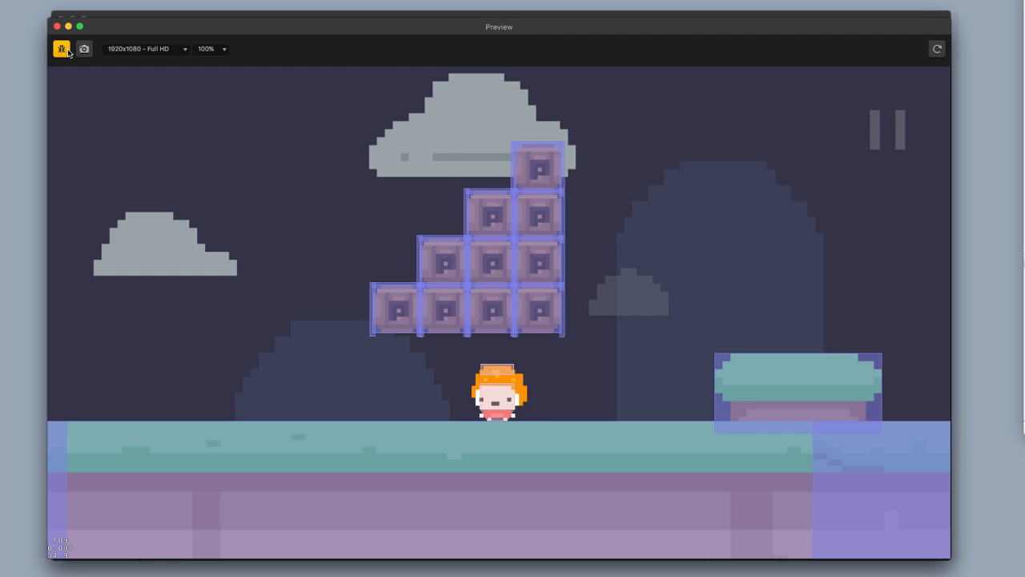
pyautogui.press('Right')
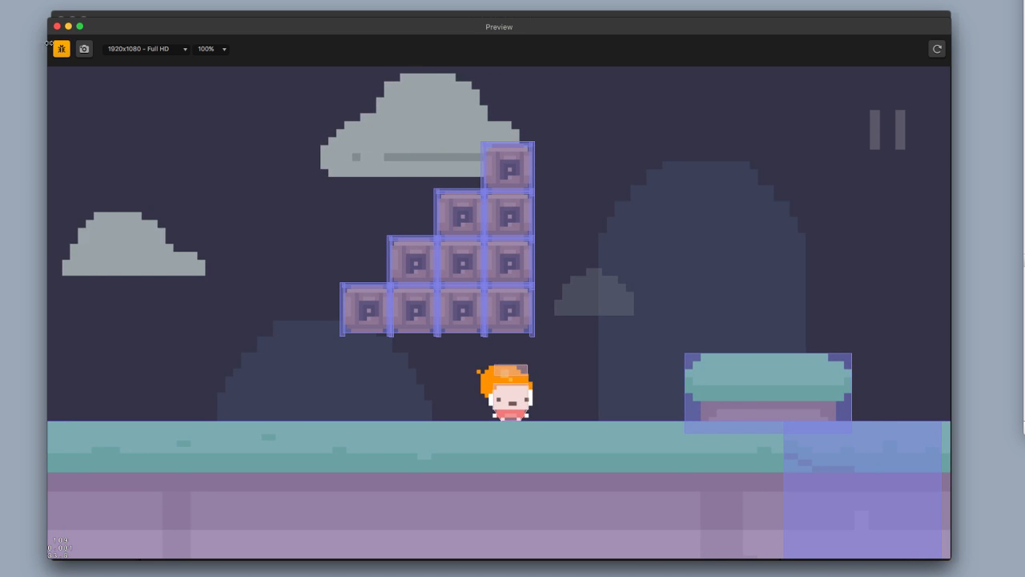
pyautogui.click(62, 49)
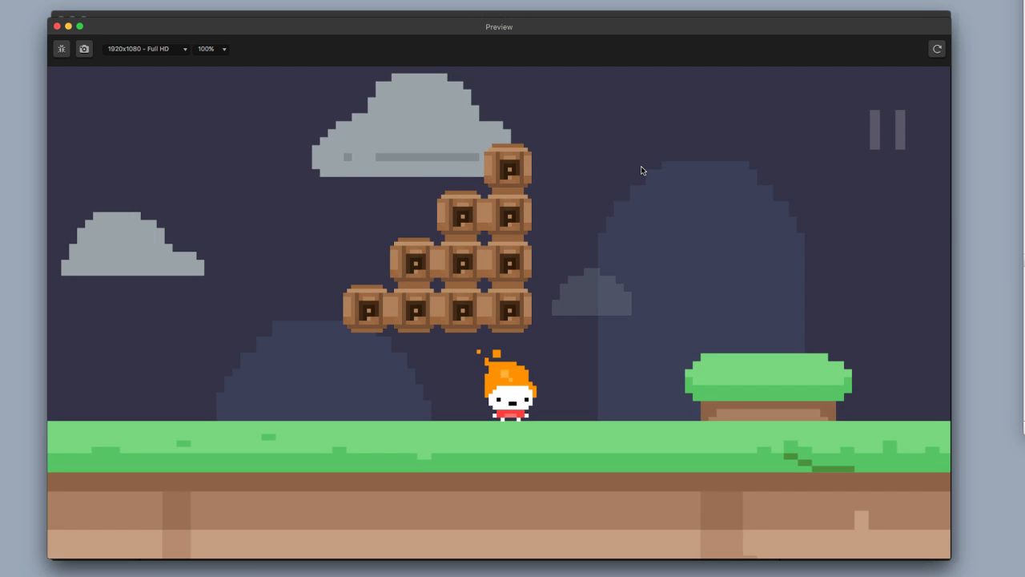
pyautogui.press('space')
pyautogui.press('space')
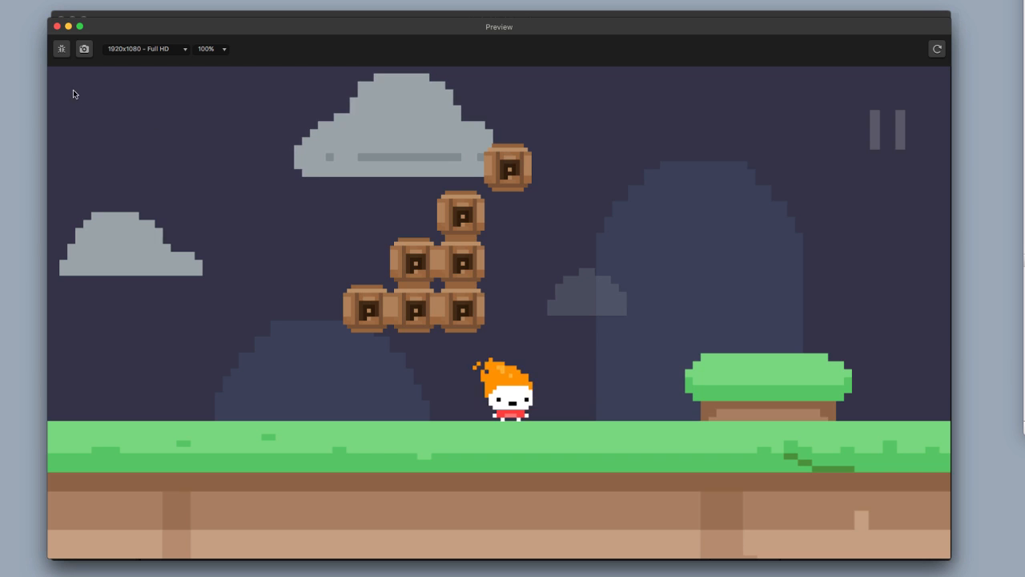
# Close the preview, open scene 1 and hide the connections on the crate staircase.
pyautogui.click(57, 26)
pyautogui.click(205, 547)
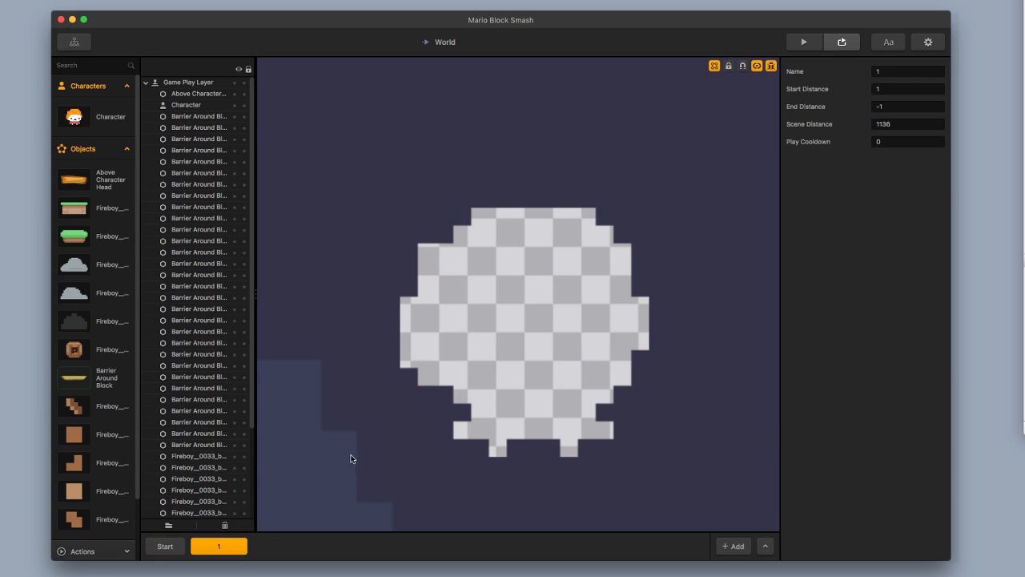
pyautogui.scroll(-5, 518, 431)
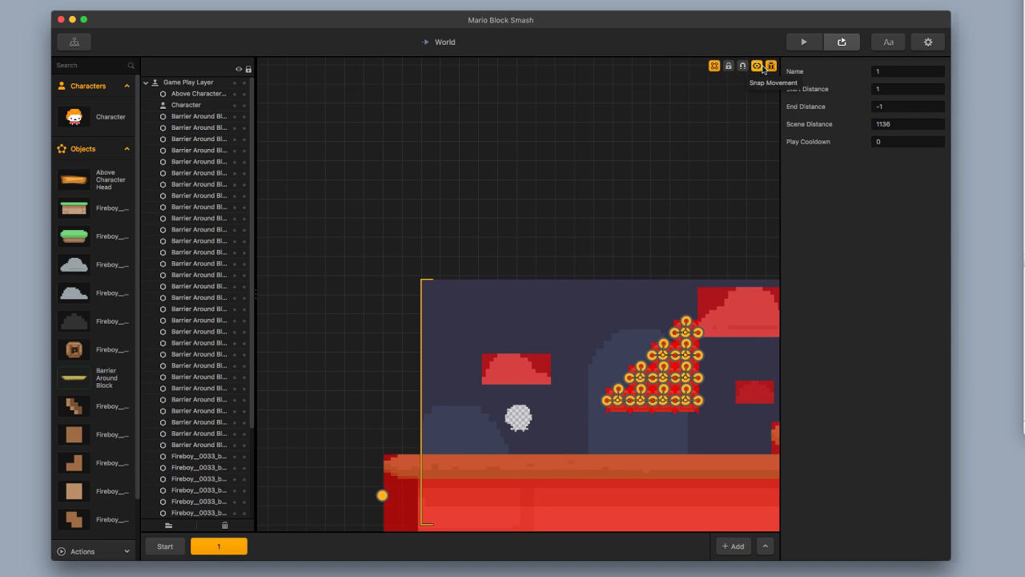
pyautogui.click(685, 433)
pyautogui.moveTo(685, 433); pyautogui.dragTo(562, 450)
pyautogui.scroll(1, 567, 441)
pyautogui.scroll(10, 584, 428)
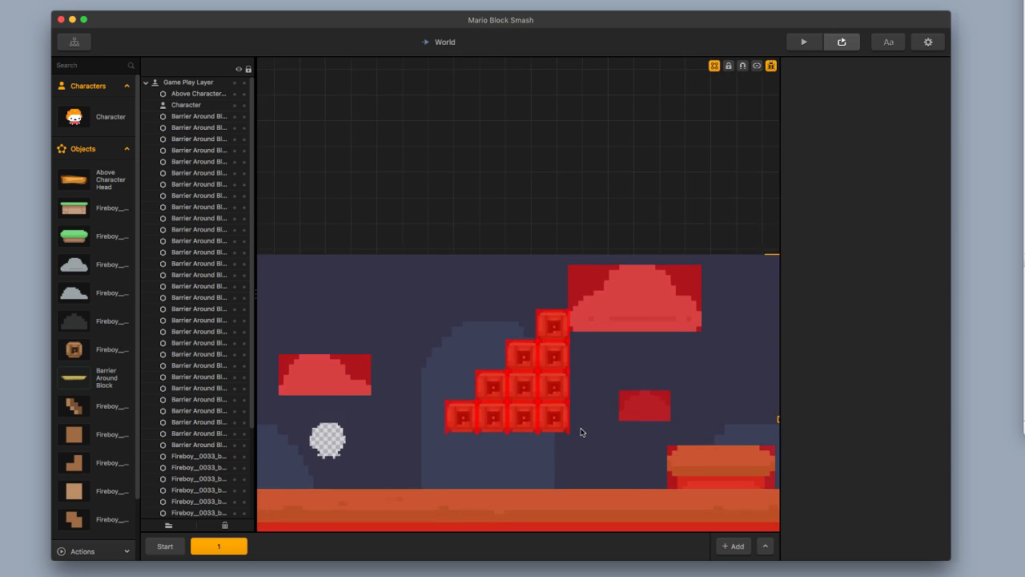
# Reduce scene 1's crate staircase to a single crate with its three barriers.
pyautogui.click(454, 380)
pyautogui.click(481, 382)
pyautogui.scroll(-2, 492, 407)
pyautogui.scroll(2, 494, 405)
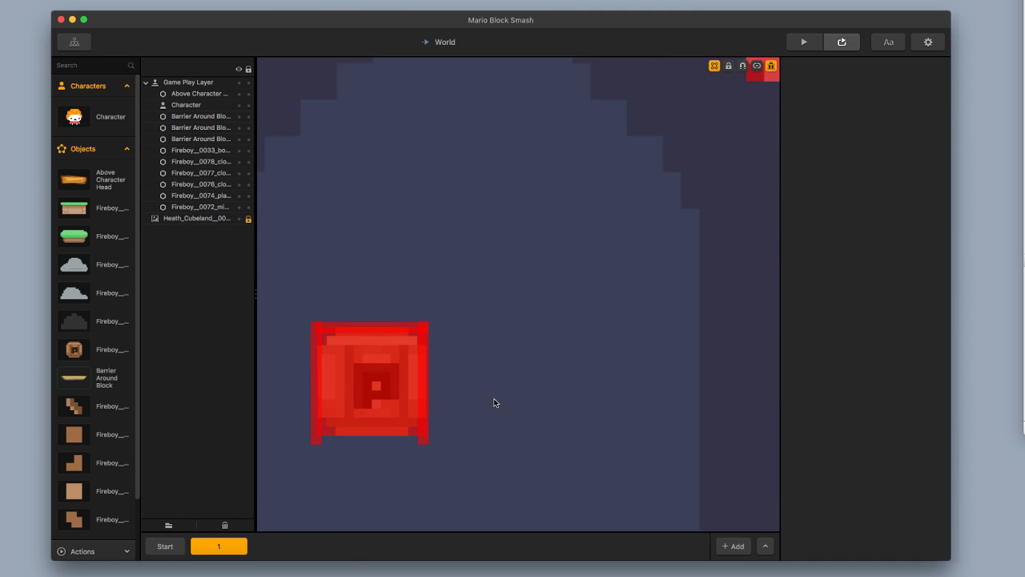
pyautogui.moveTo(488, 393); pyautogui.dragTo(674, 336)
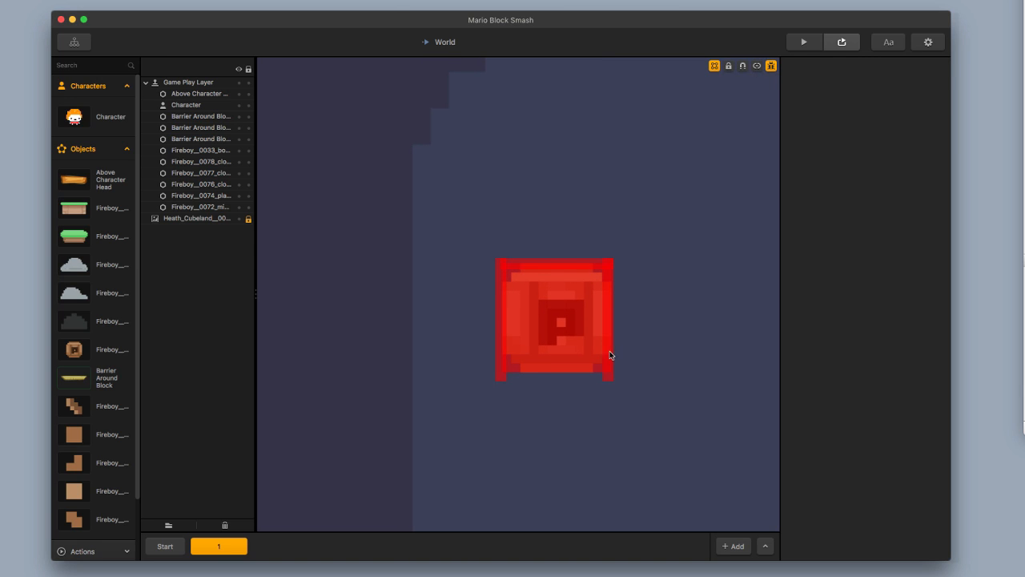
# Duplicate the crate's left barrier, set its rotation to 0 and fit it along the crate's underside at 514.459, 300.784 with X scale 0.395.
pyautogui.click(502, 355)
pyautogui.press('super+d')
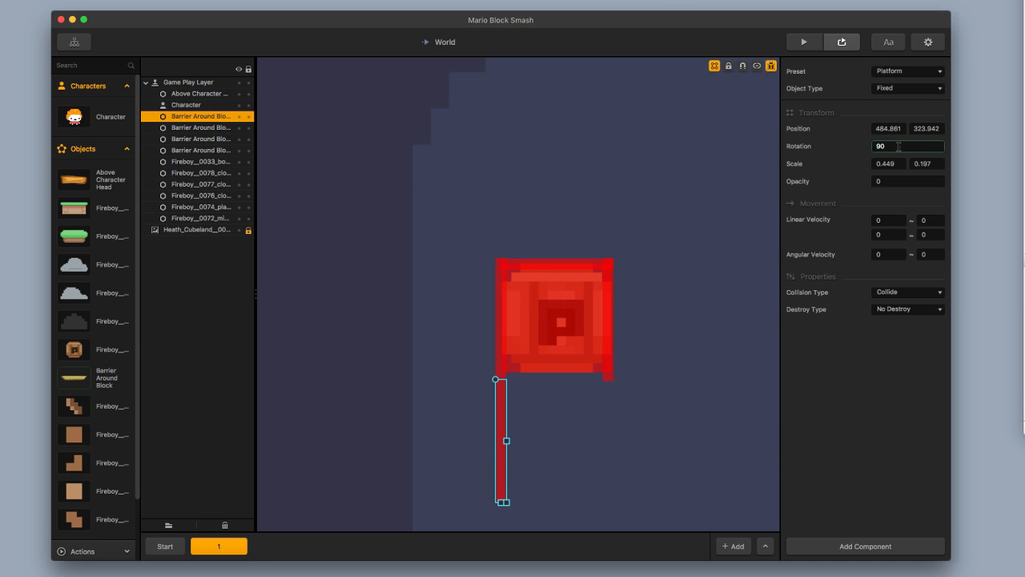
pyautogui.press('Return')
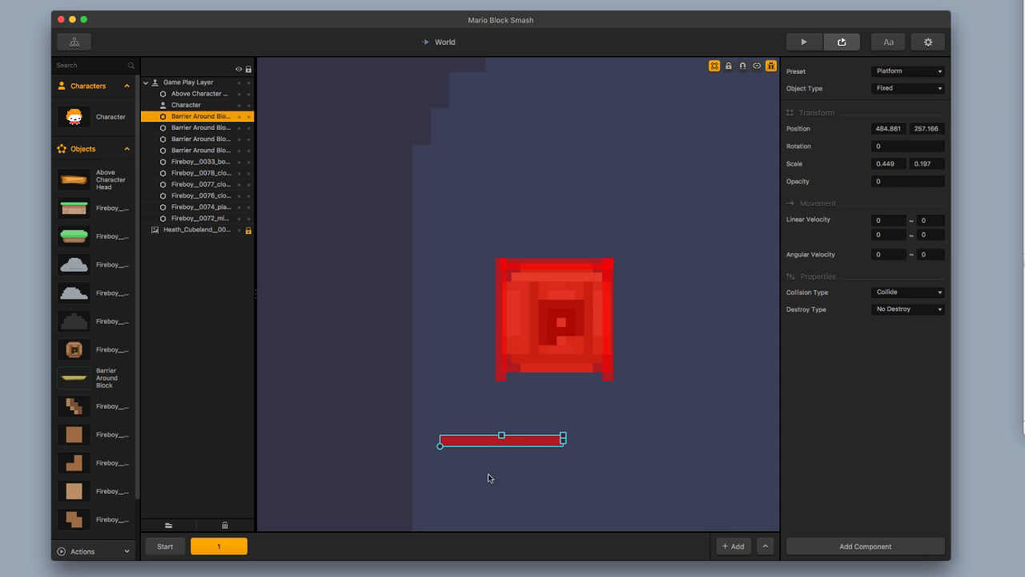
pyautogui.moveTo(523, 440); pyautogui.dragTo(577, 362)
pyautogui.scroll(3, 592, 363)
pyautogui.moveTo(644, 360); pyautogui.dragTo(633, 364)
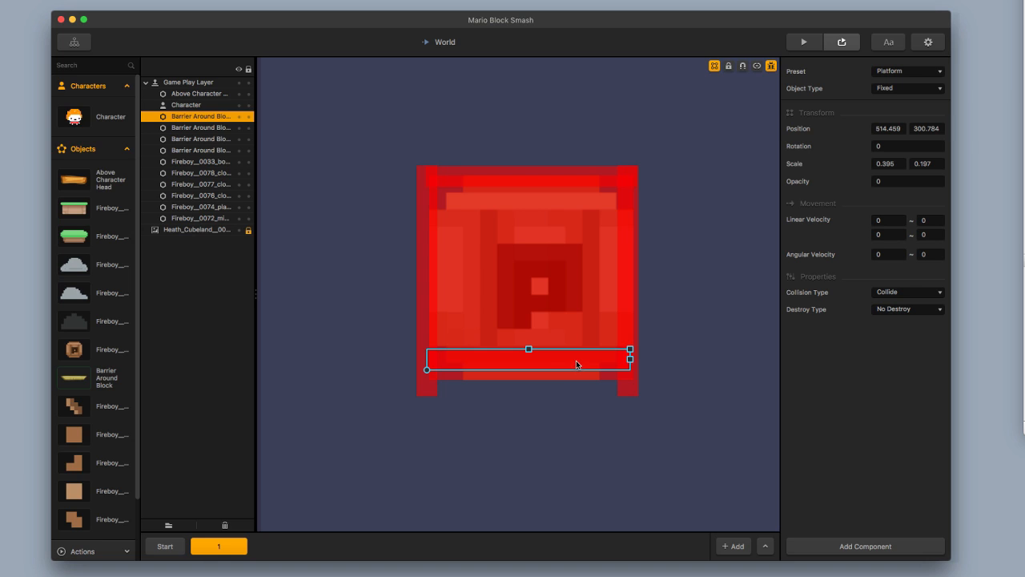
# Show the connections and connect the crate to its left, right and bottom barriers.
pyautogui.click(754, 69)
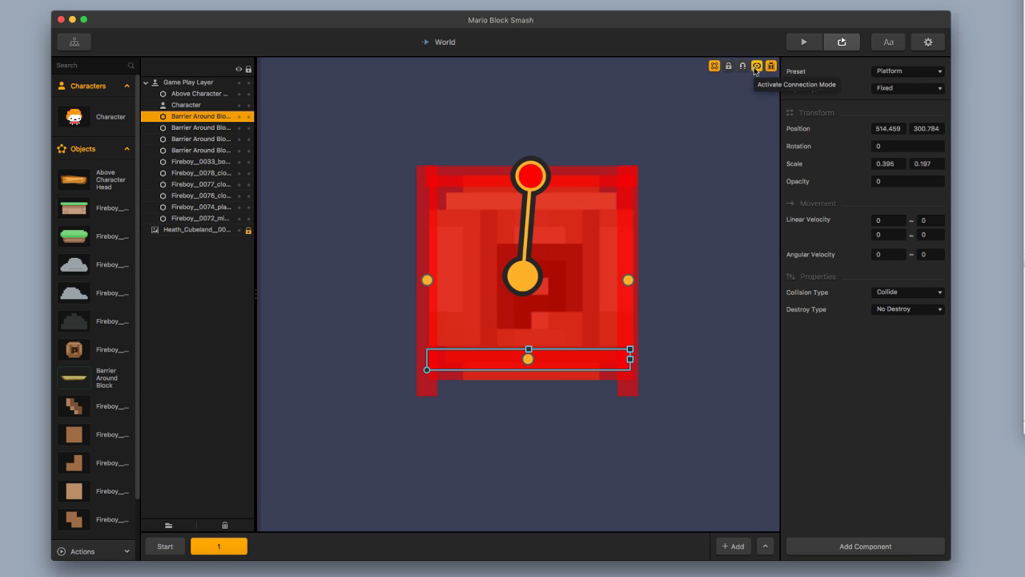
pyautogui.click(514, 282)
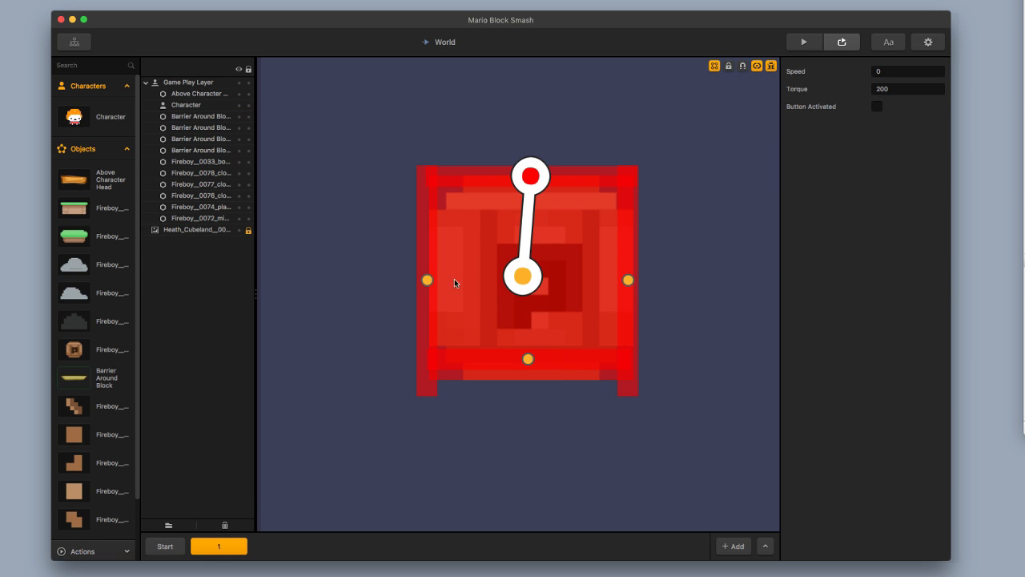
pyautogui.click(524, 278)
pyautogui.moveTo(540, 279); pyautogui.dragTo(628, 280)
pyautogui.moveTo(532, 280); pyautogui.dragTo(526, 364)
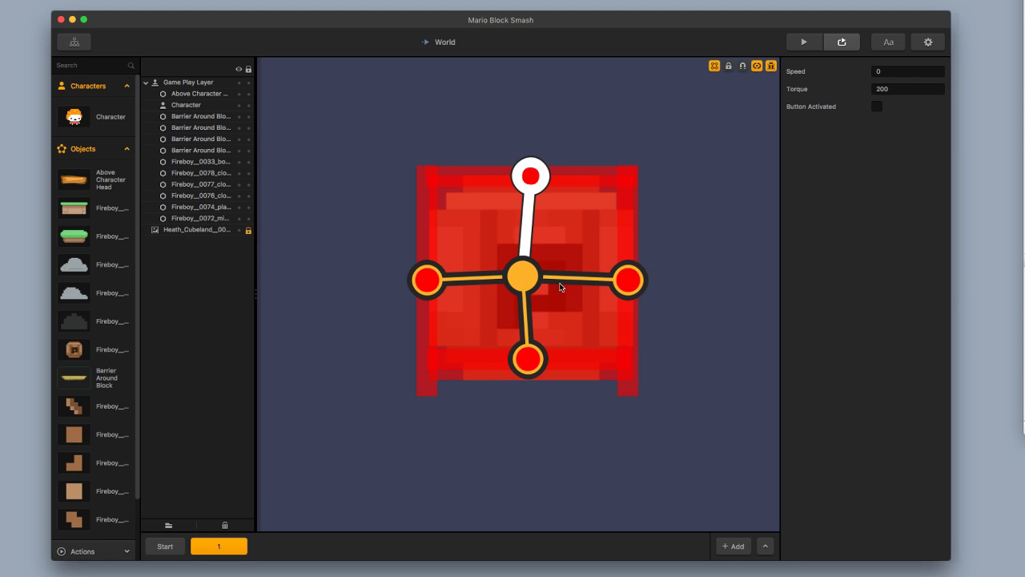
# Delete the crate's left barrier, undo the deletion and reconnect the crate to that barrier.
pyautogui.click(428, 324)
pyautogui.press('Delete')
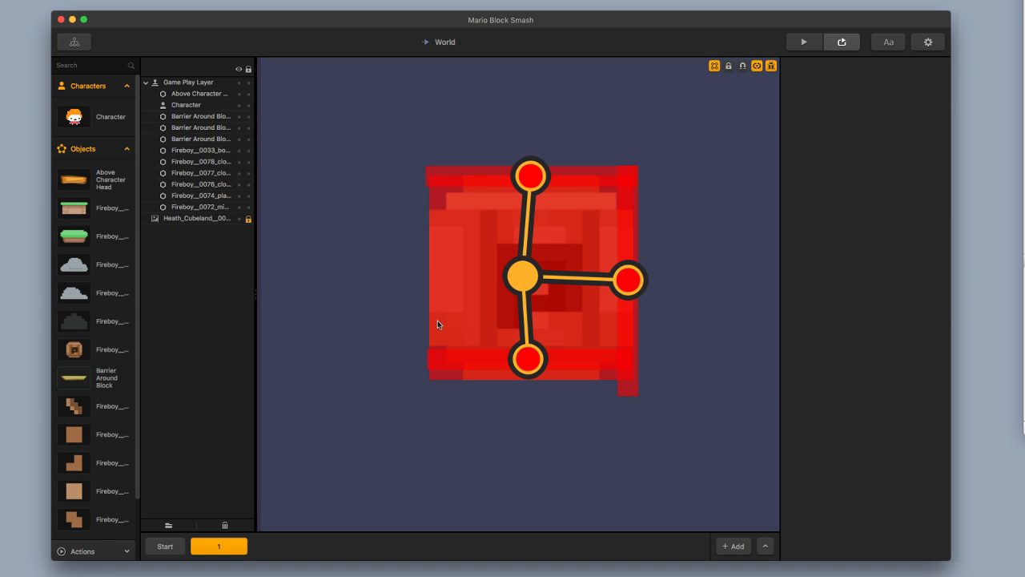
pyautogui.press('super+z')
pyautogui.moveTo(499, 279); pyautogui.dragTo(427, 281)
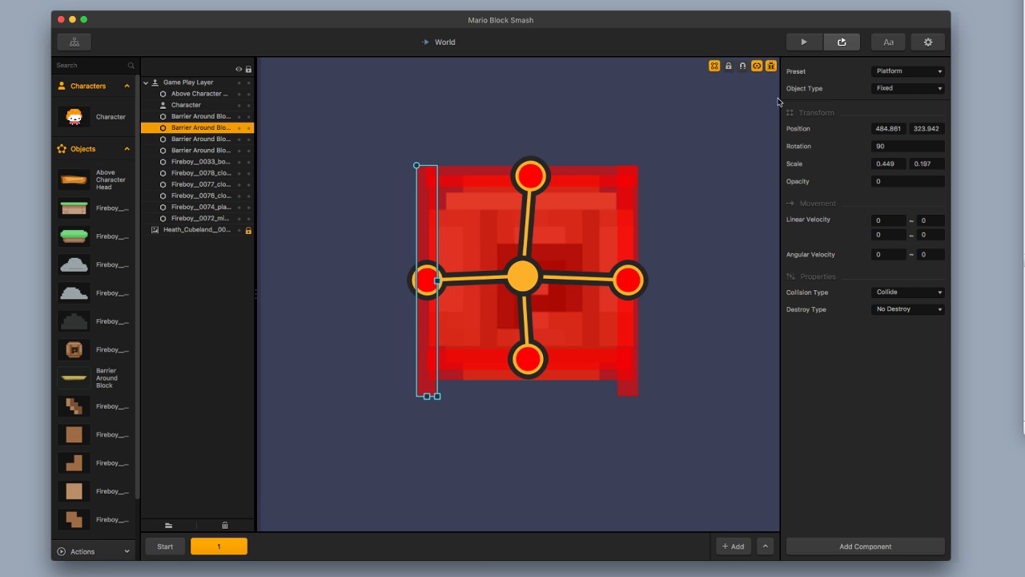
# Test smashing the three stacked crates one at a time from below in a new preview, with and without collision outlines.
pyautogui.click(804, 43)
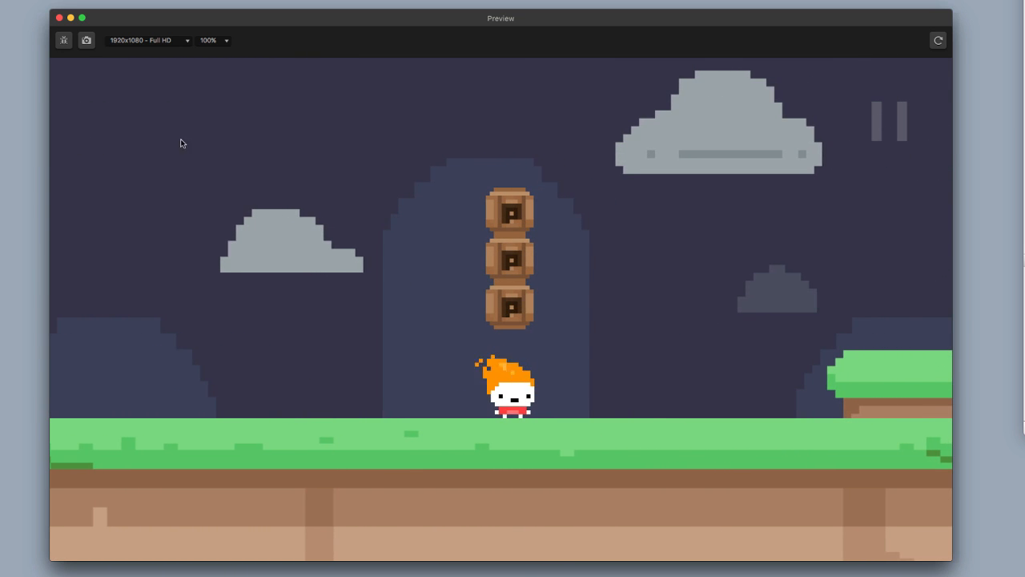
pyautogui.click(63, 40)
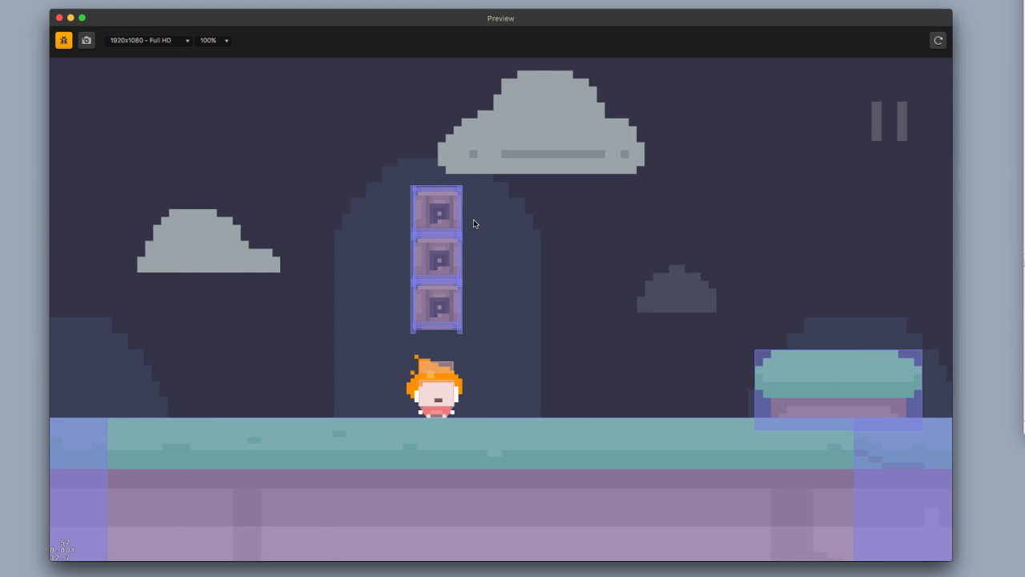
pyautogui.press('space')
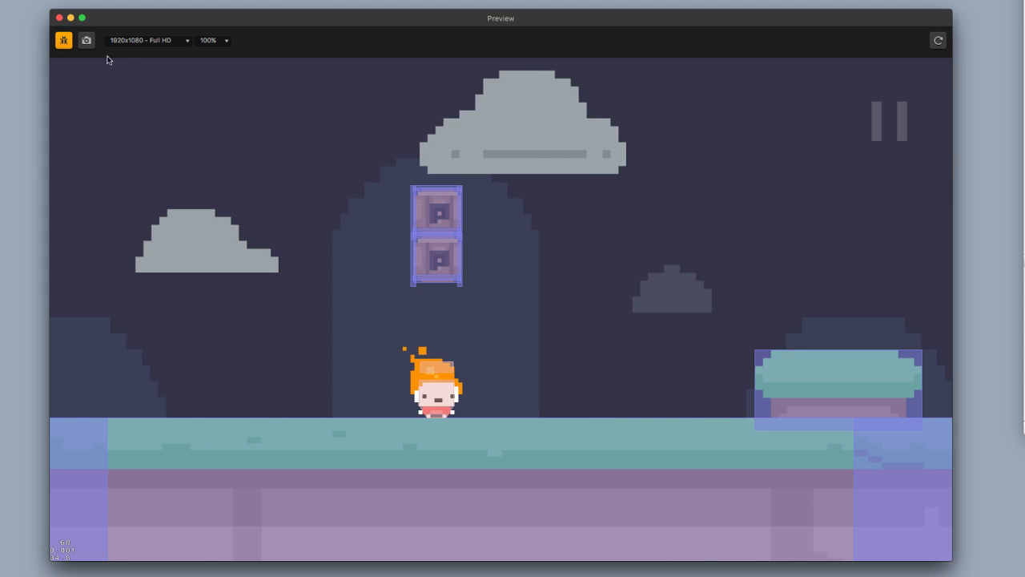
pyautogui.click(62, 42)
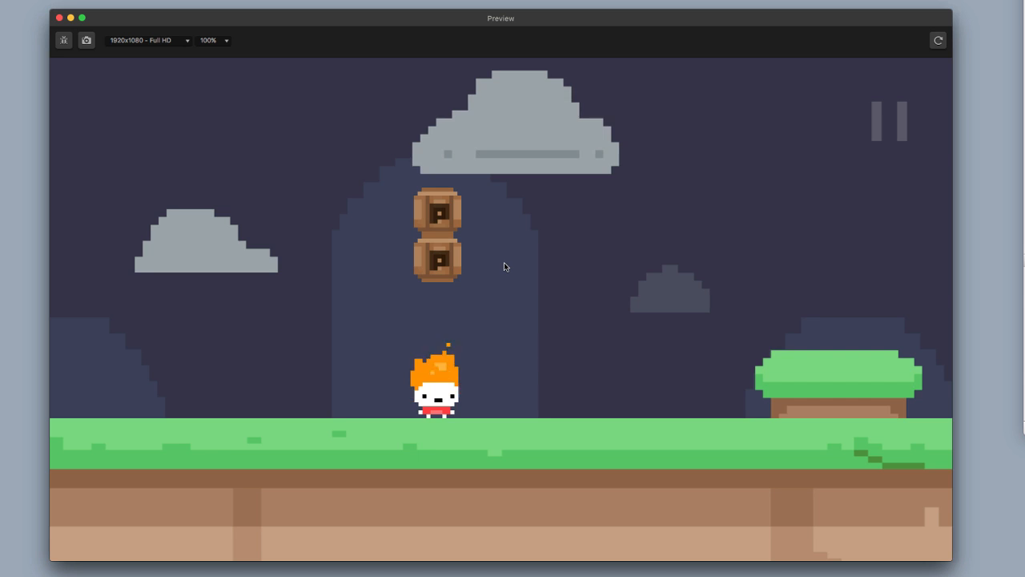
pyautogui.press('space')
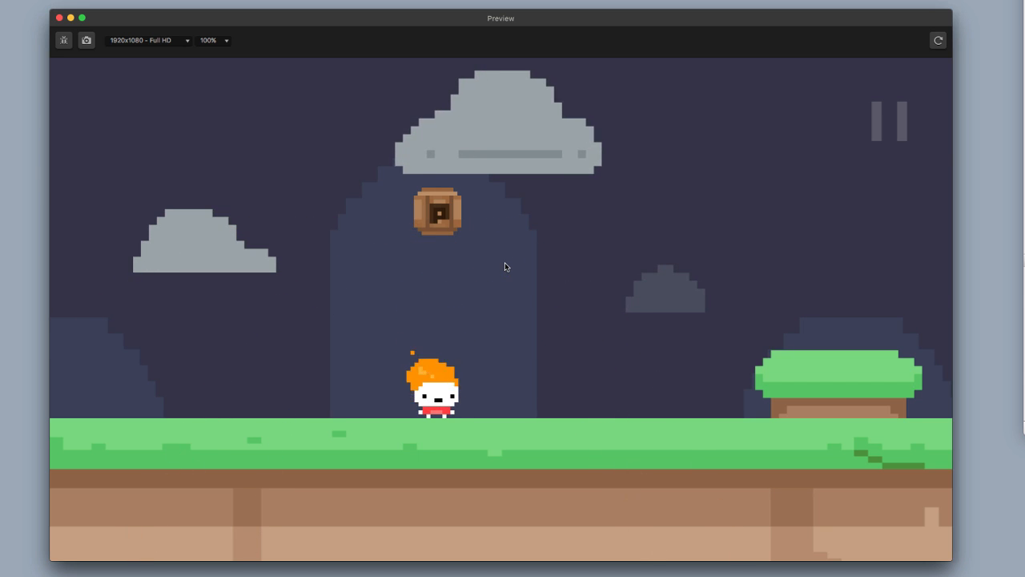
pyautogui.press('space')
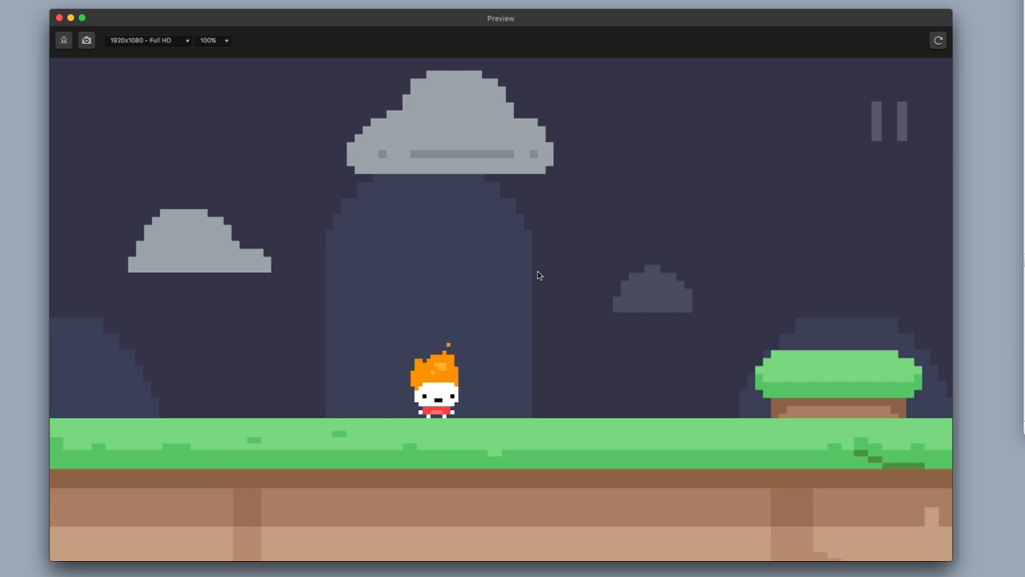
pyautogui.press('Right')
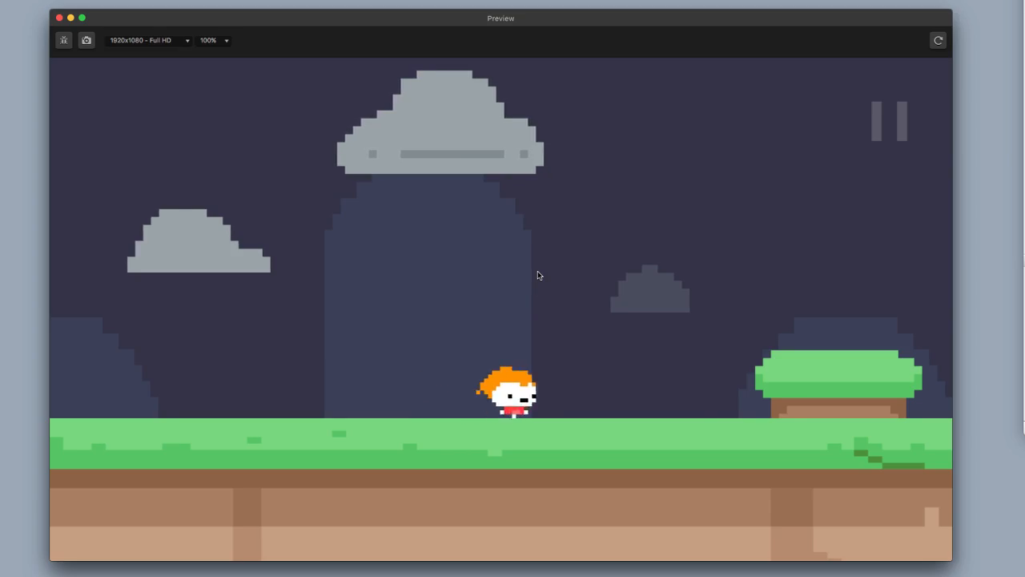
pyautogui.press('space')
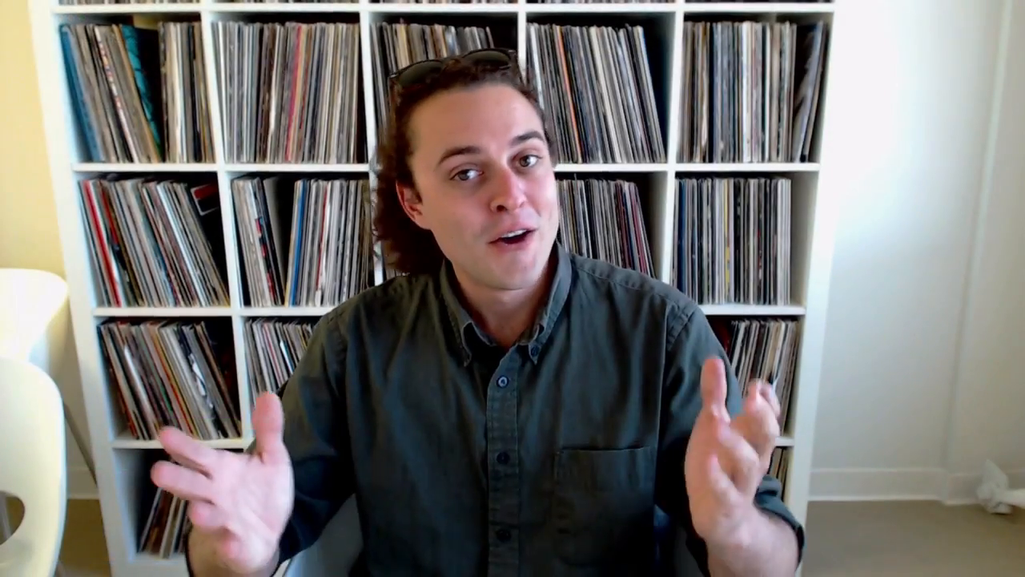